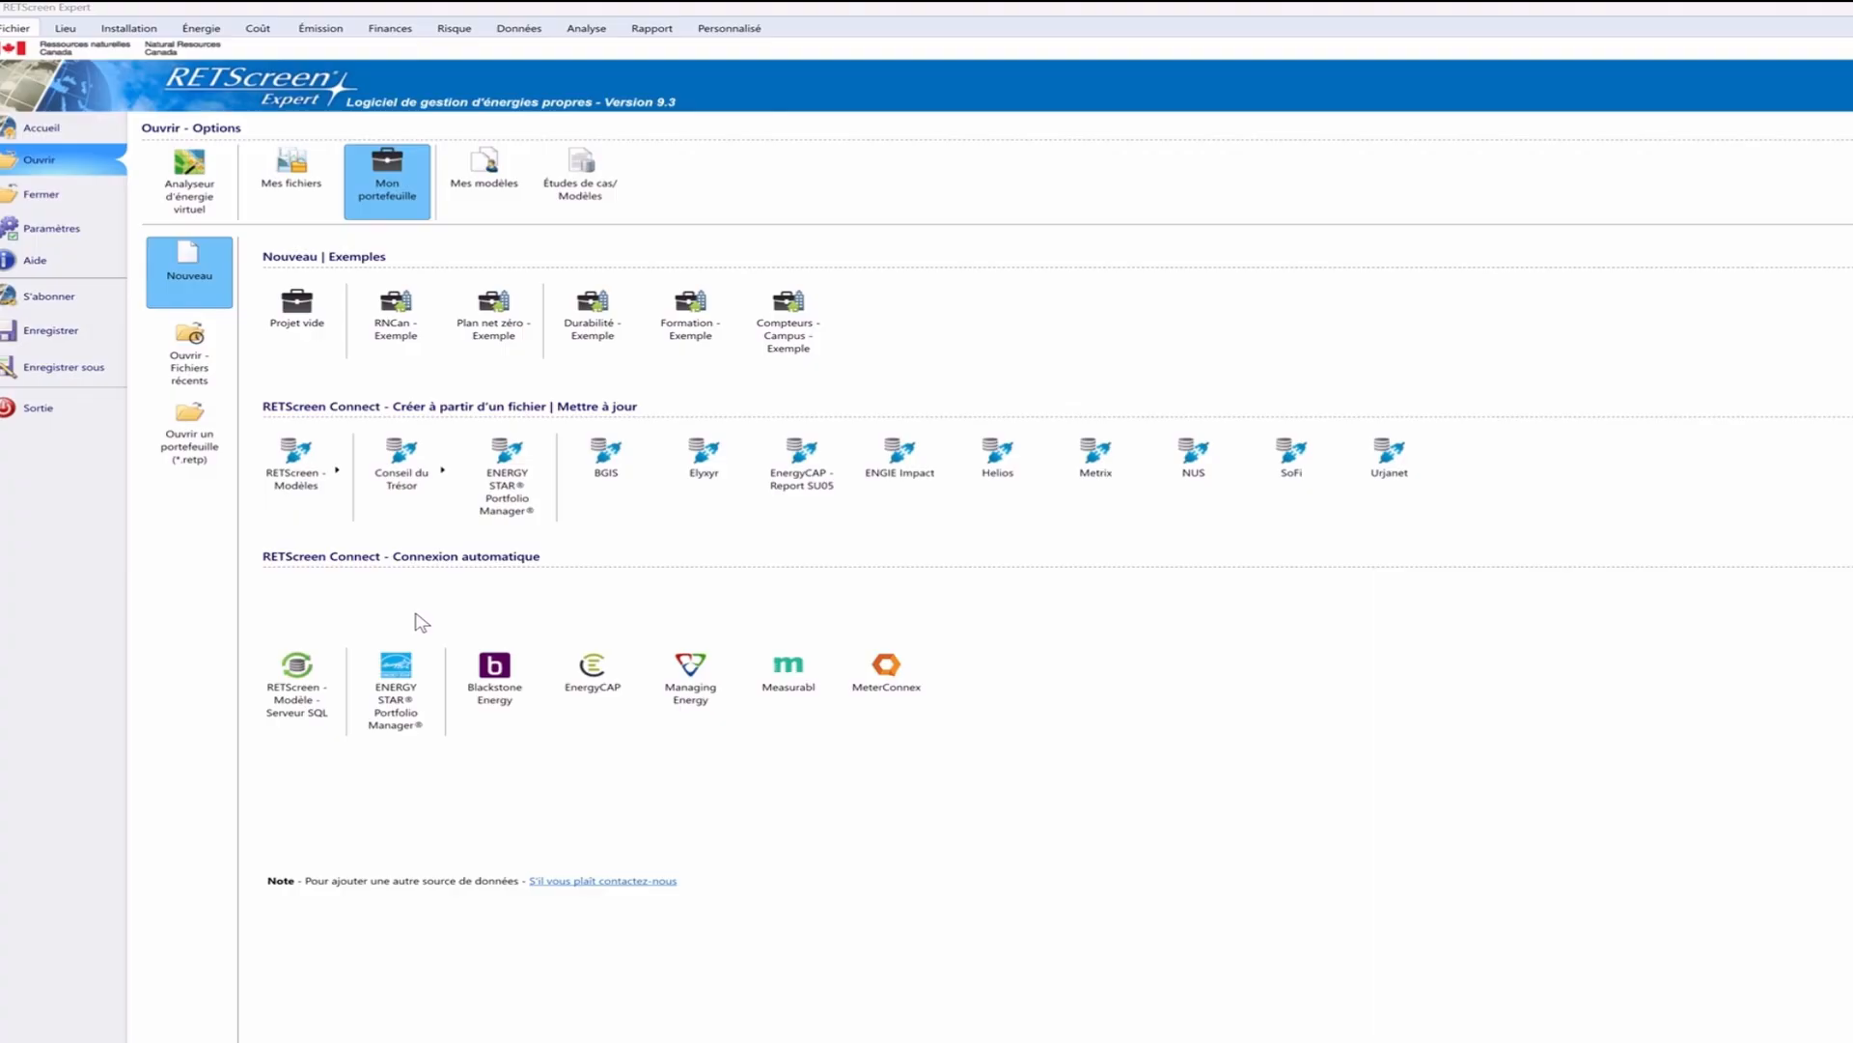
Create a portfolio from the ENERGY STAR Portfolio Manager account using RETScreen Connect's automatic connection
{"action": "left_click", "coordinate": [396, 676]}
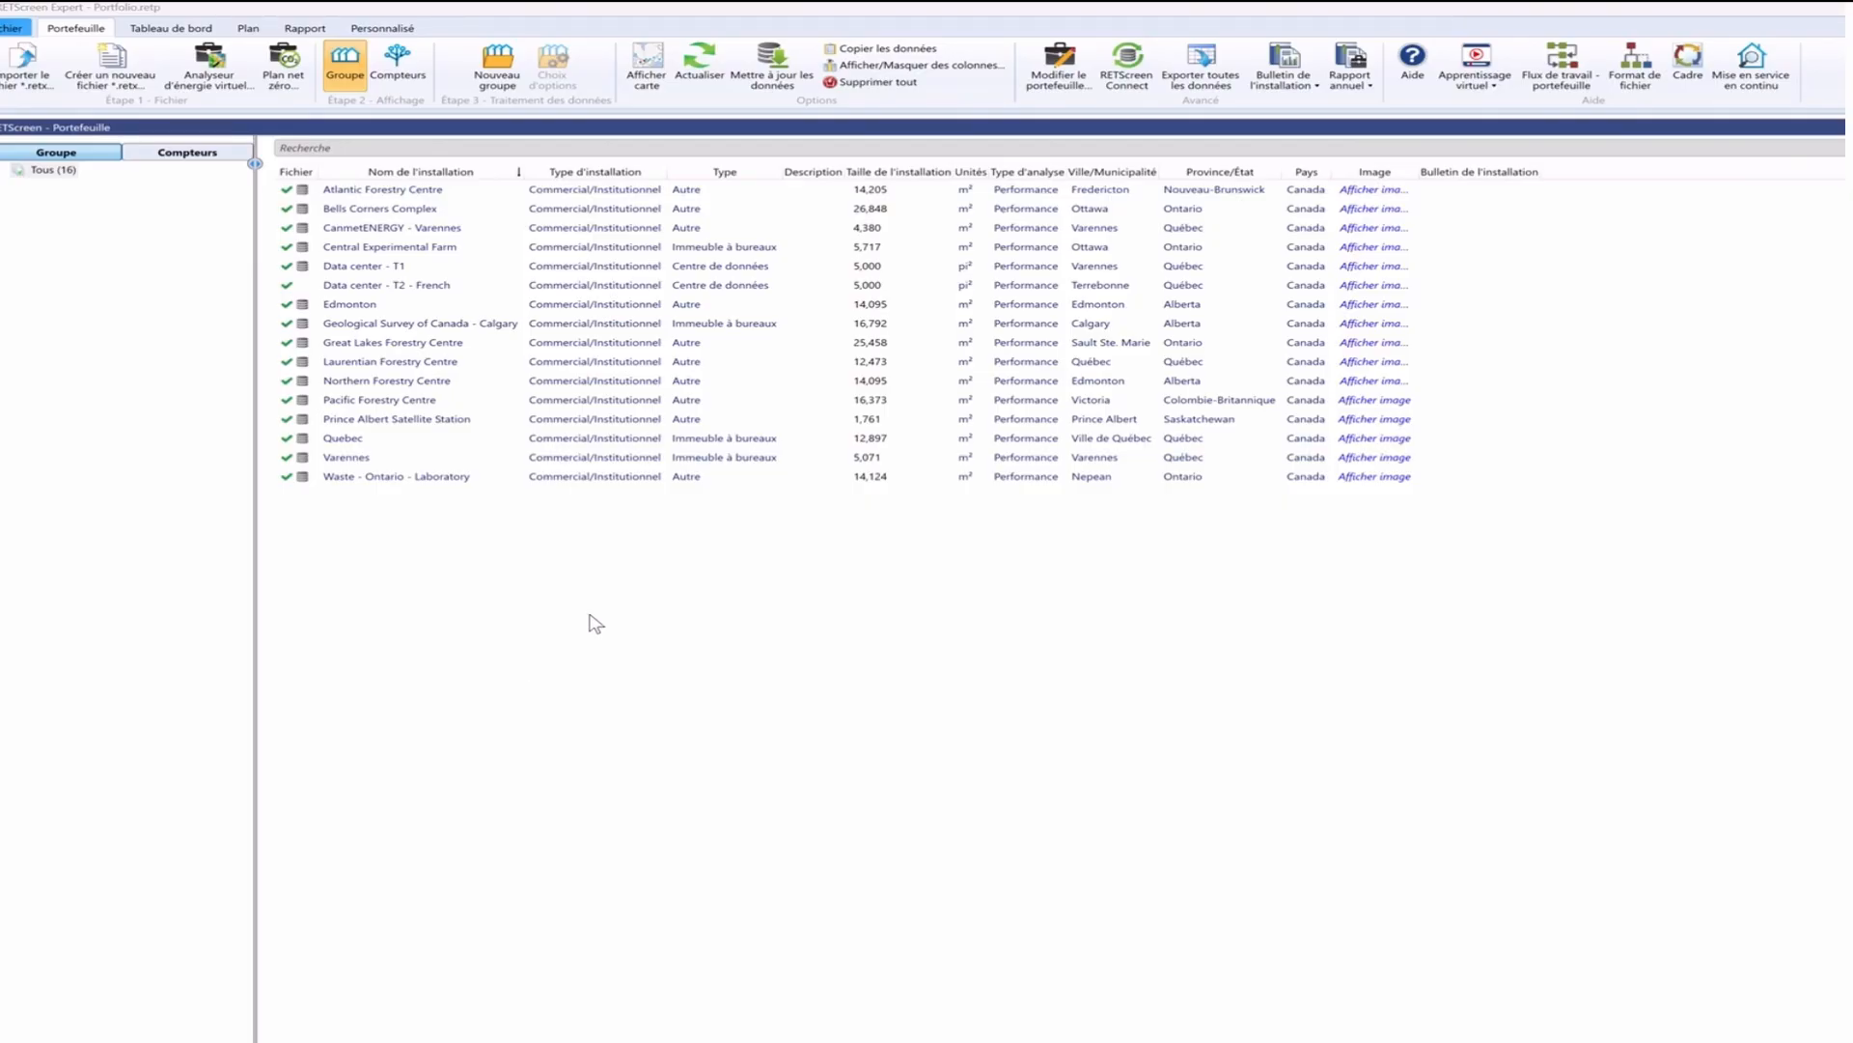
{"action": "left_click", "coordinate": [622, 211]}
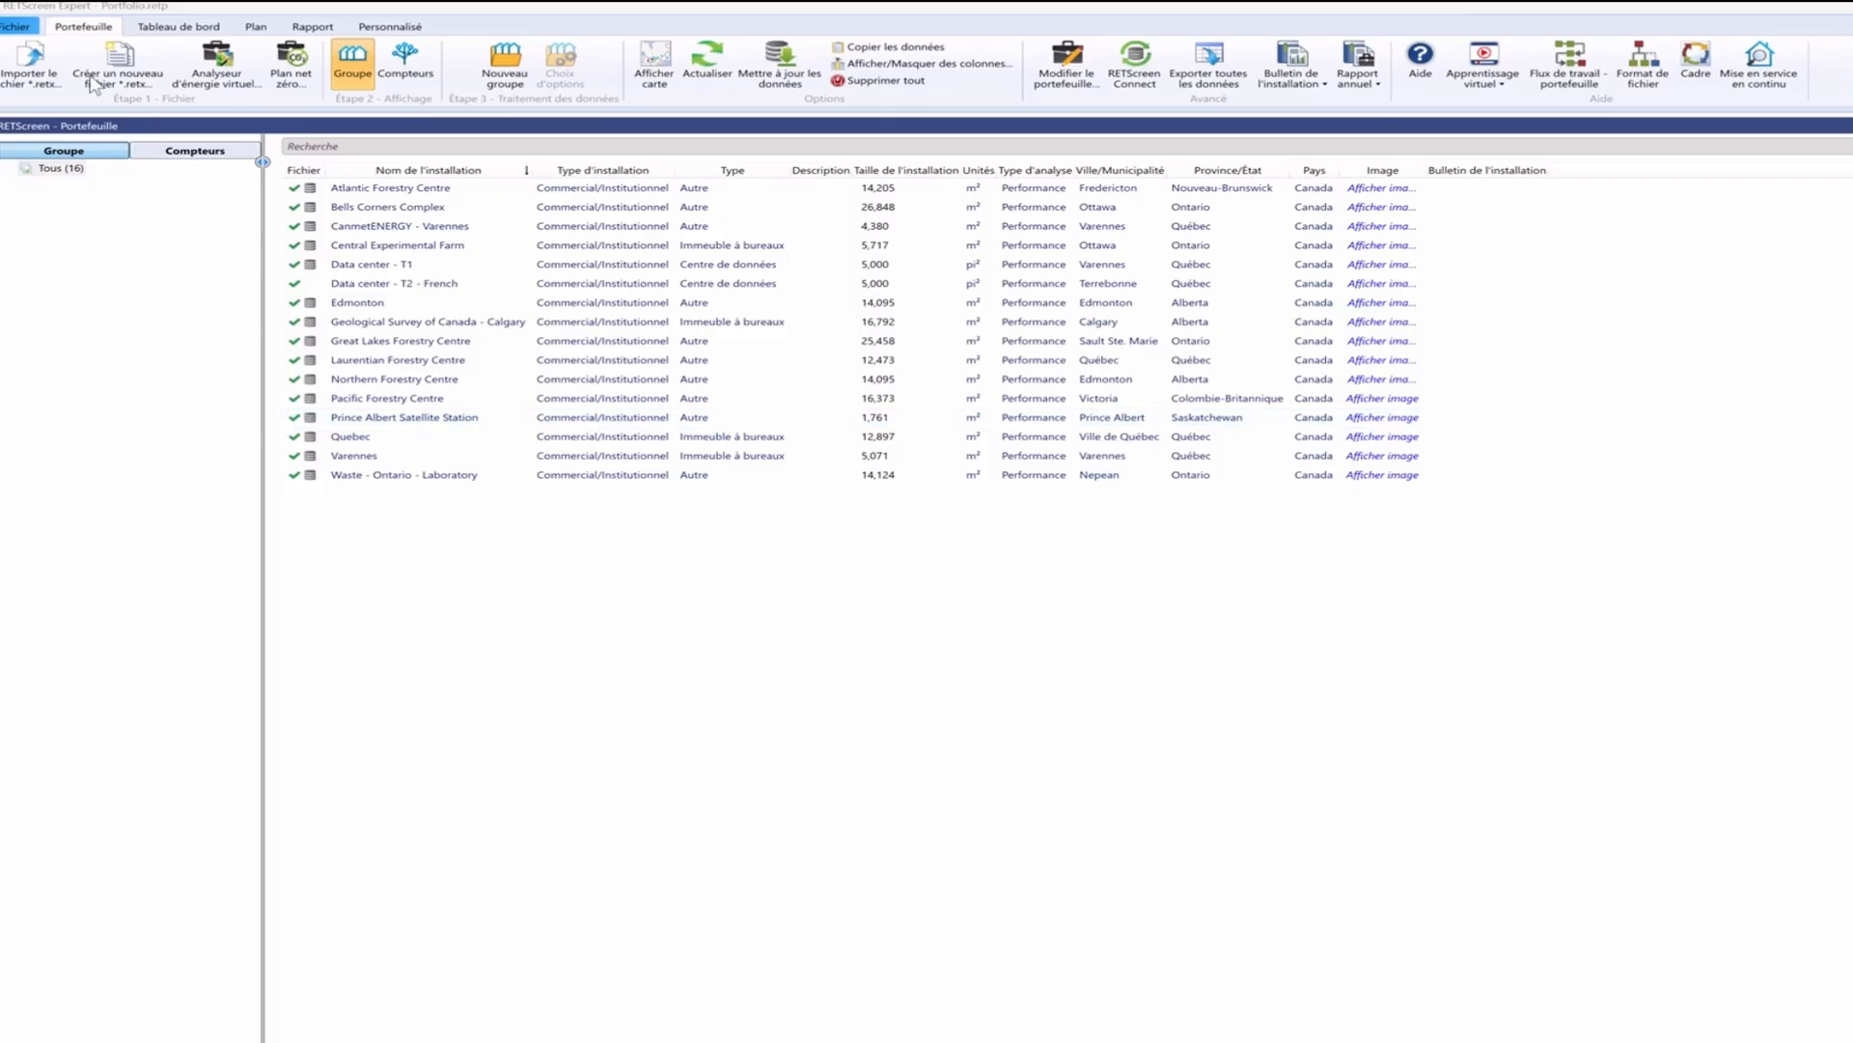
From a new empty project, open the ENERGY STAR Portfolio Manager automatic connection and choose to update an existing portfolio
{"action": "left_click", "coordinate": [19, 29]}
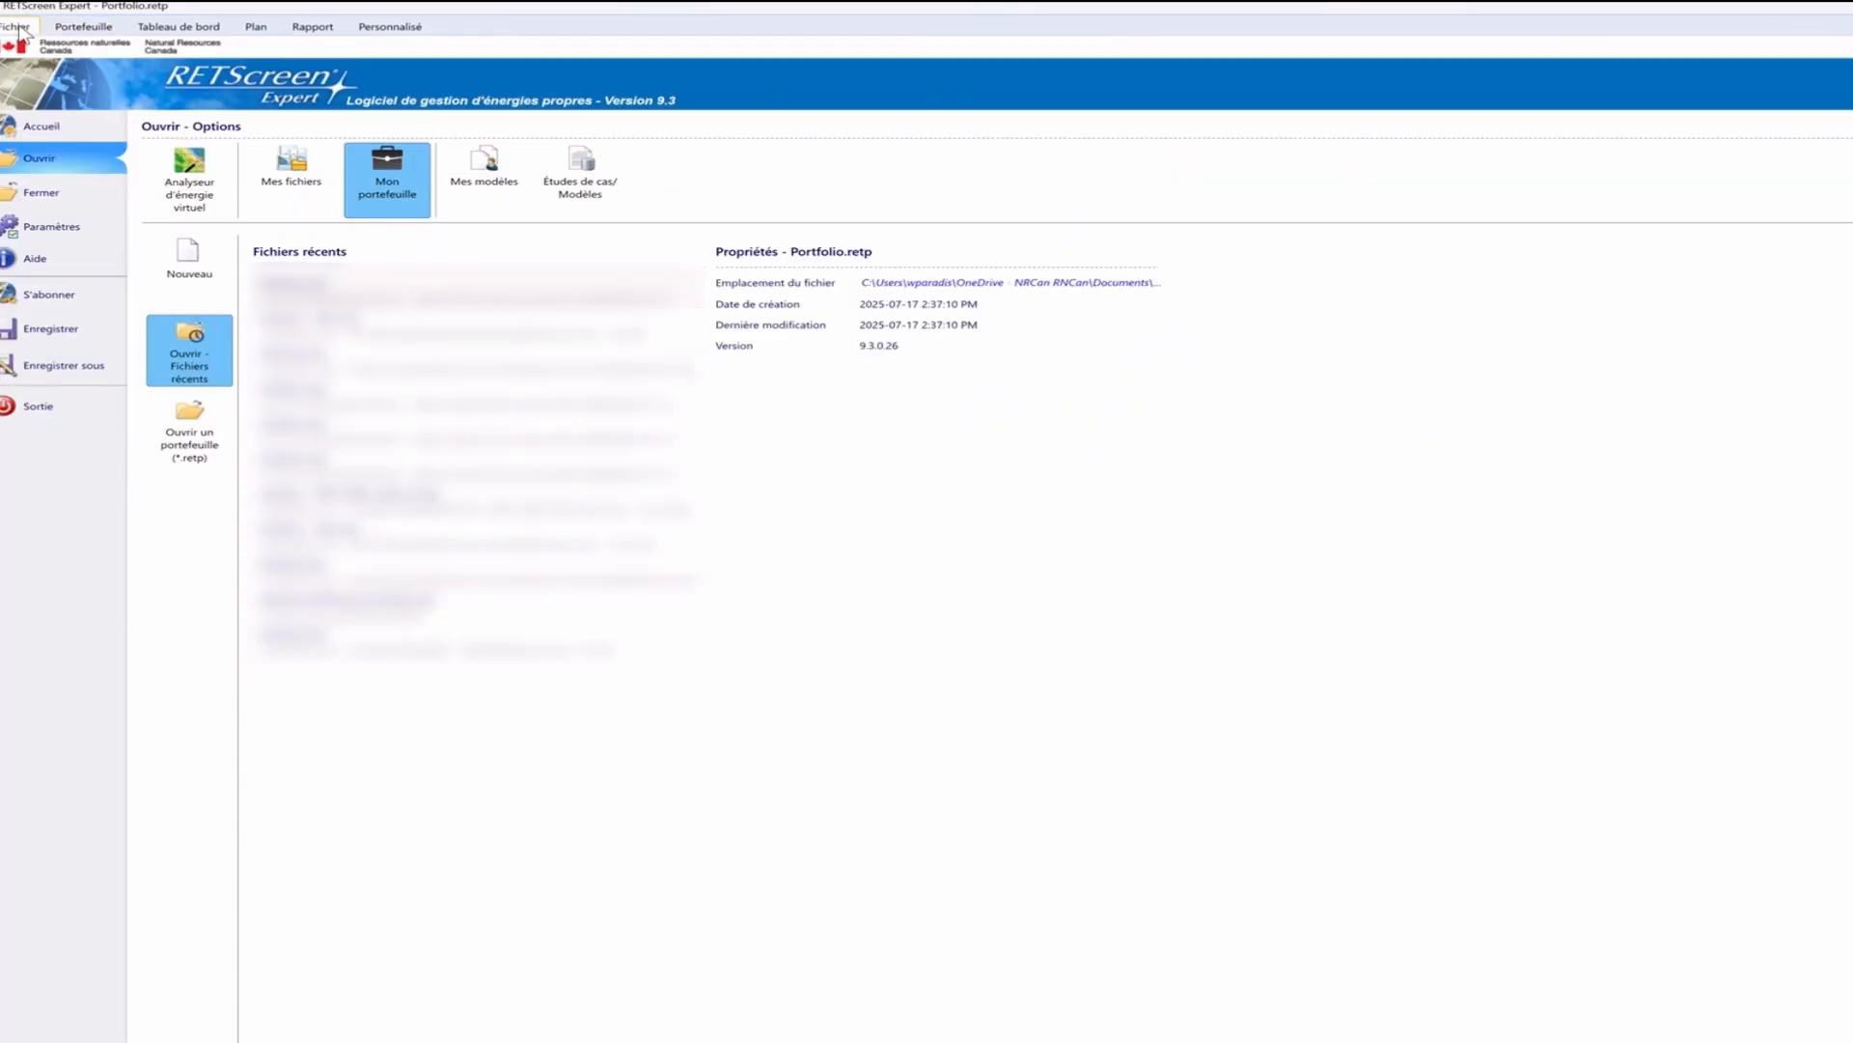
{"action": "left_click", "coordinate": [196, 261]}
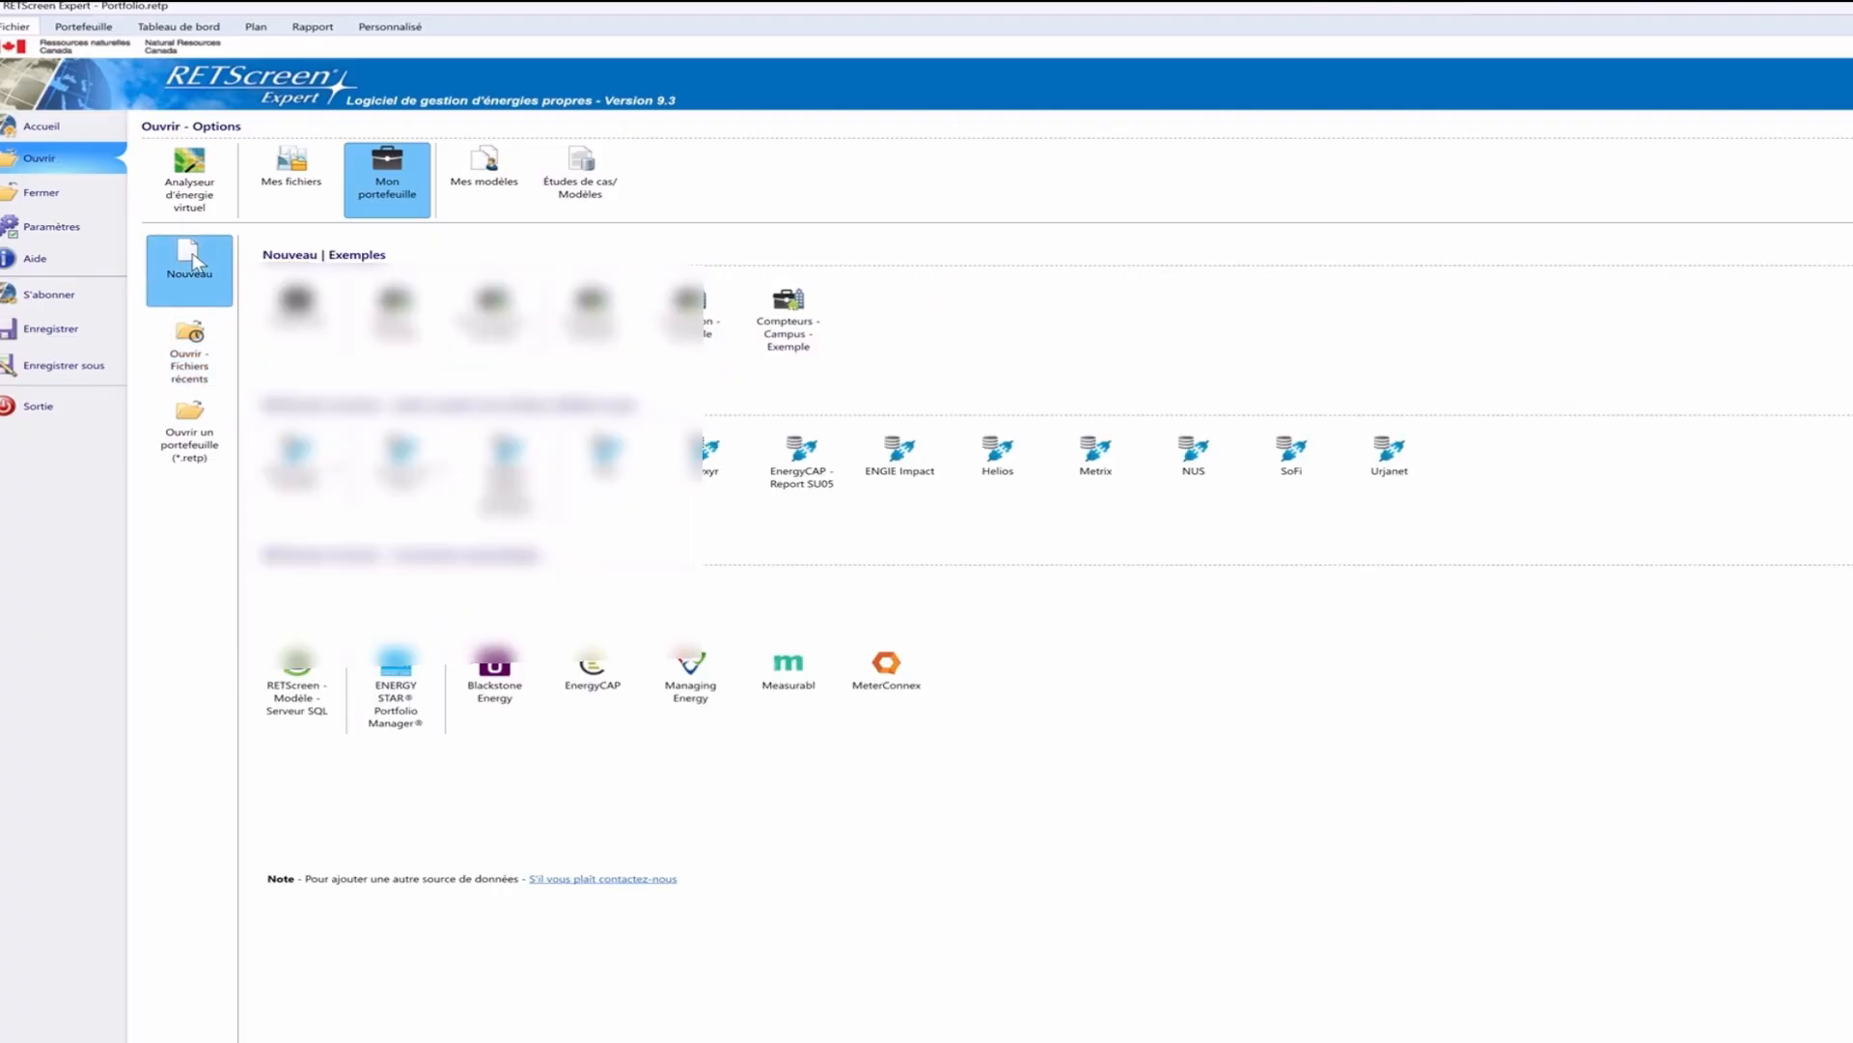
{"action": "left_click", "coordinate": [296, 307]}
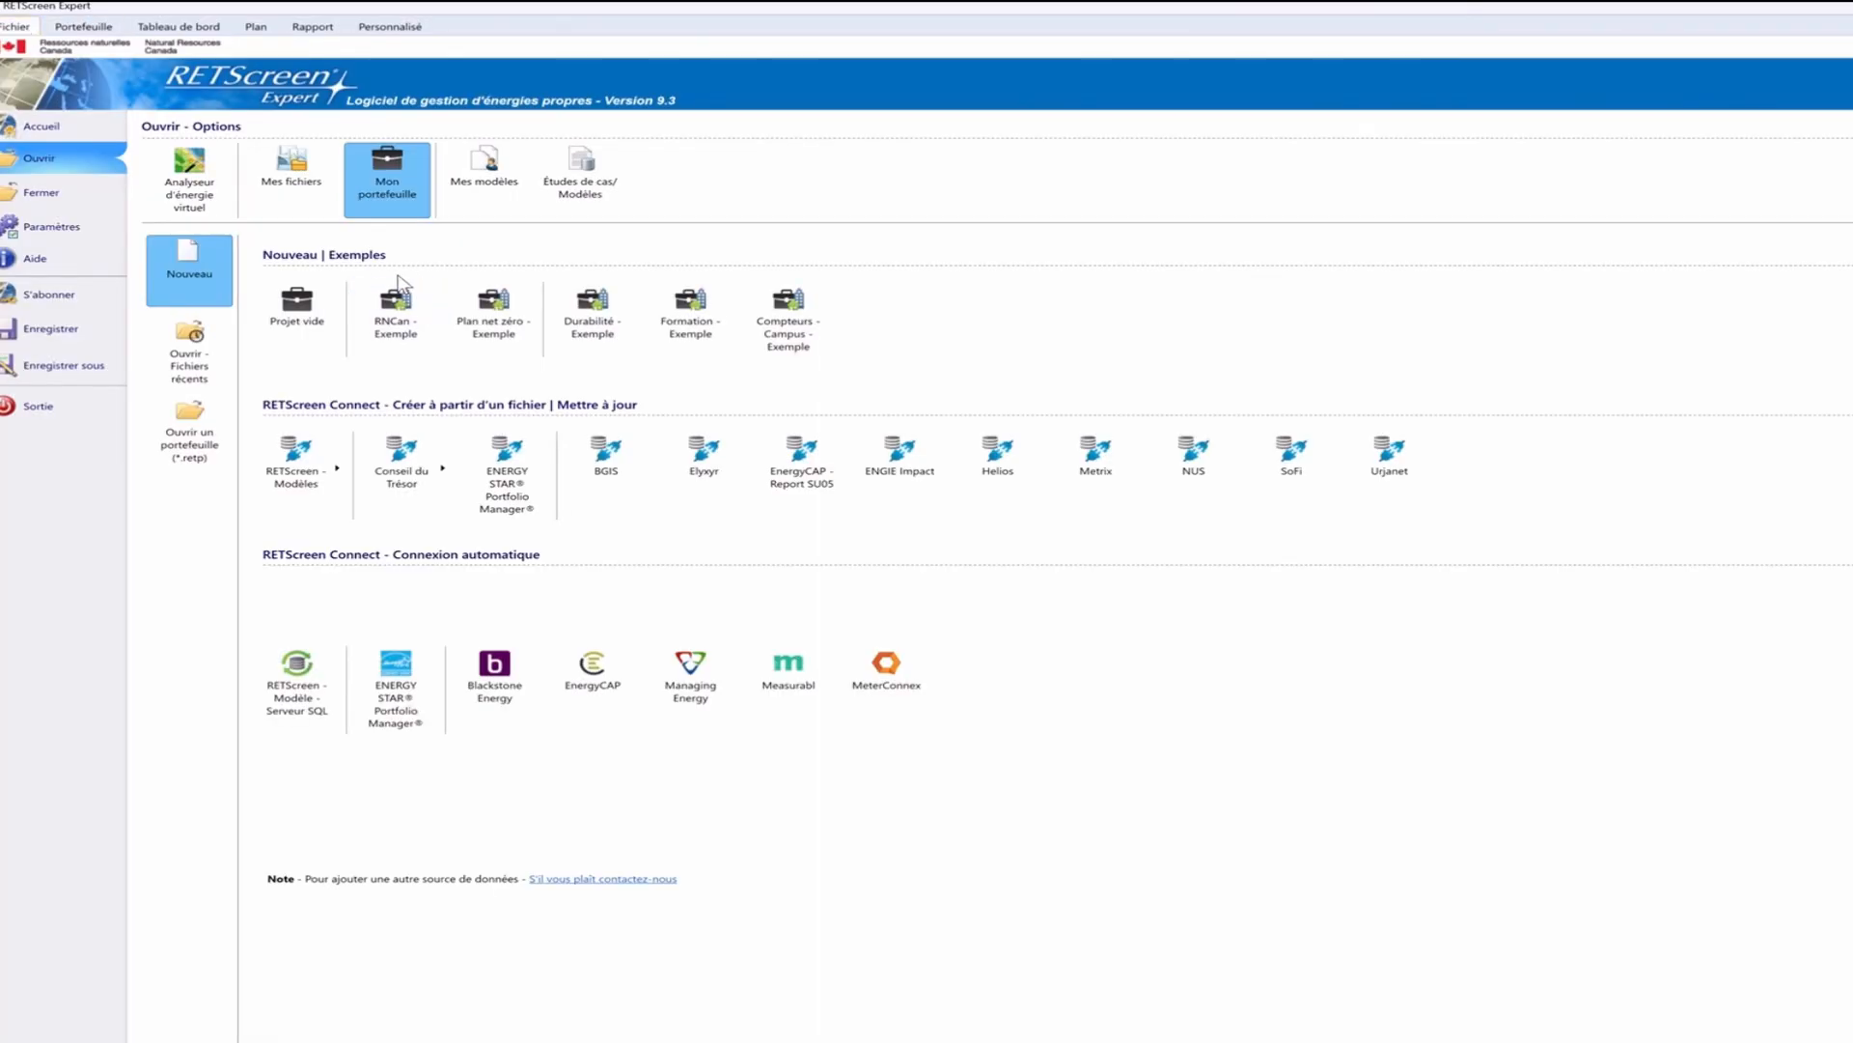
{"action": "left_click", "coordinate": [396, 666]}
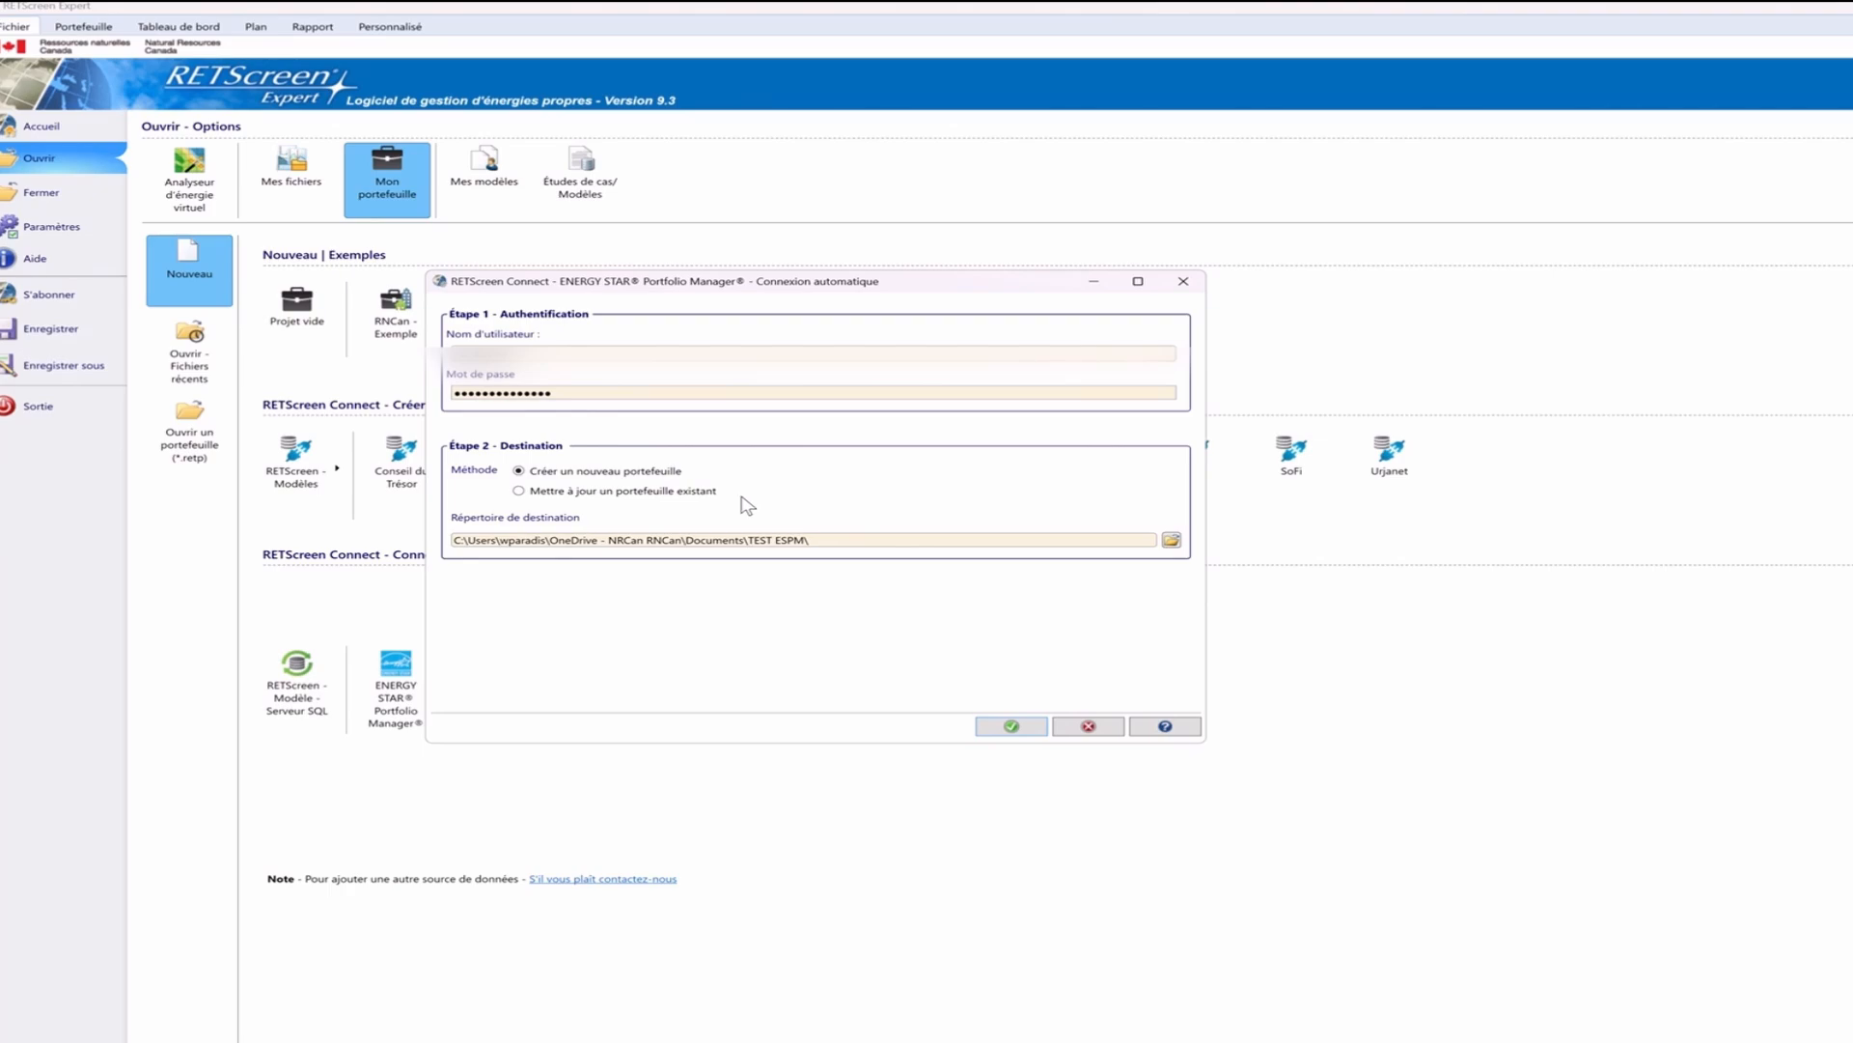
{"action": "left_click", "coordinate": [687, 491]}
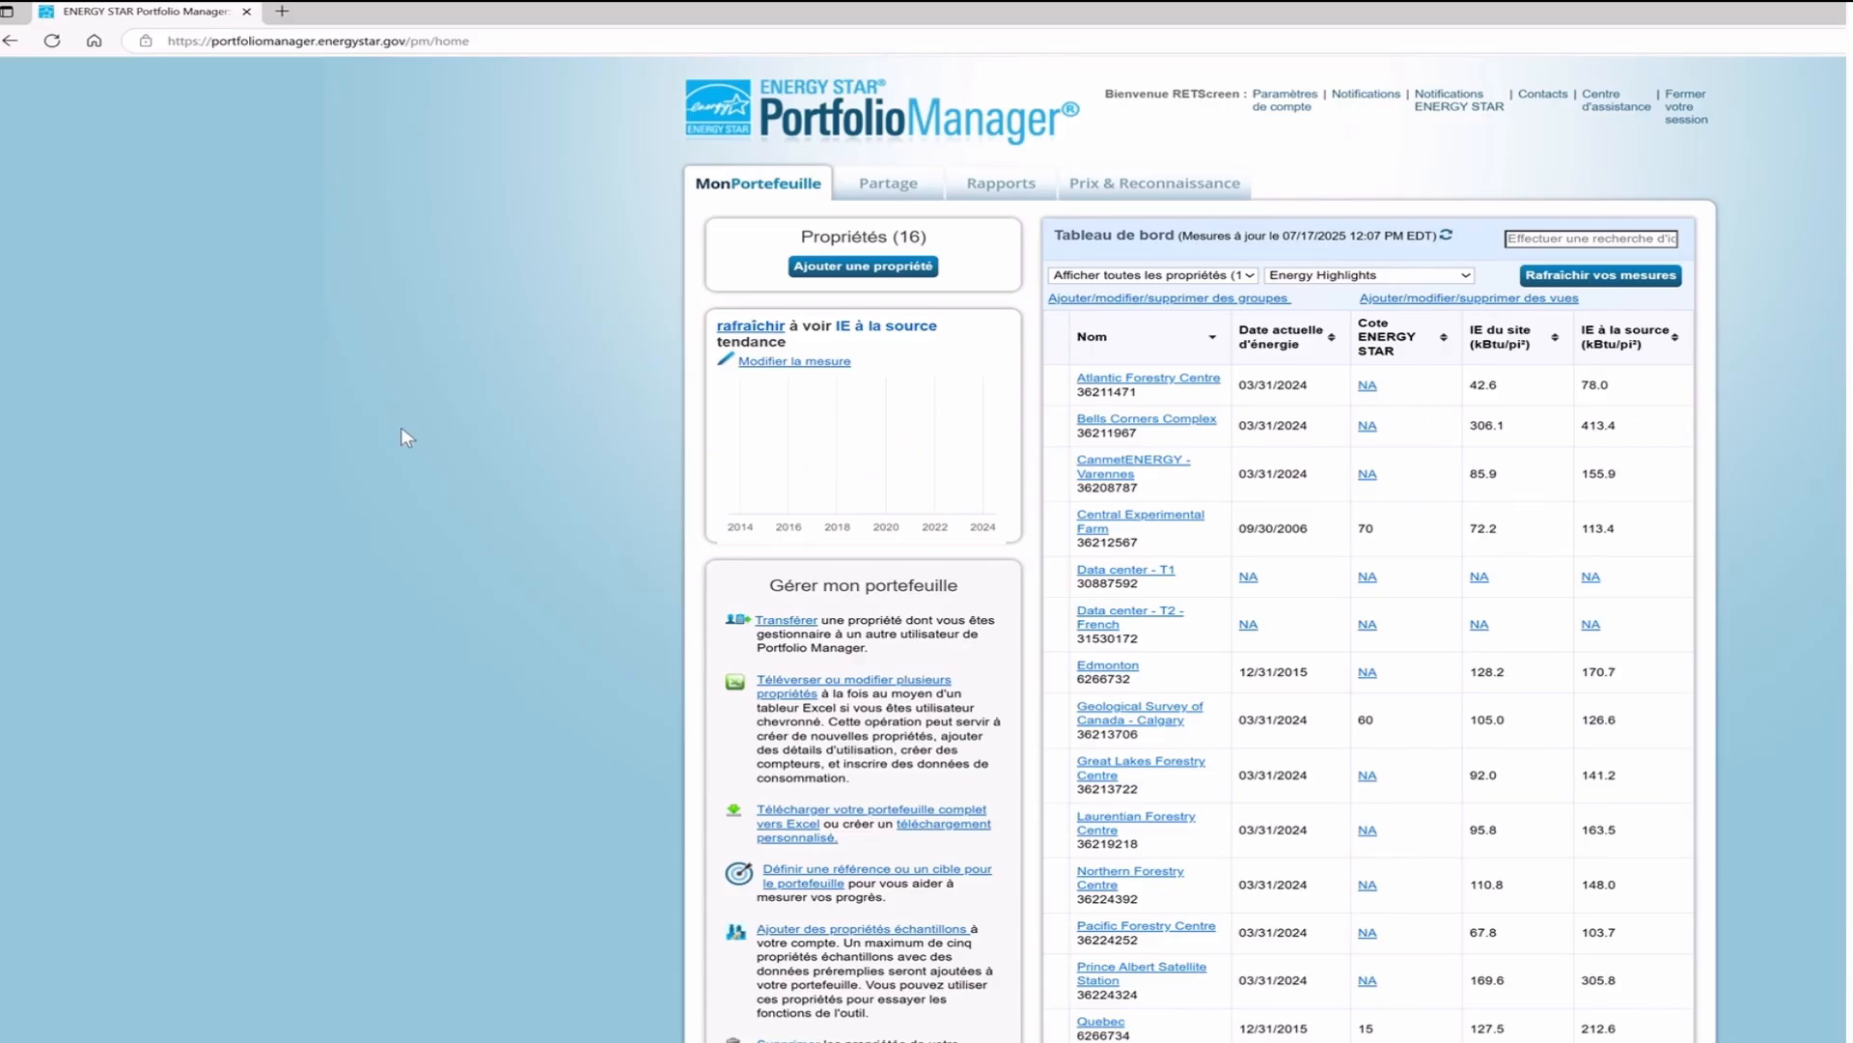
On the ENERGY STAR Portfolio Manager website, start a custom download and include all properties in it
{"action": "scroll", "coordinate": [404, 435], "scroll_direction": "down", "scroll_amount": 2}
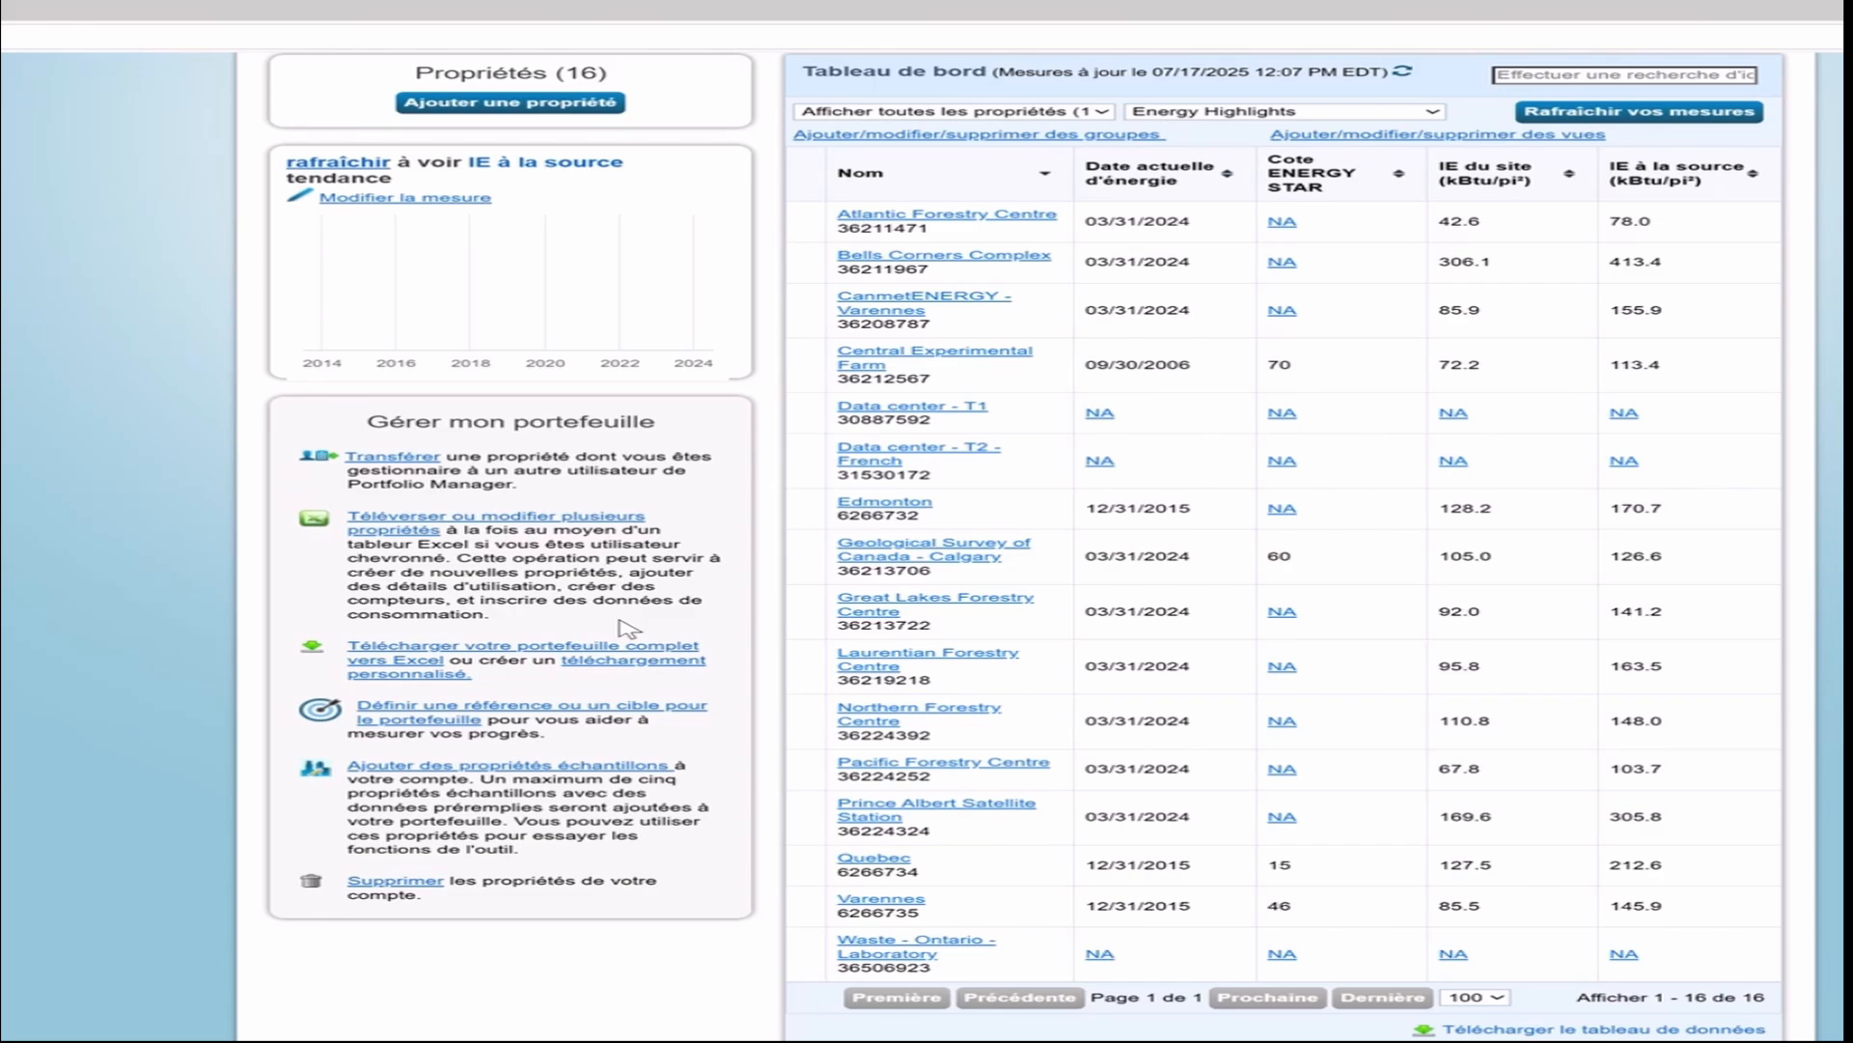
{"action": "left_click", "coordinate": [685, 661]}
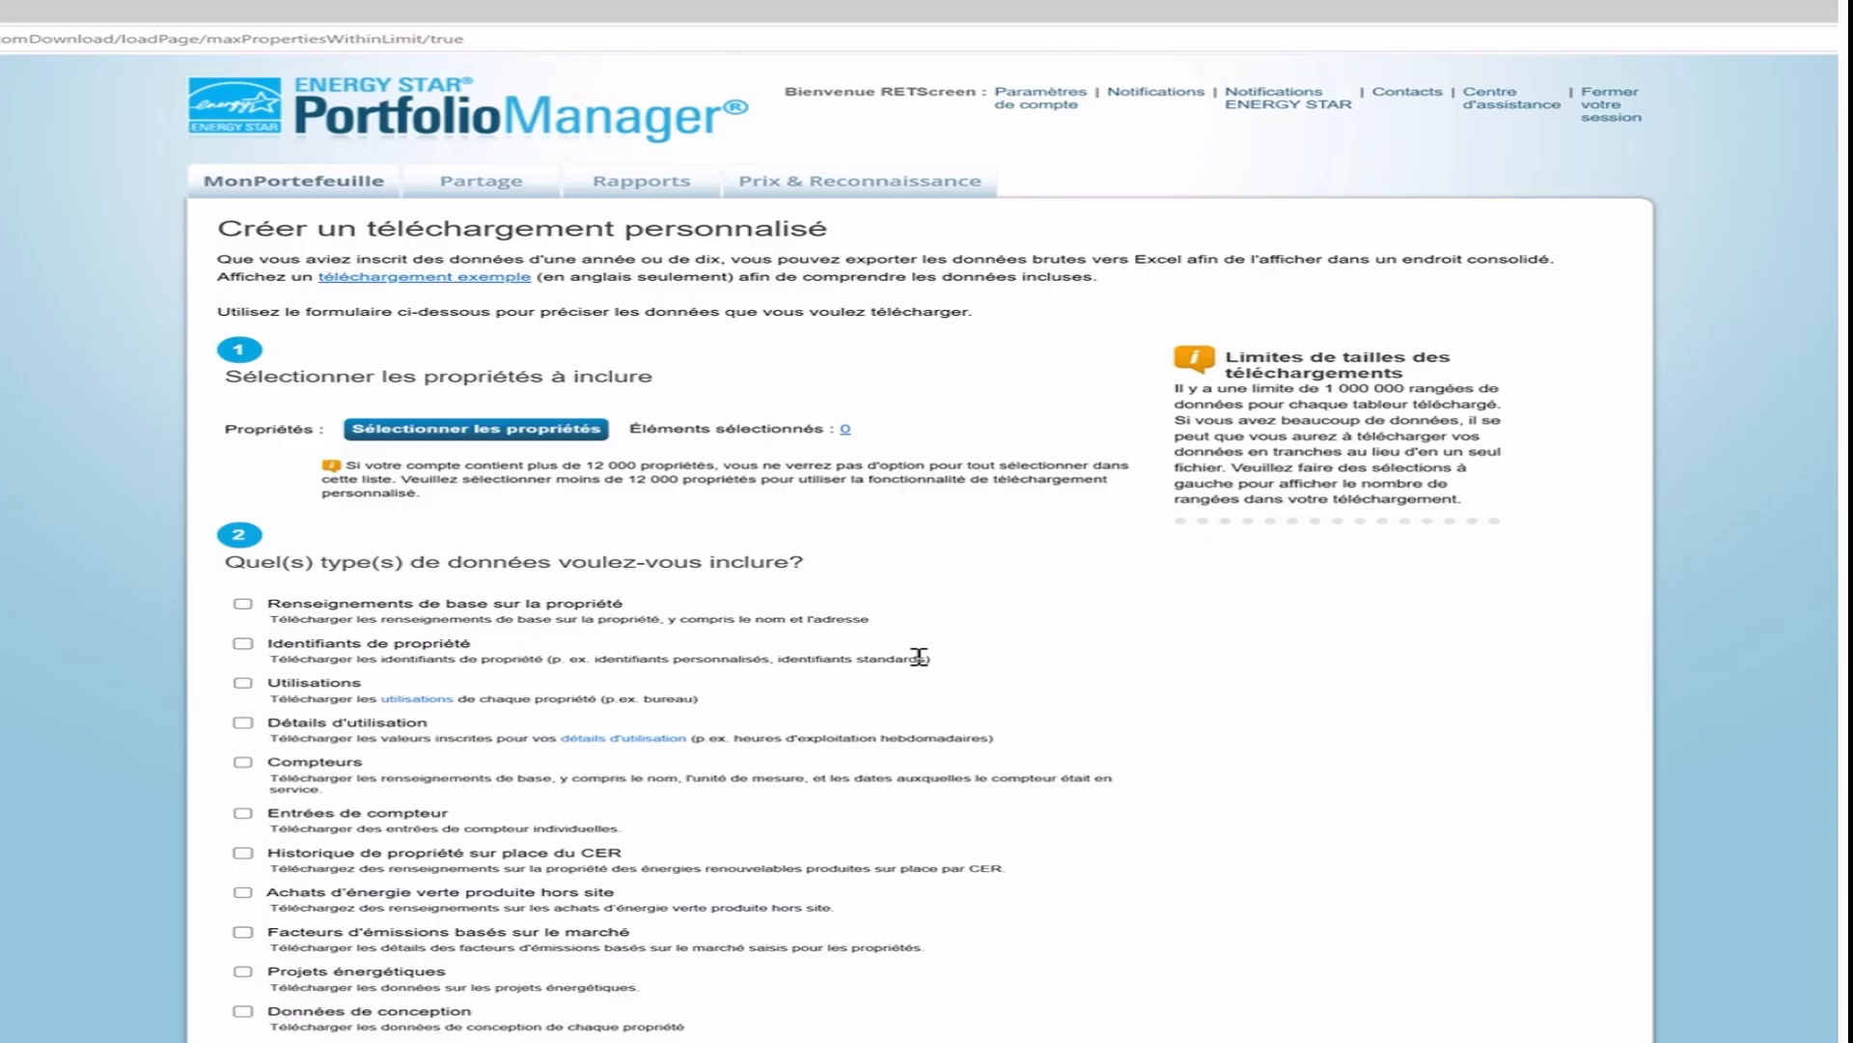
{"action": "scroll", "coordinate": [919, 656], "scroll_direction": "down", "scroll_amount": 1}
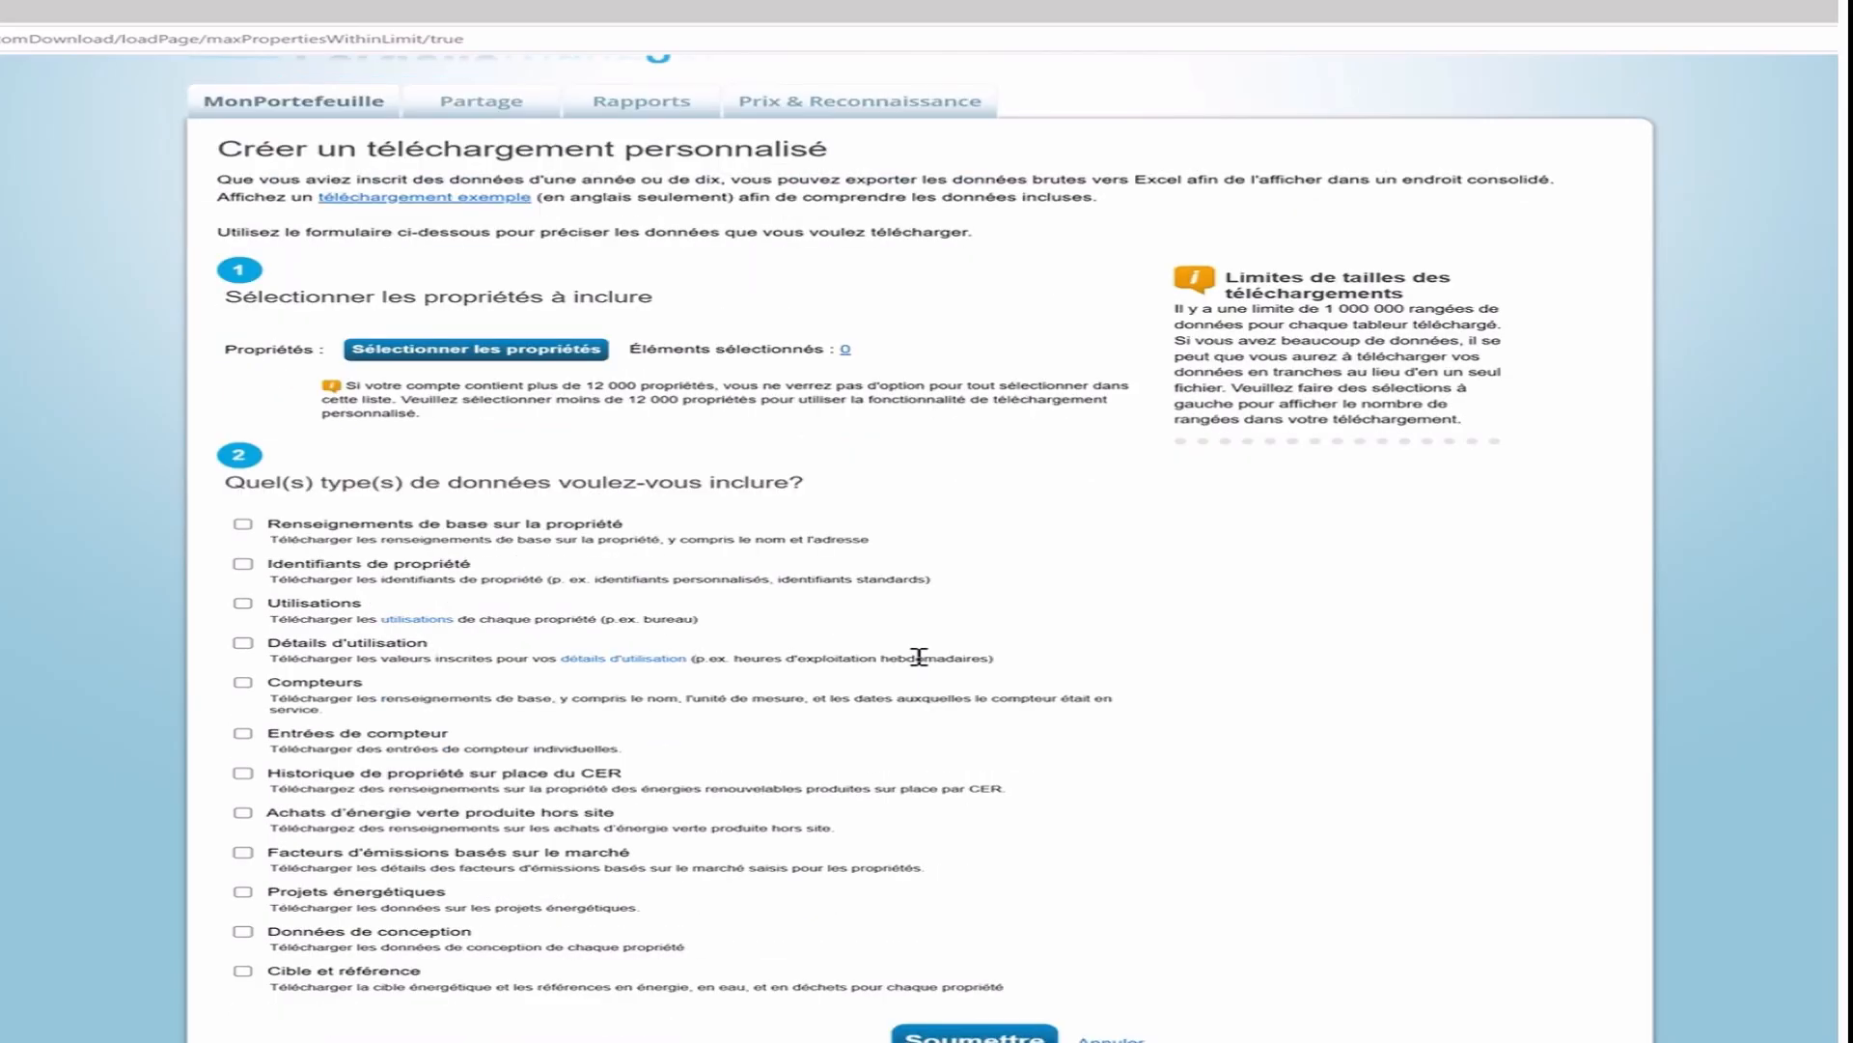
{"action": "left_click", "coordinate": [529, 353]}
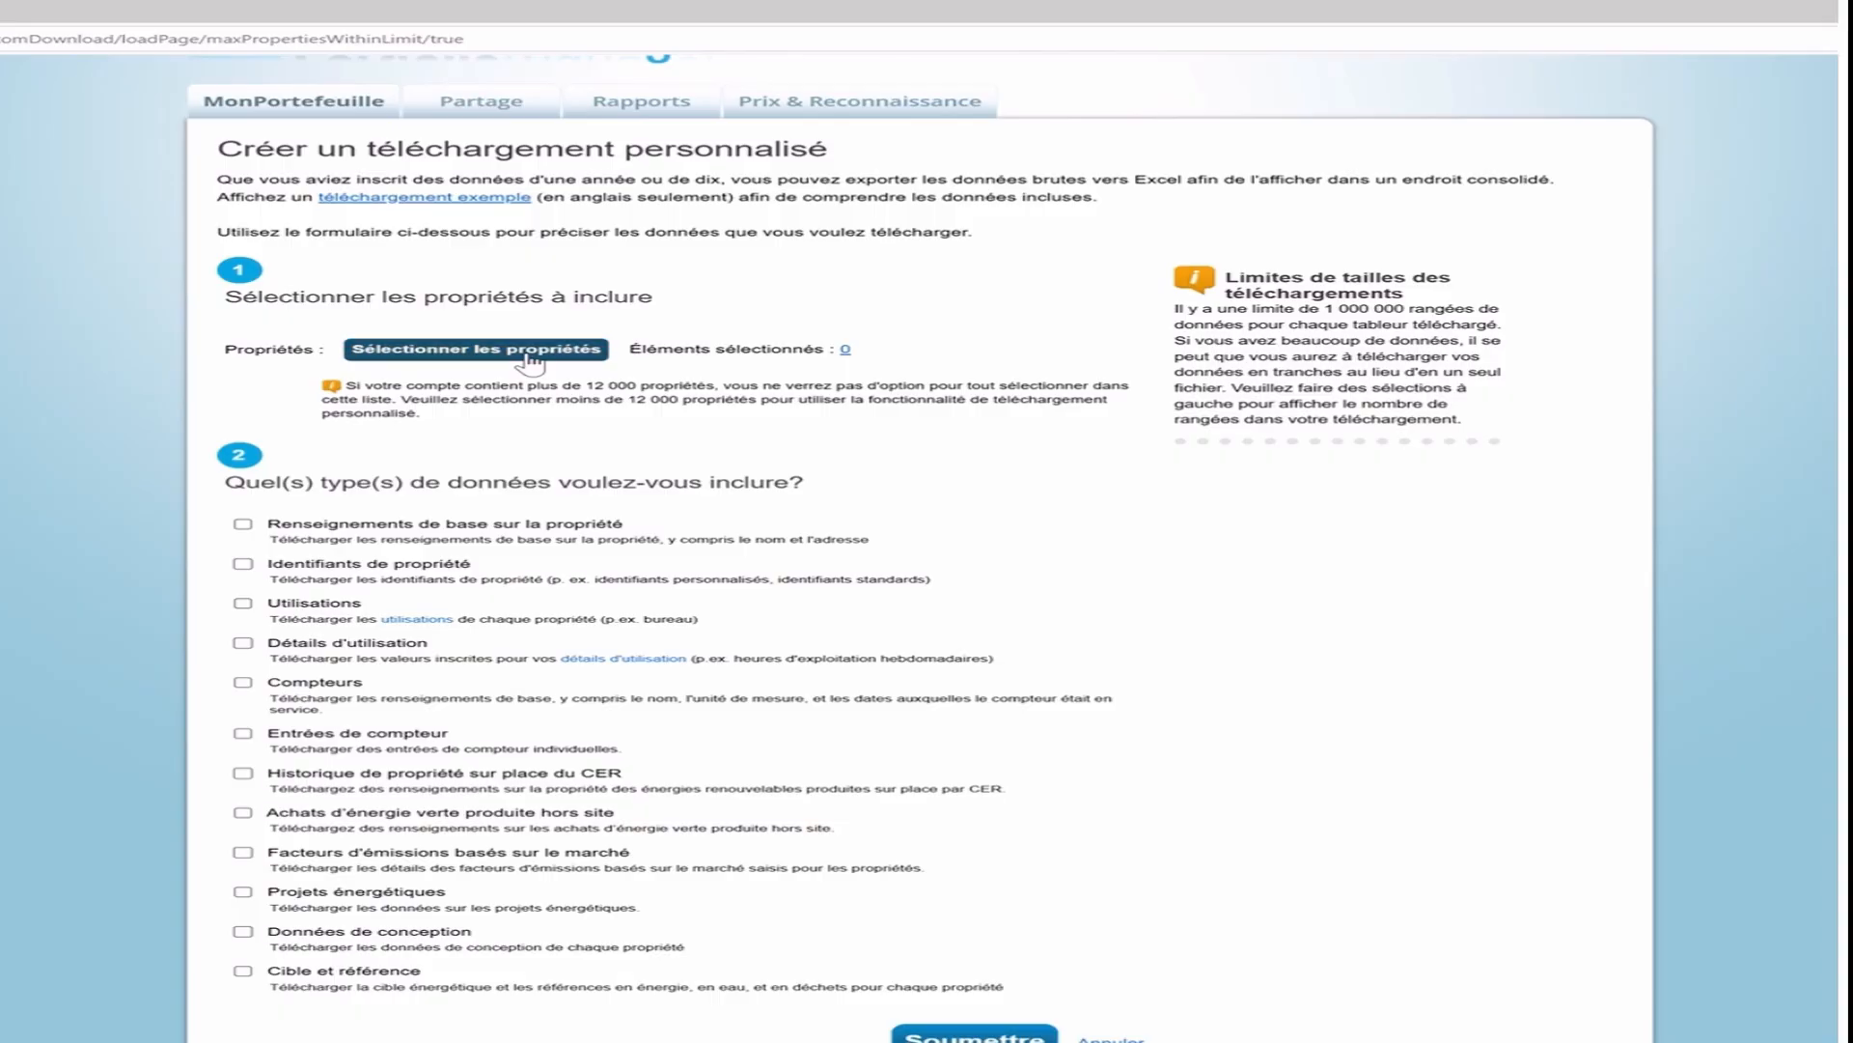
{"action": "left_click", "coordinate": [277, 372]}
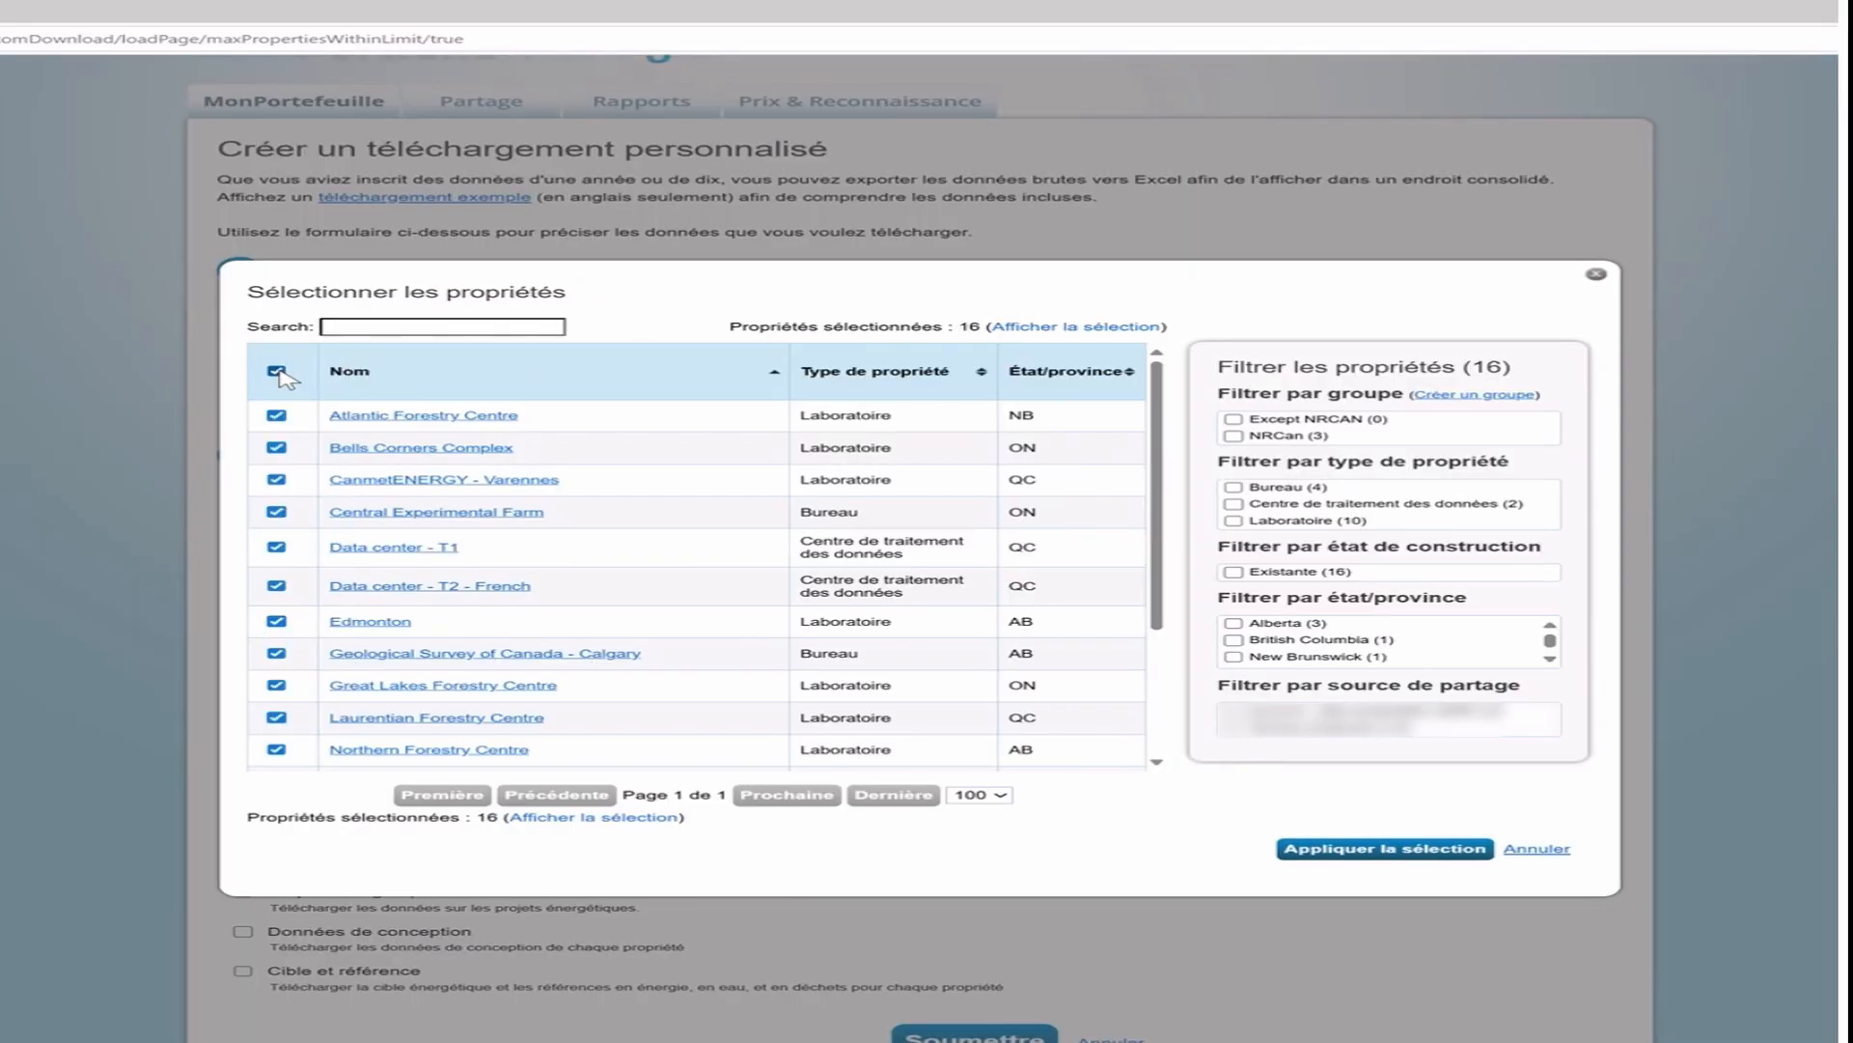
{"action": "scroll", "coordinate": [488, 444], "scroll_direction": "down", "scroll_amount": 2}
{"action": "scroll", "coordinate": [488, 444], "scroll_direction": "up", "scroll_amount": 2}
{"action": "left_click", "coordinate": [1338, 851]}
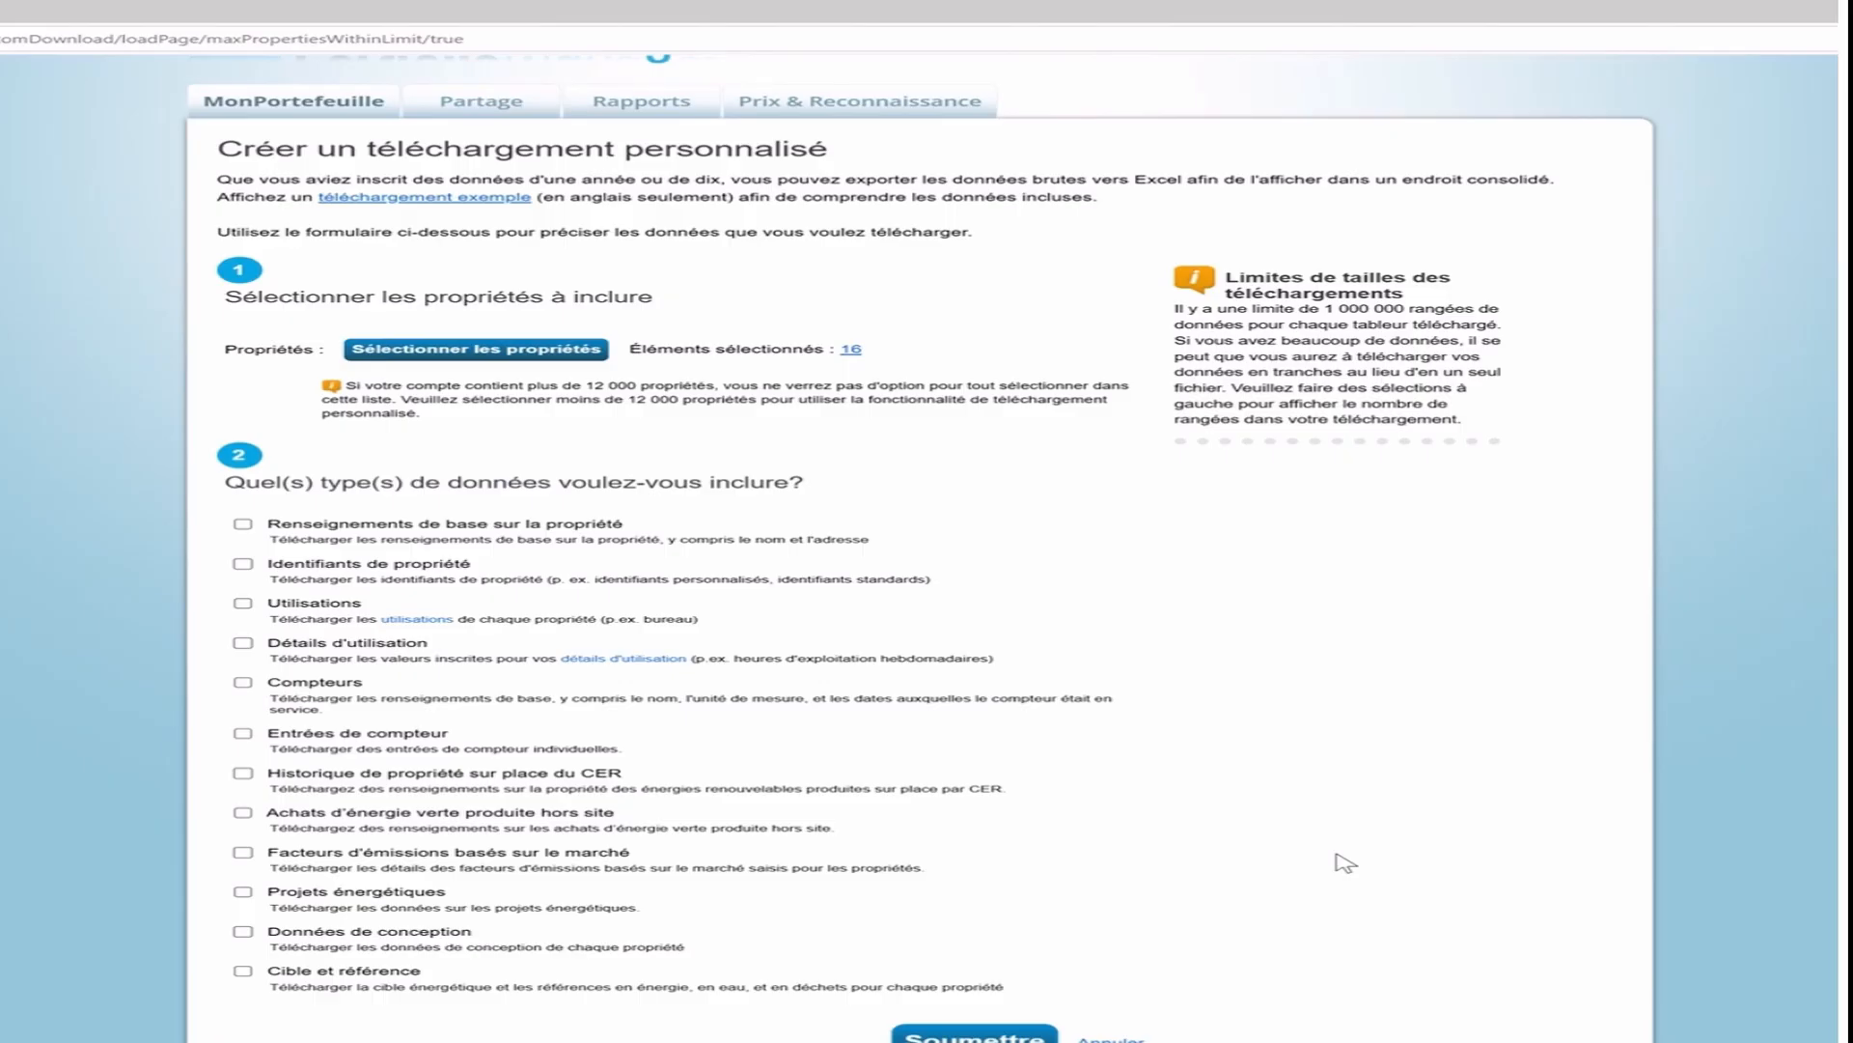
Include the basic property information and the Énergie and Eau meters in the custom download
{"action": "scroll", "coordinate": [1275, 830], "scroll_direction": "down", "scroll_amount": 1}
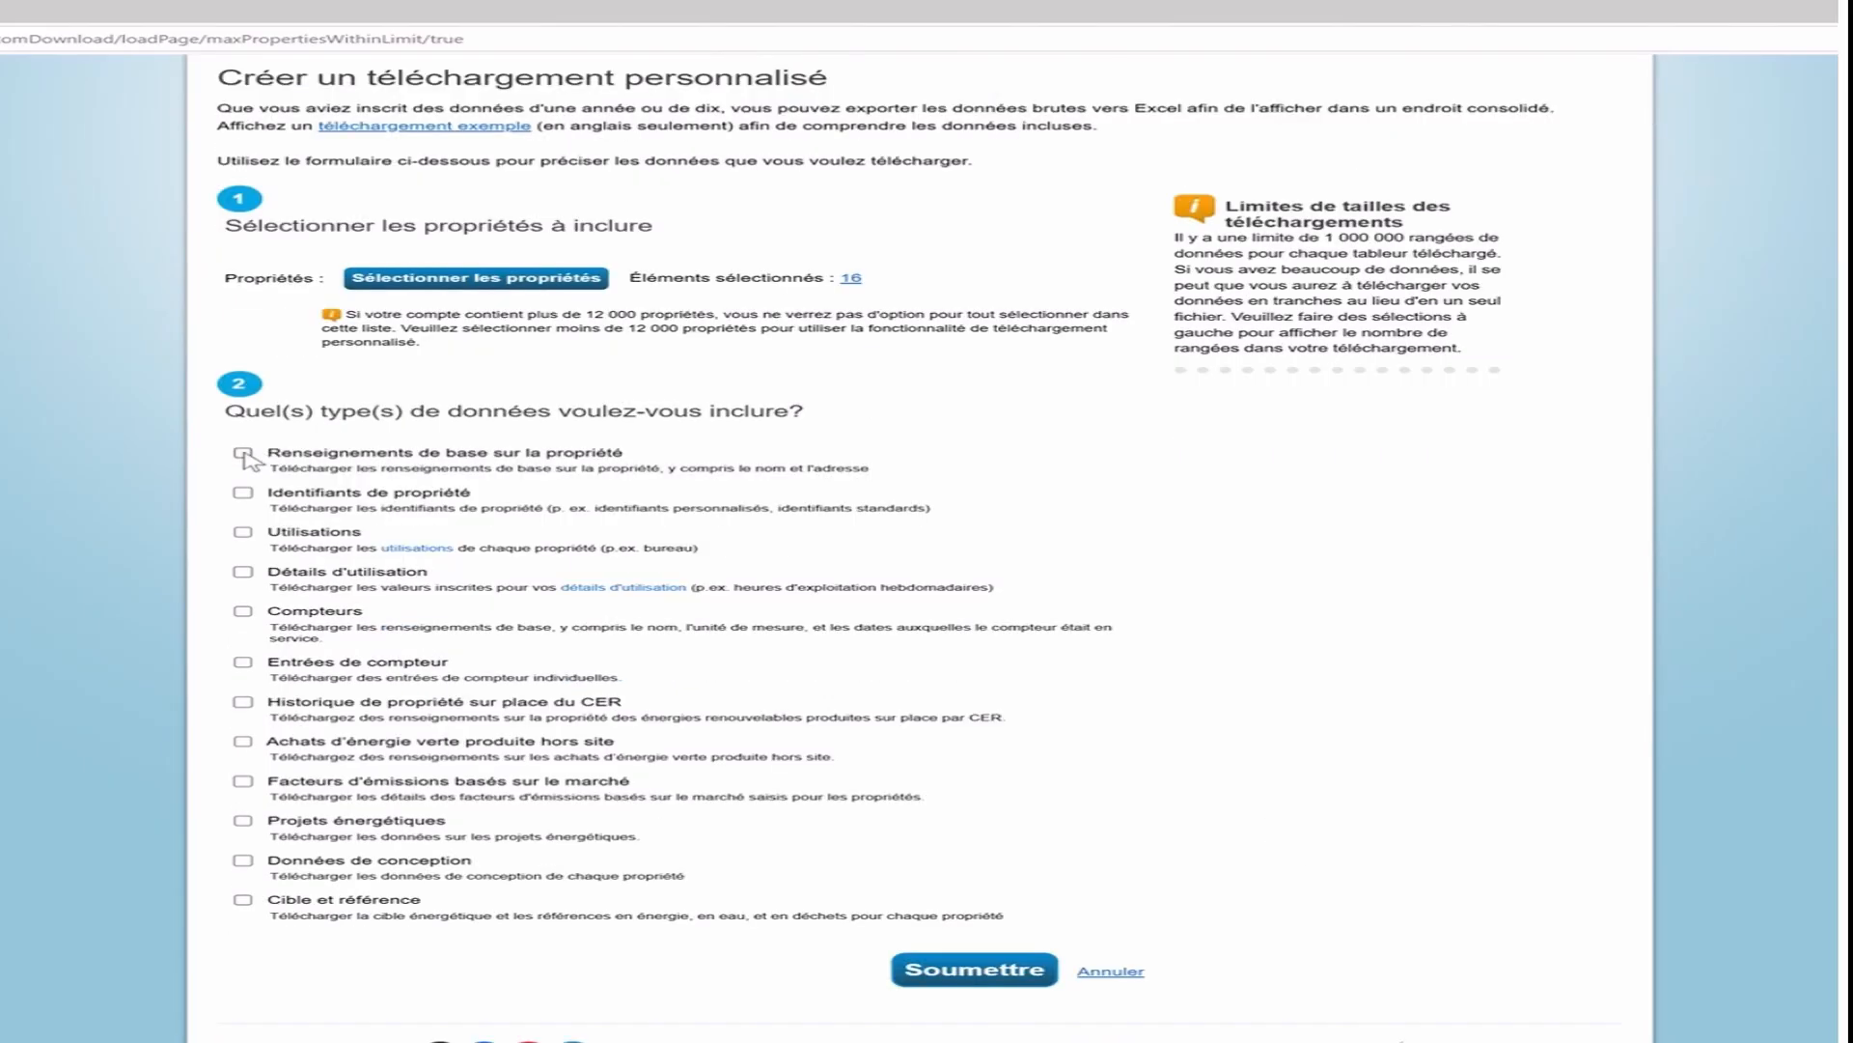
{"action": "left_click", "coordinate": [243, 454]}
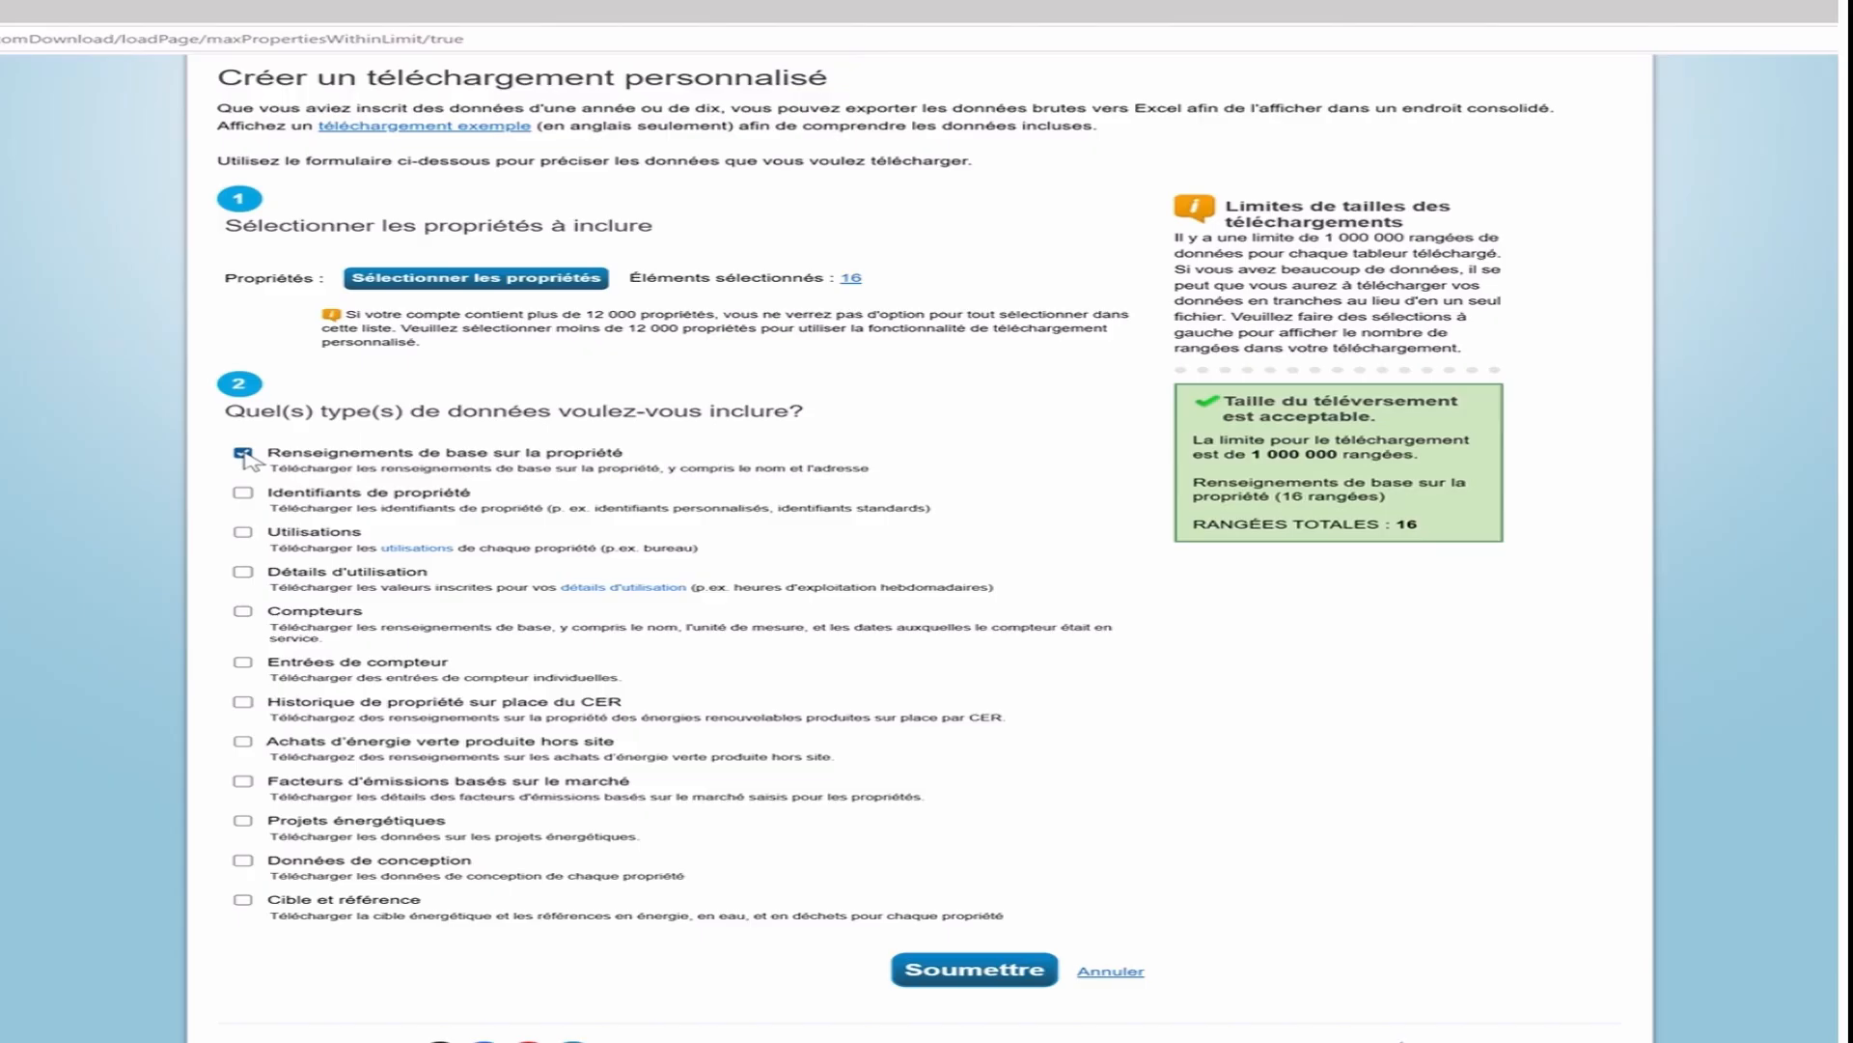
{"action": "left_click", "coordinate": [244, 611]}
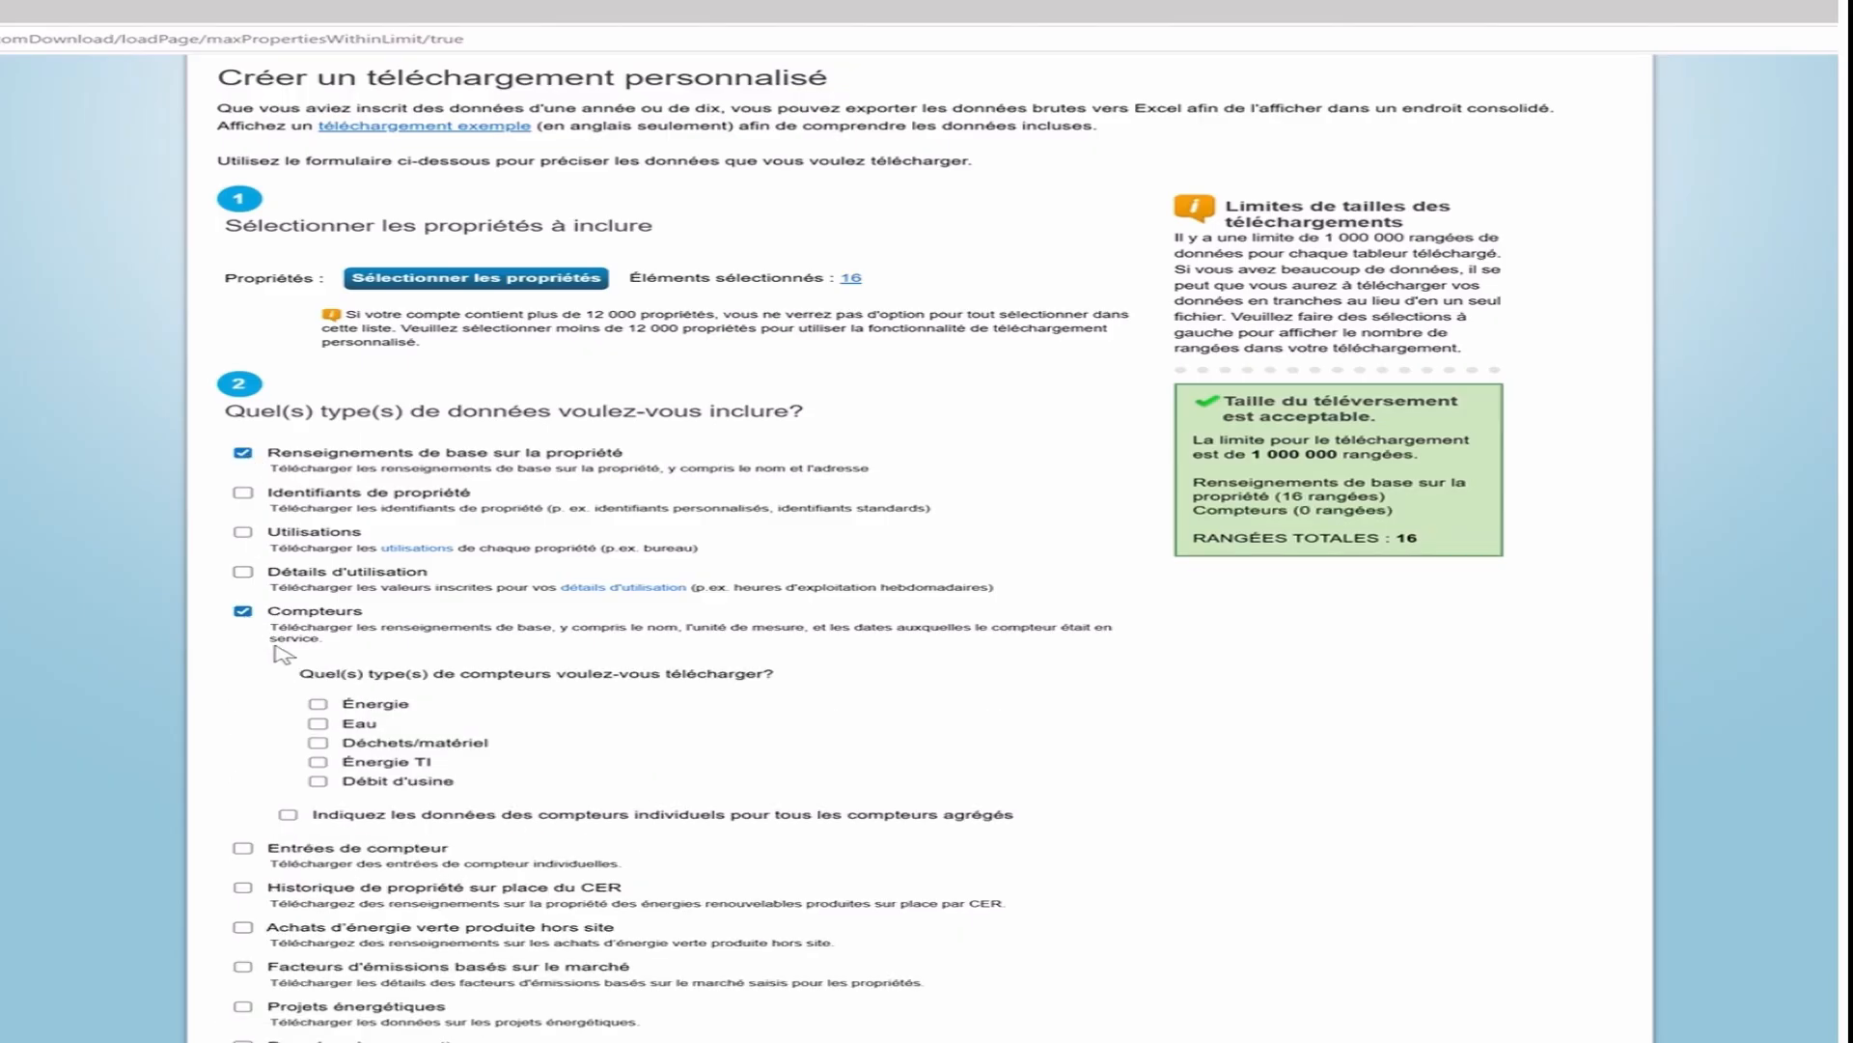
{"action": "left_click", "coordinate": [319, 705]}
{"action": "left_click", "coordinate": [319, 724]}
Include the Énergie and Eau meter entries from 03/01/2023 to 03/31/2024 in the custom download
{"action": "scroll", "coordinate": [319, 724], "scroll_direction": "down", "scroll_amount": 2}
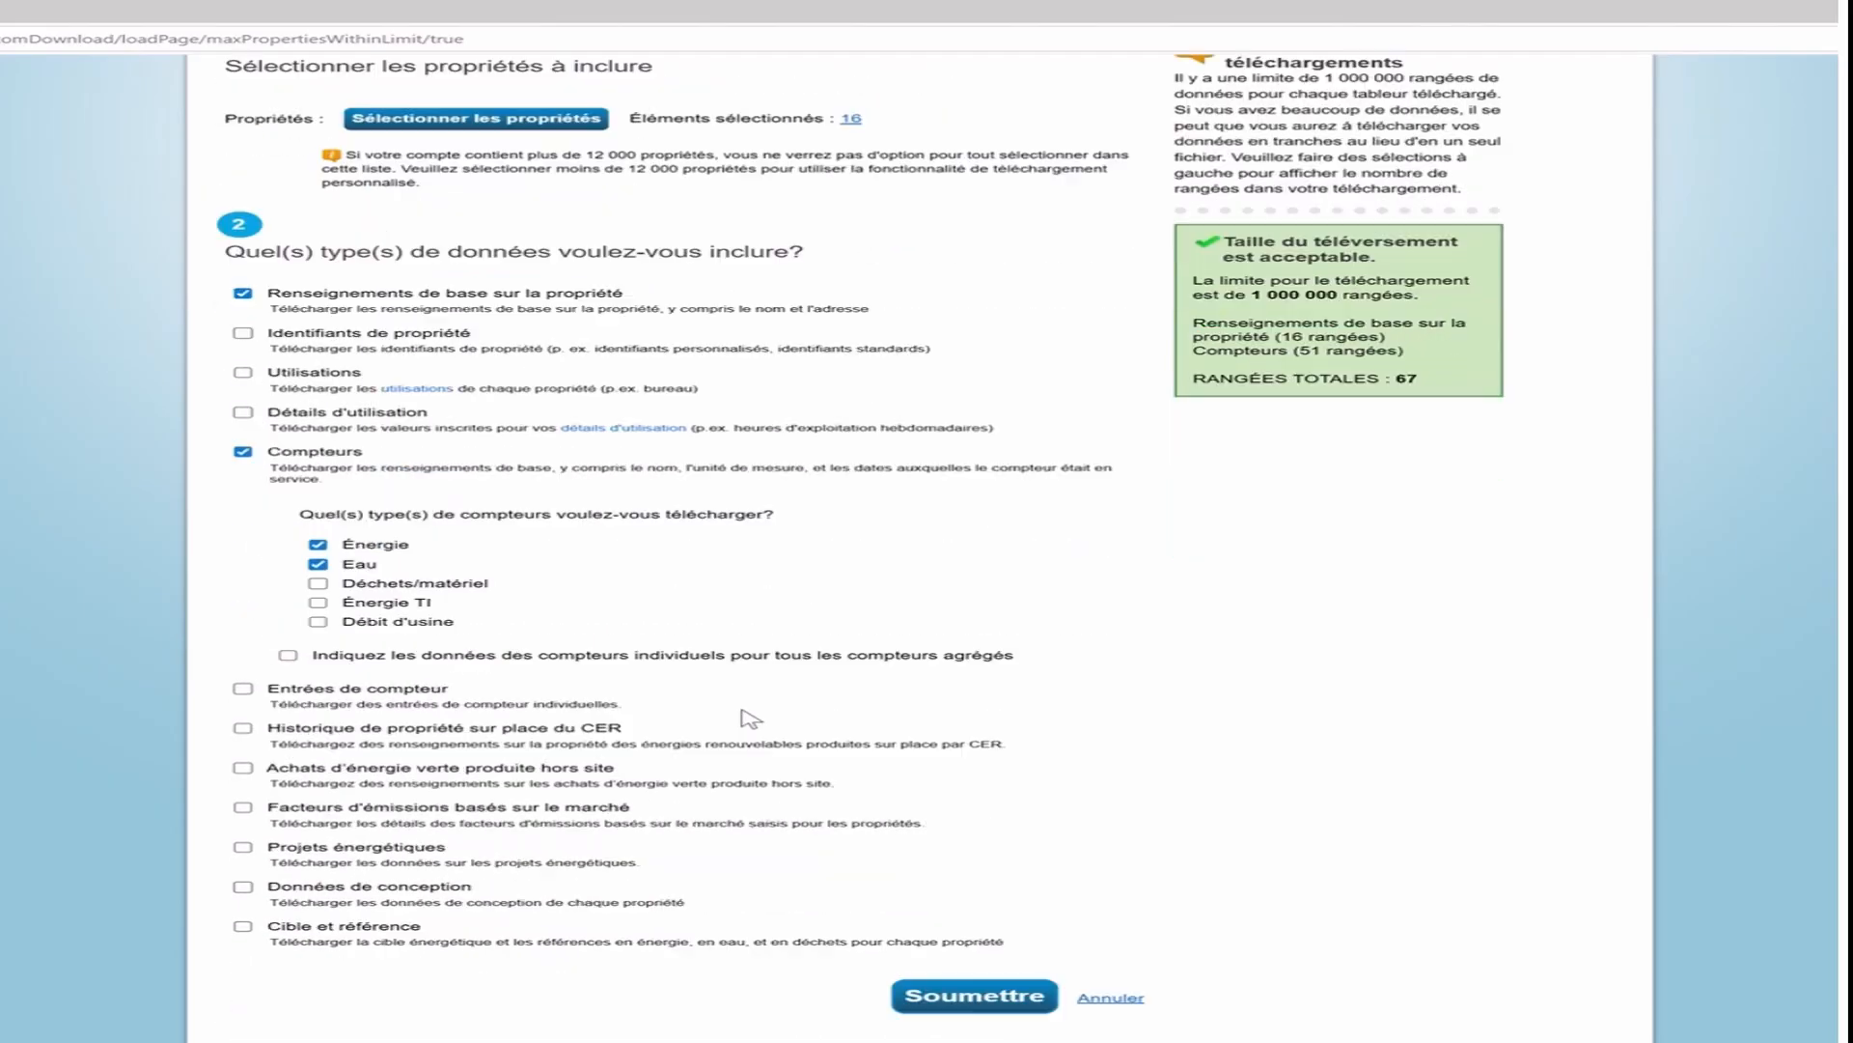
{"action": "left_click", "coordinate": [243, 690]}
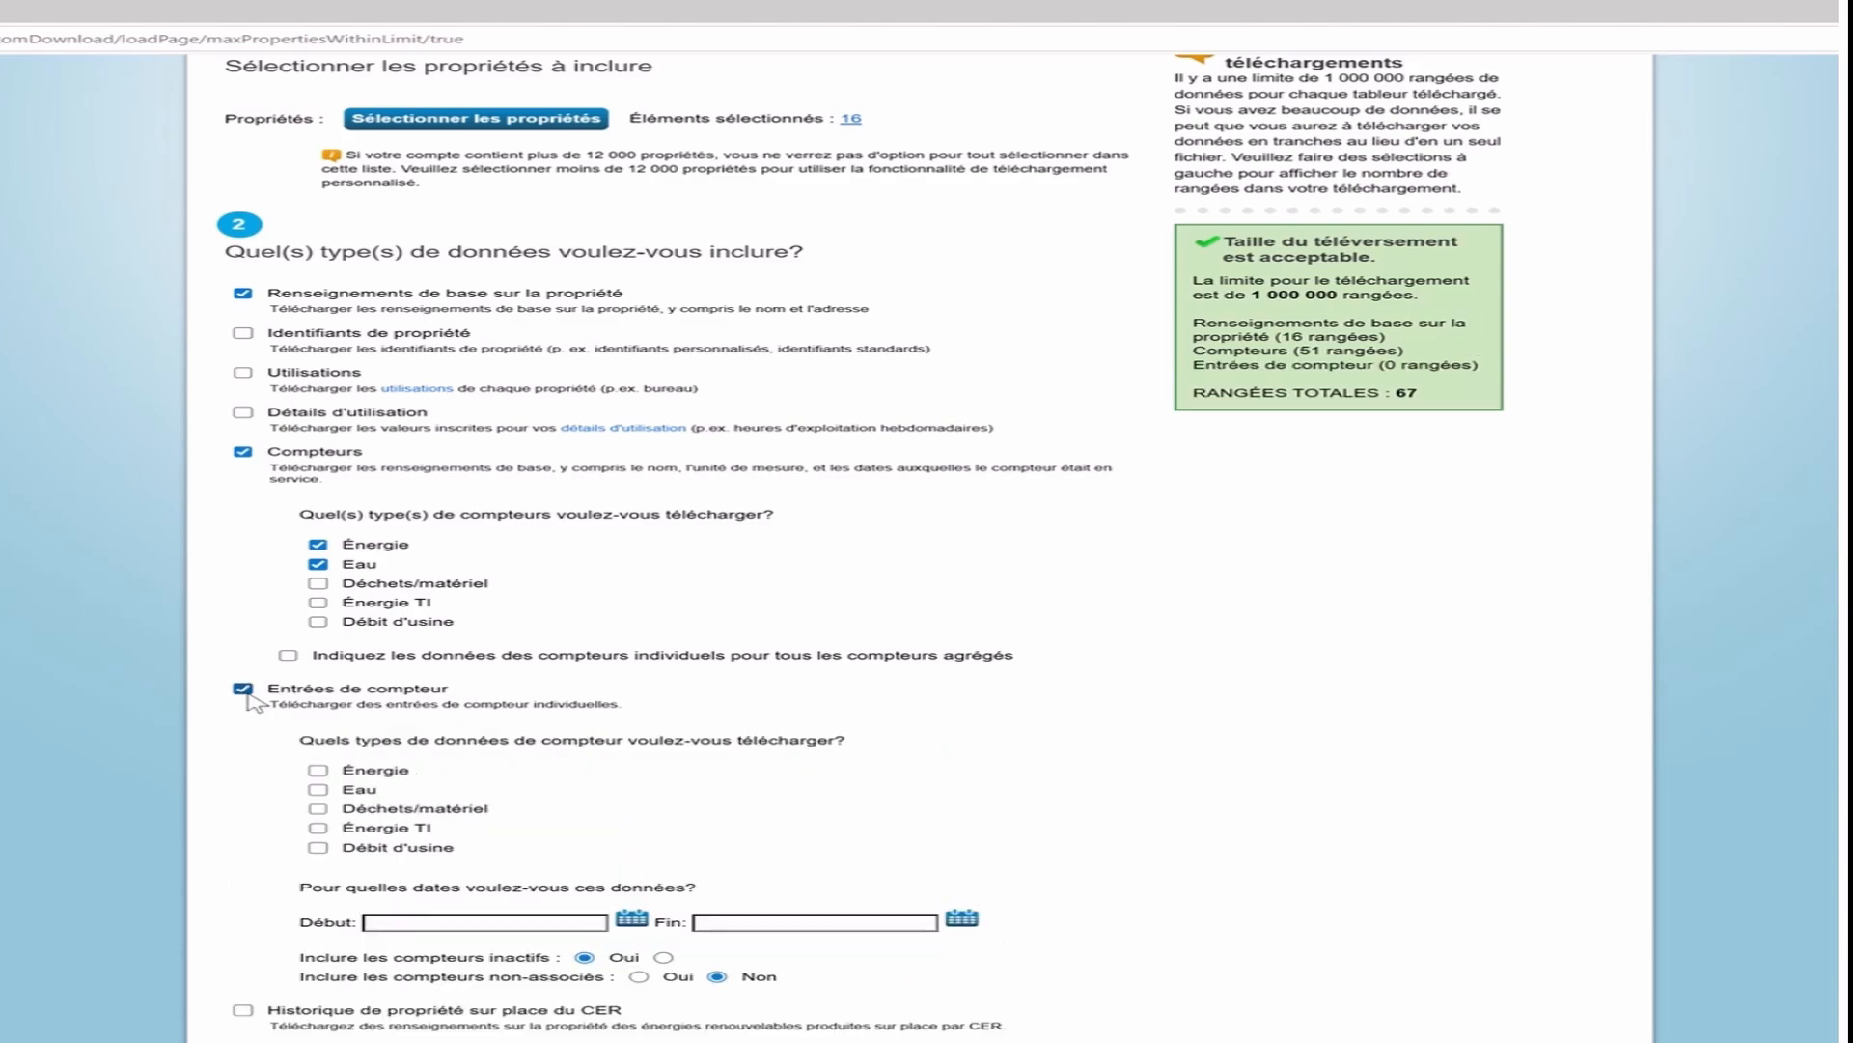
{"action": "left_click", "coordinate": [318, 771]}
{"action": "left_click", "coordinate": [318, 789]}
{"action": "scroll", "coordinate": [775, 813], "scroll_direction": "down", "scroll_amount": 1}
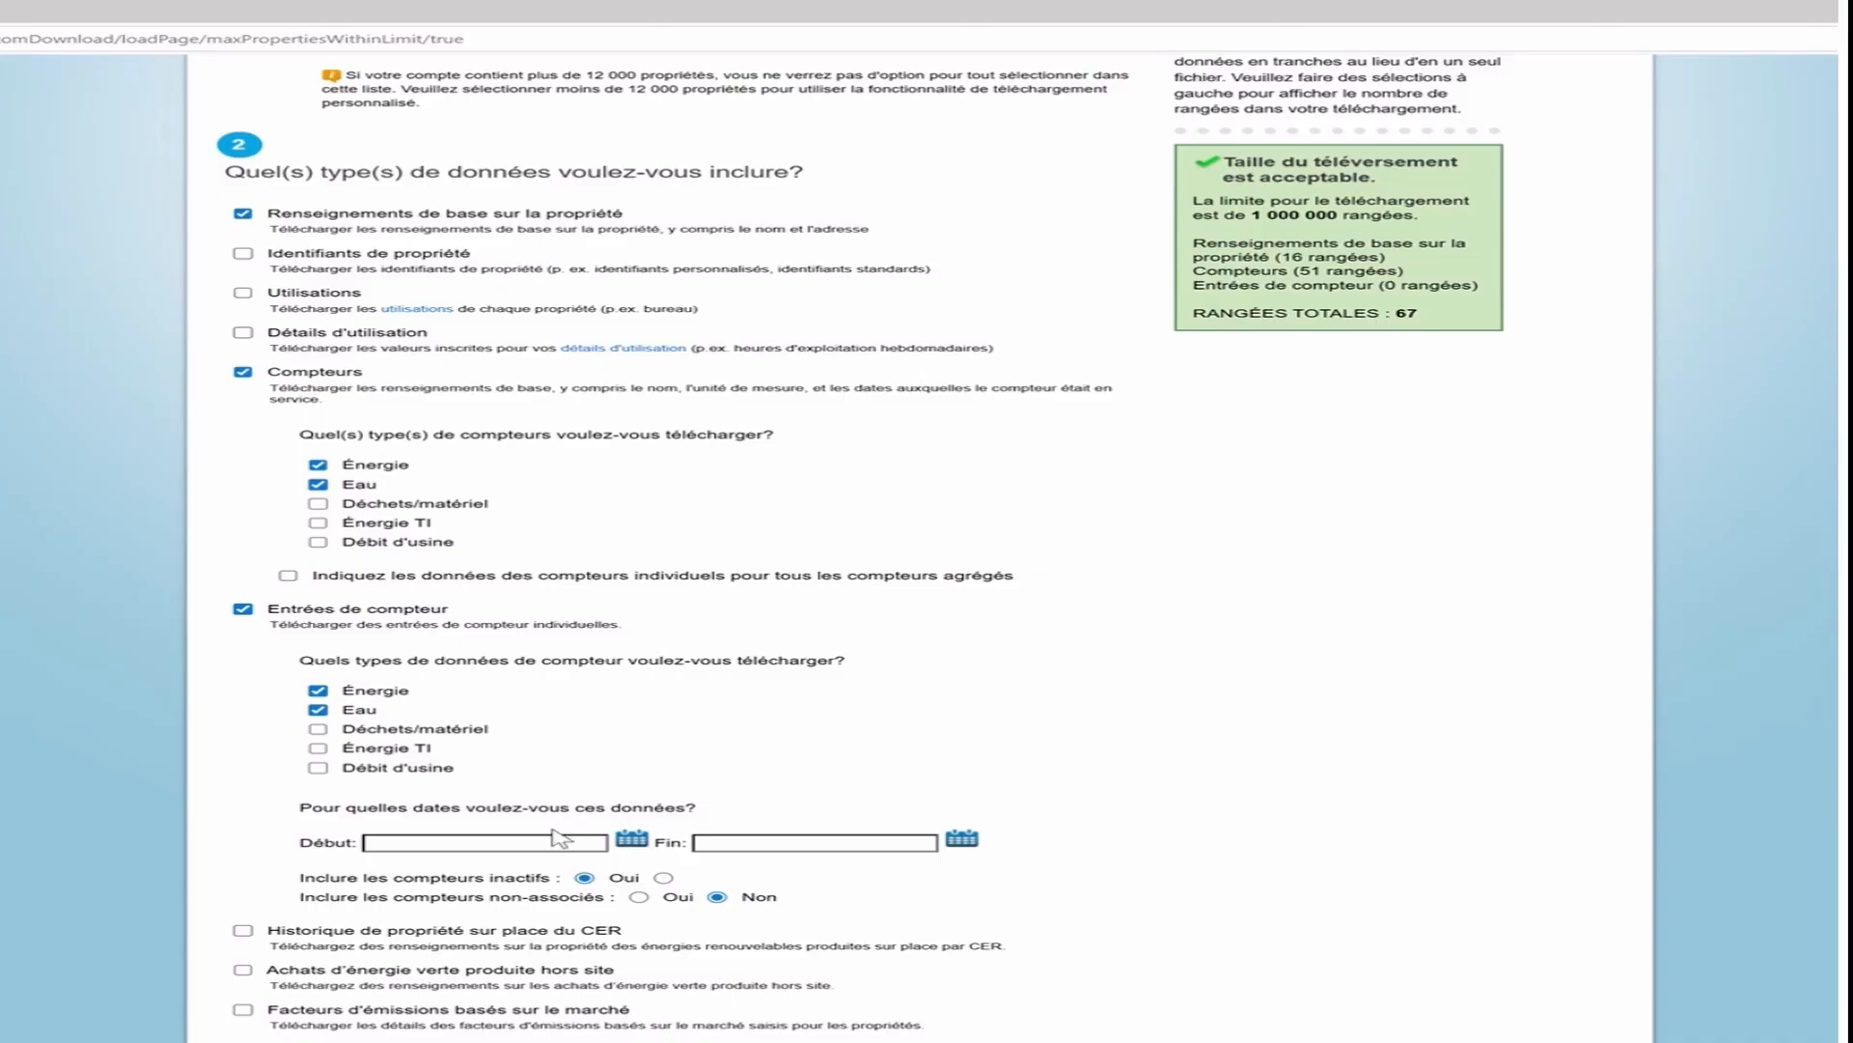
{"action": "left_click", "coordinate": [541, 842]}
{"action": "left_click", "coordinate": [485, 898]}
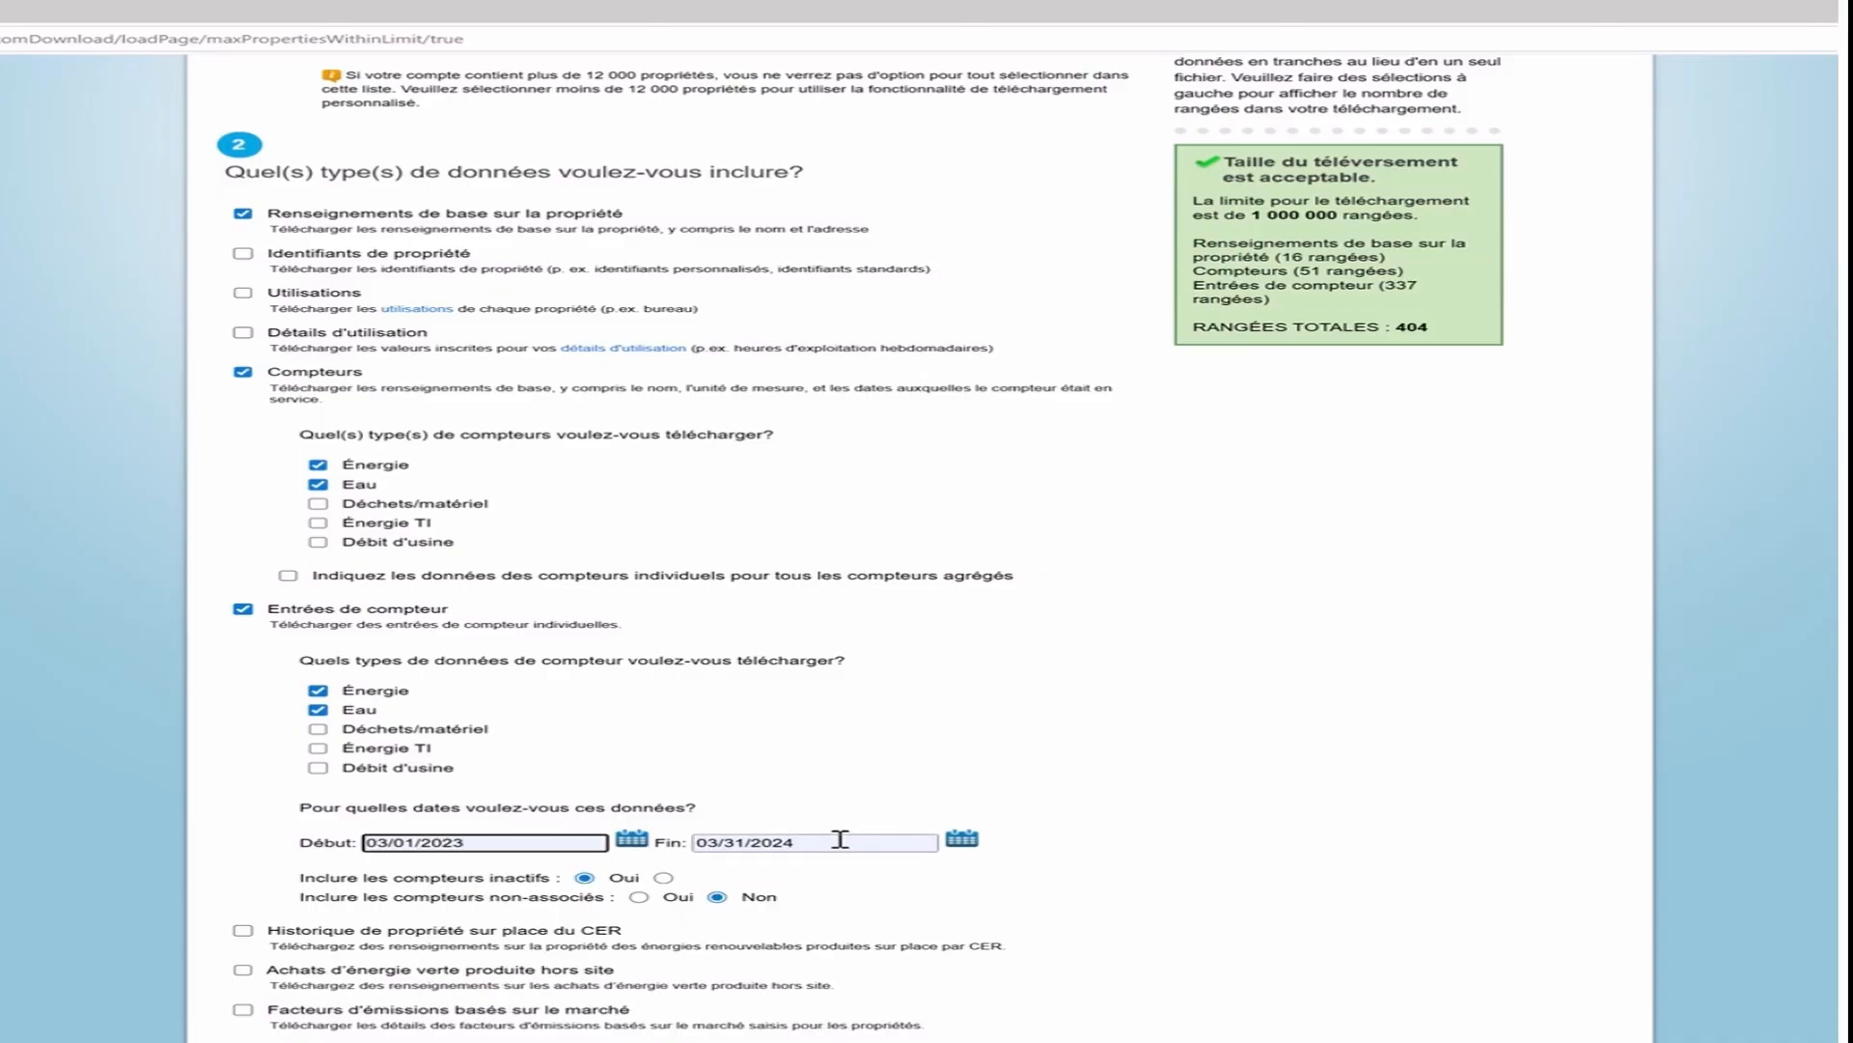
Exclude inactive meters from the meter entries and submit the custom download request
{"action": "scroll", "coordinate": [840, 839], "scroll_direction": "down", "scroll_amount": 1}
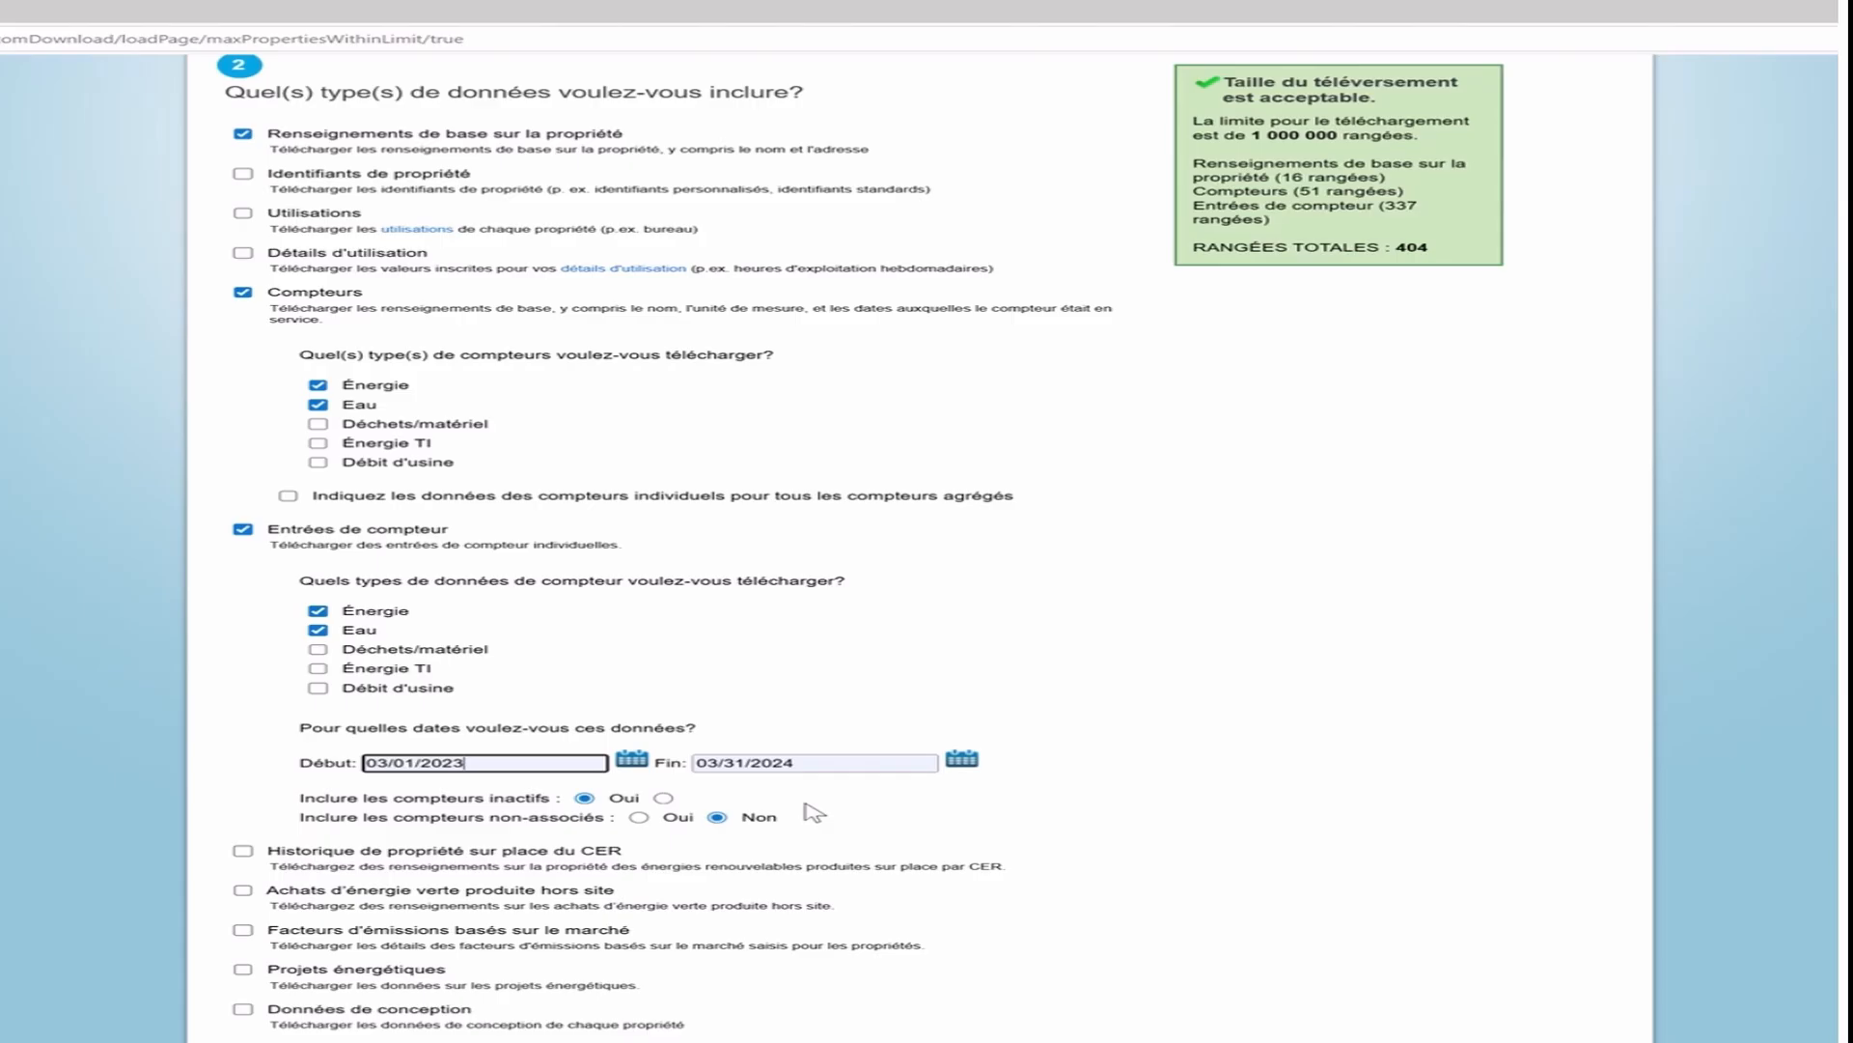
{"action": "left_click", "coordinate": [664, 798]}
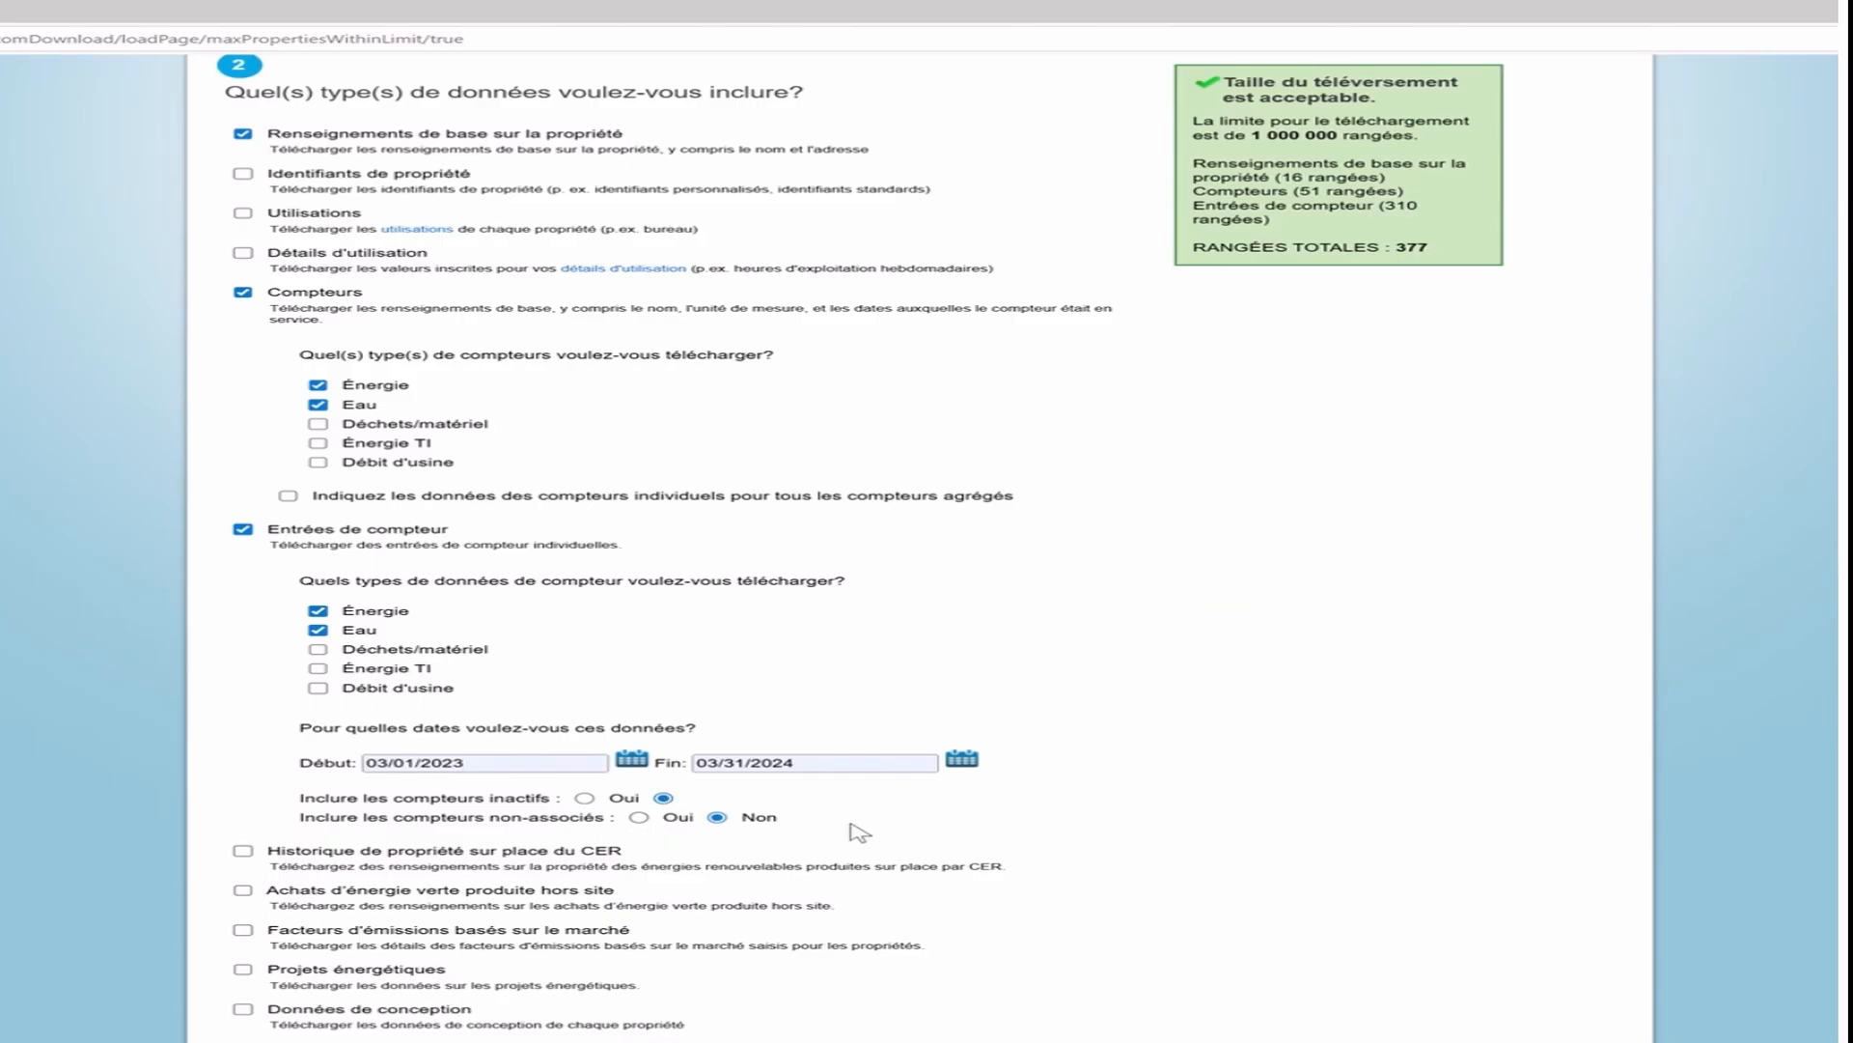
{"action": "scroll", "coordinate": [849, 830], "scroll_direction": "up", "scroll_amount": 2}
{"action": "scroll", "coordinate": [848, 483], "scroll_direction": "up", "scroll_amount": 1}
{"action": "scroll", "coordinate": [846, 485], "scroll_direction": "down", "scroll_amount": 3}
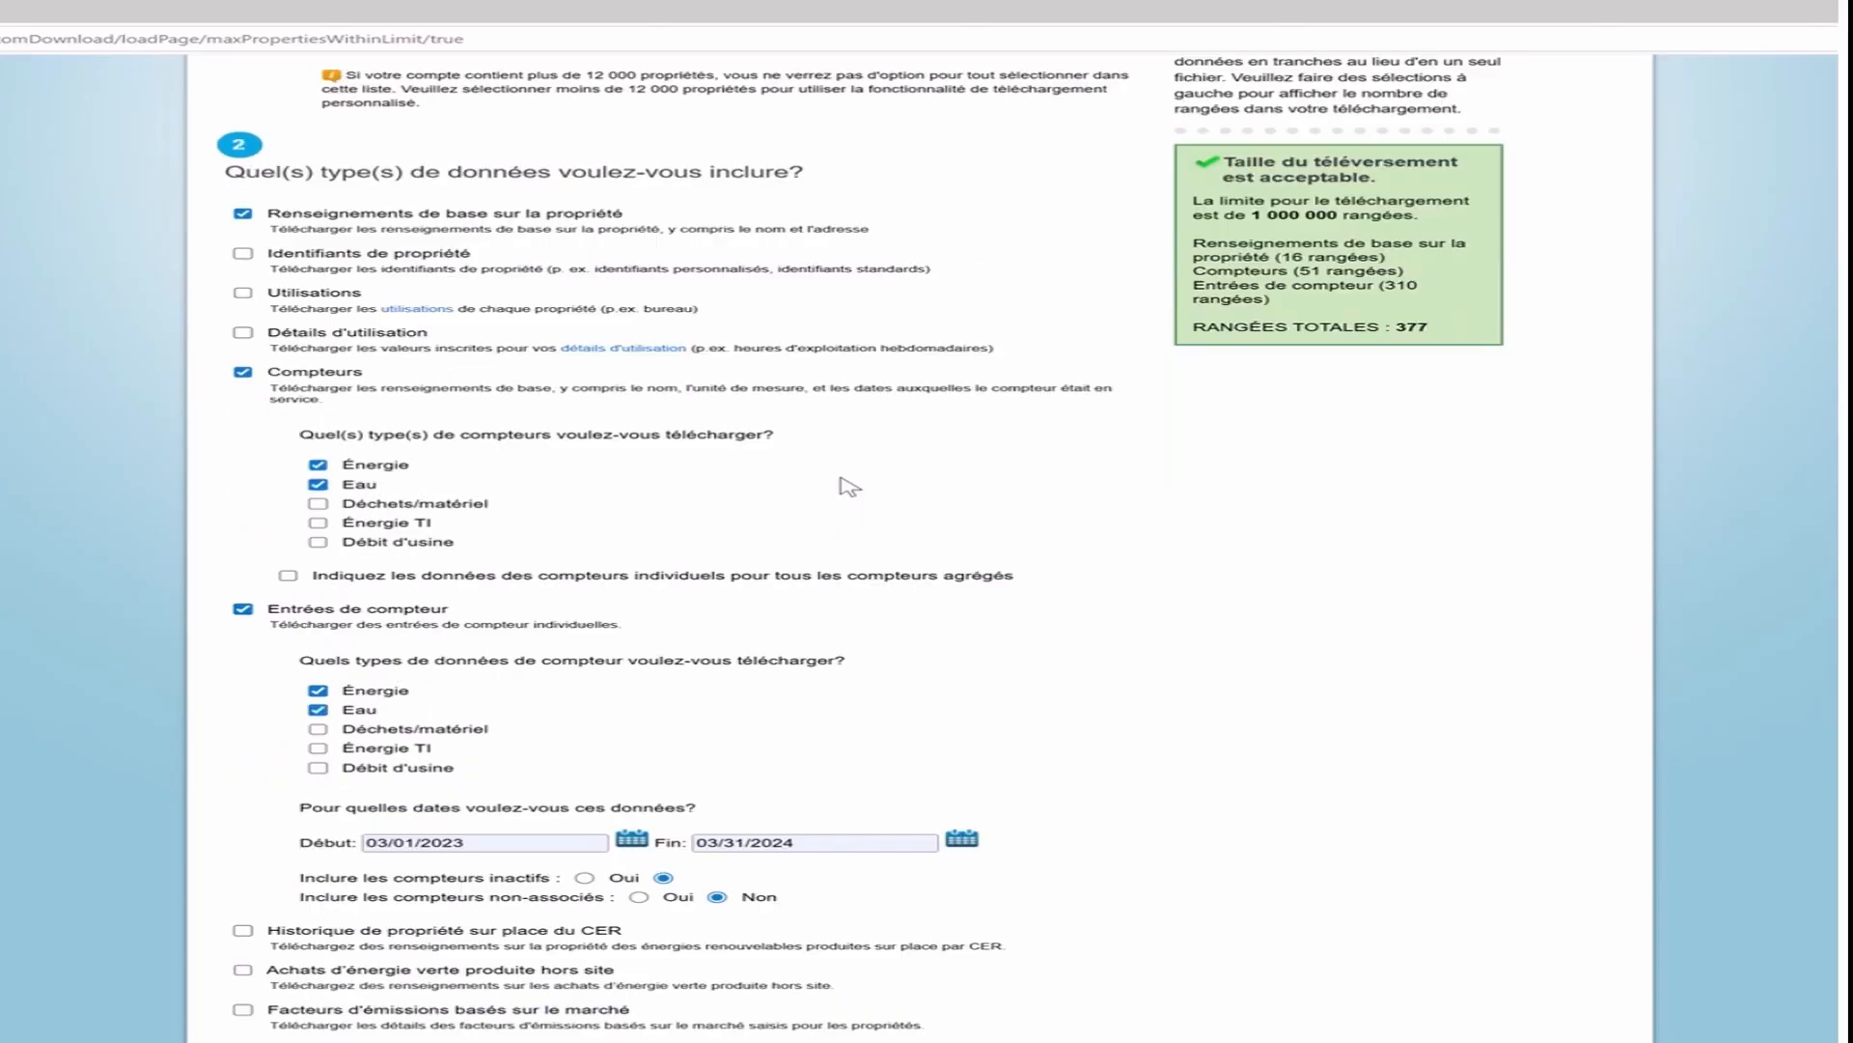
{"action": "scroll", "coordinate": [843, 485], "scroll_direction": "down", "scroll_amount": 2}
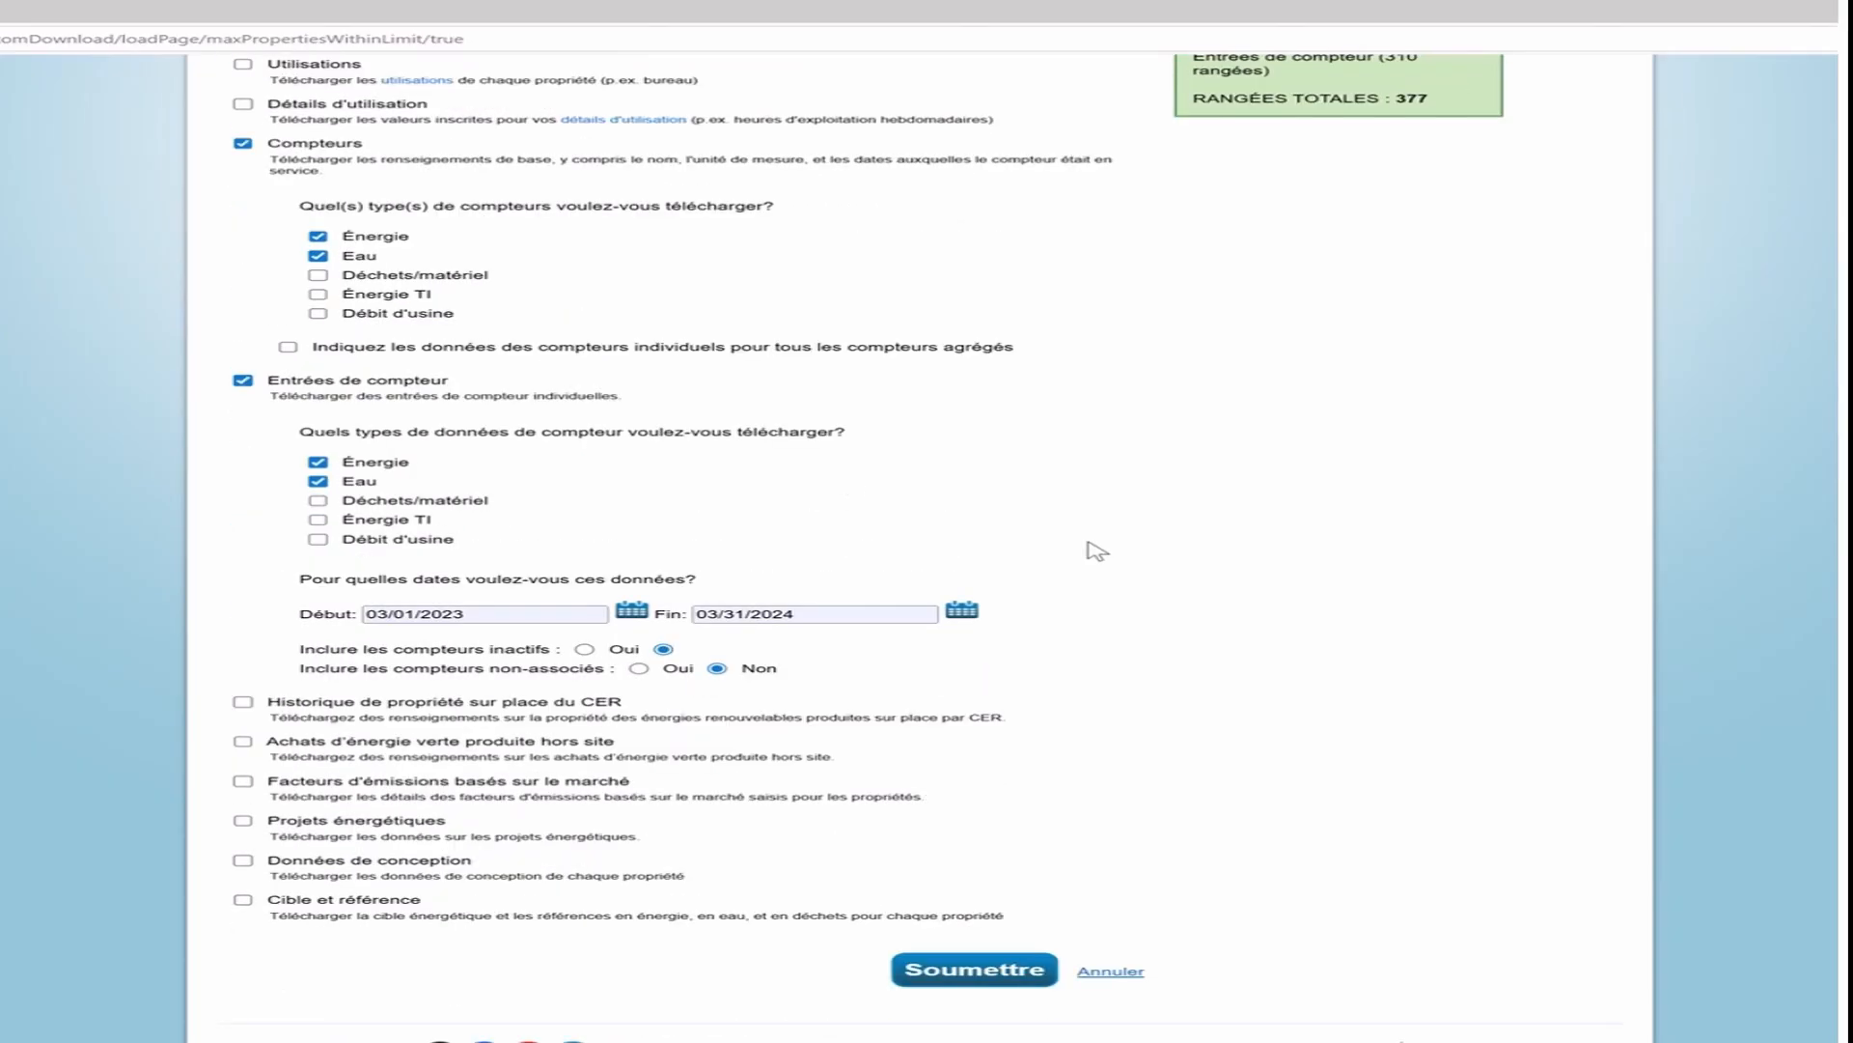
{"action": "left_click", "coordinate": [965, 975]}
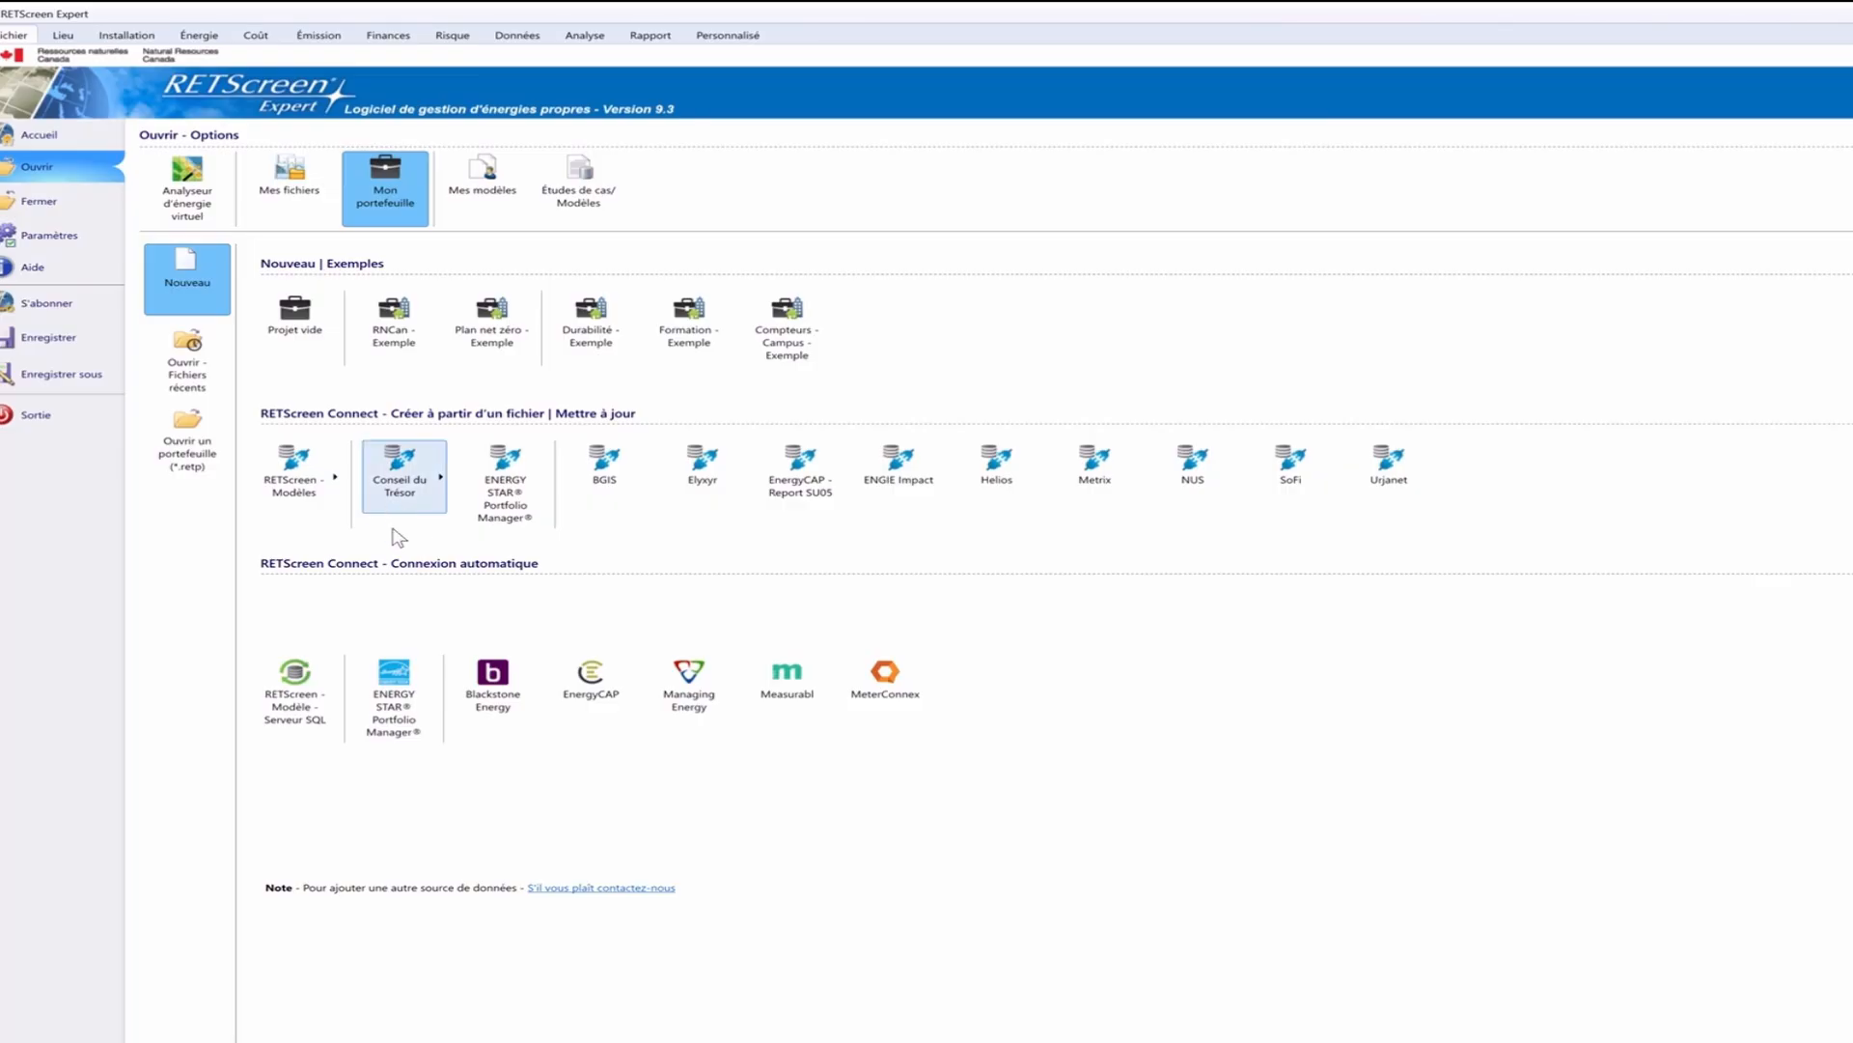
In RETScreen Expert, create a new portfolio from the Portfolio Manager file custom download espm.xlsx, with the end date set to Inclure
{"action": "left_click", "coordinate": [510, 515]}
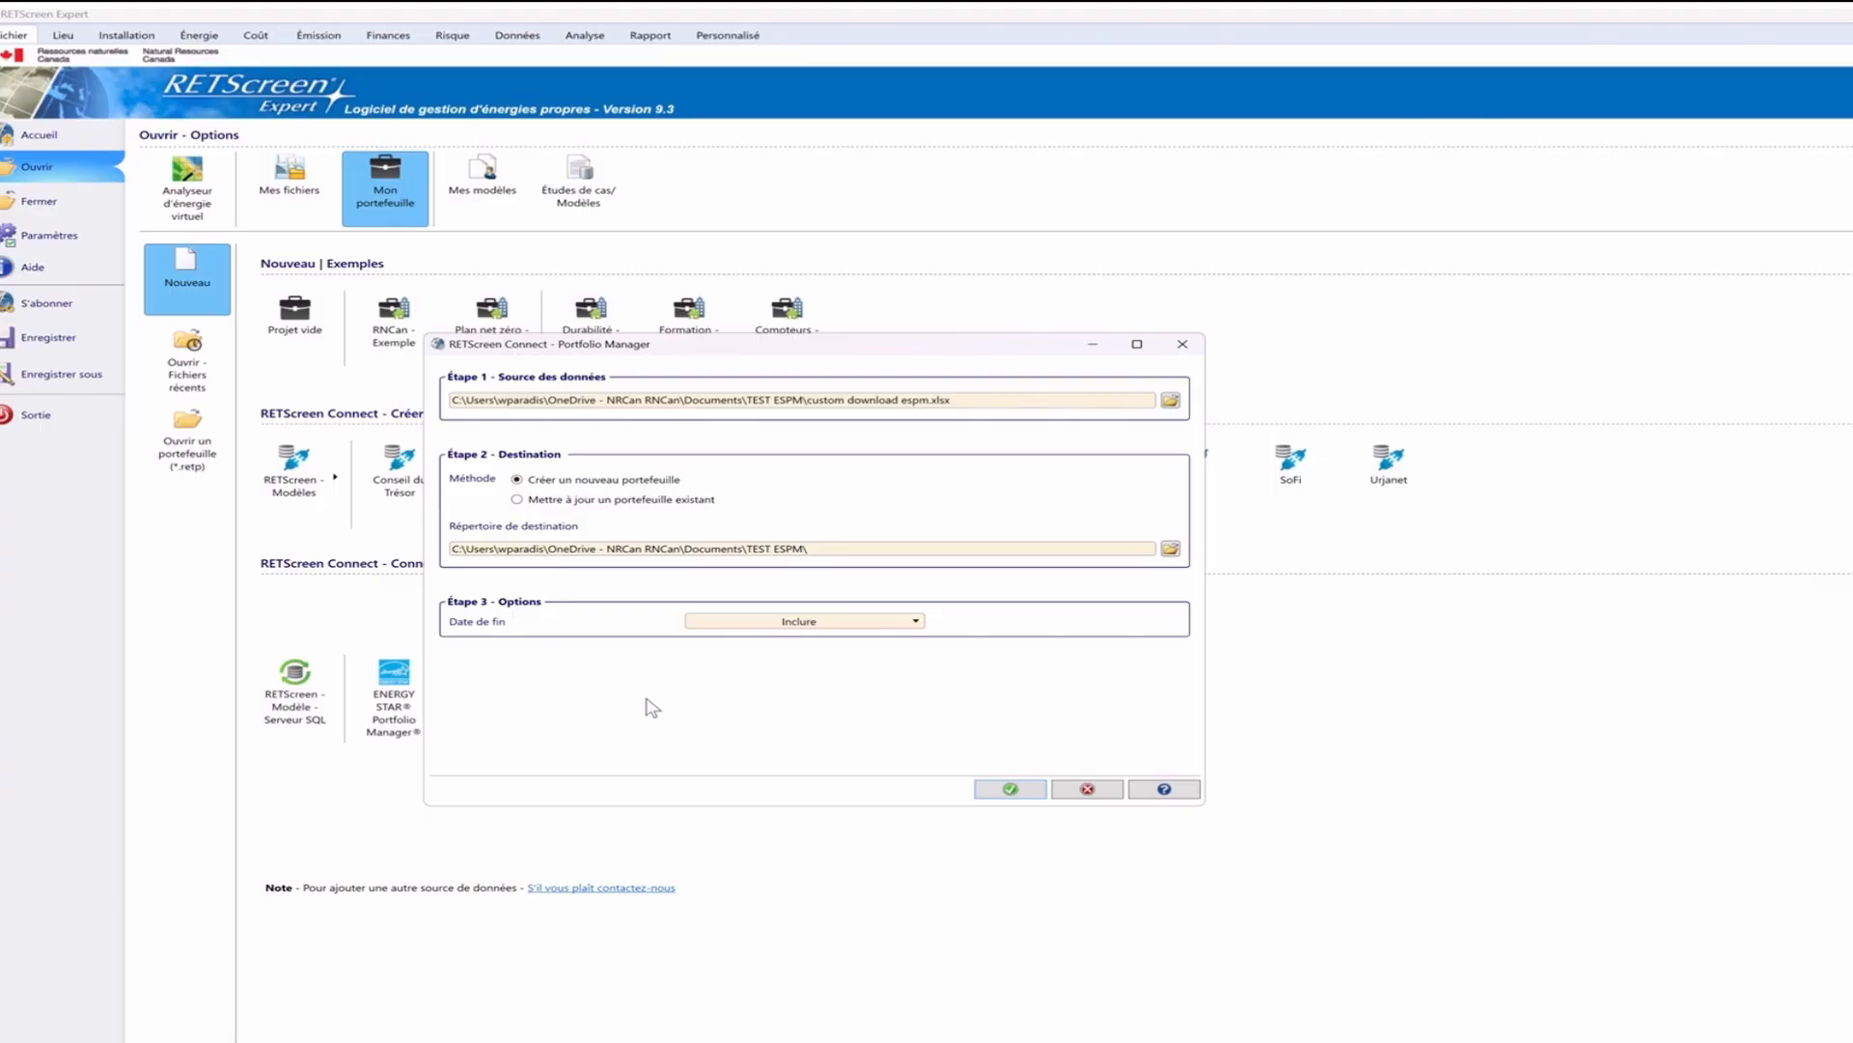
{"action": "left_click", "coordinate": [756, 622]}
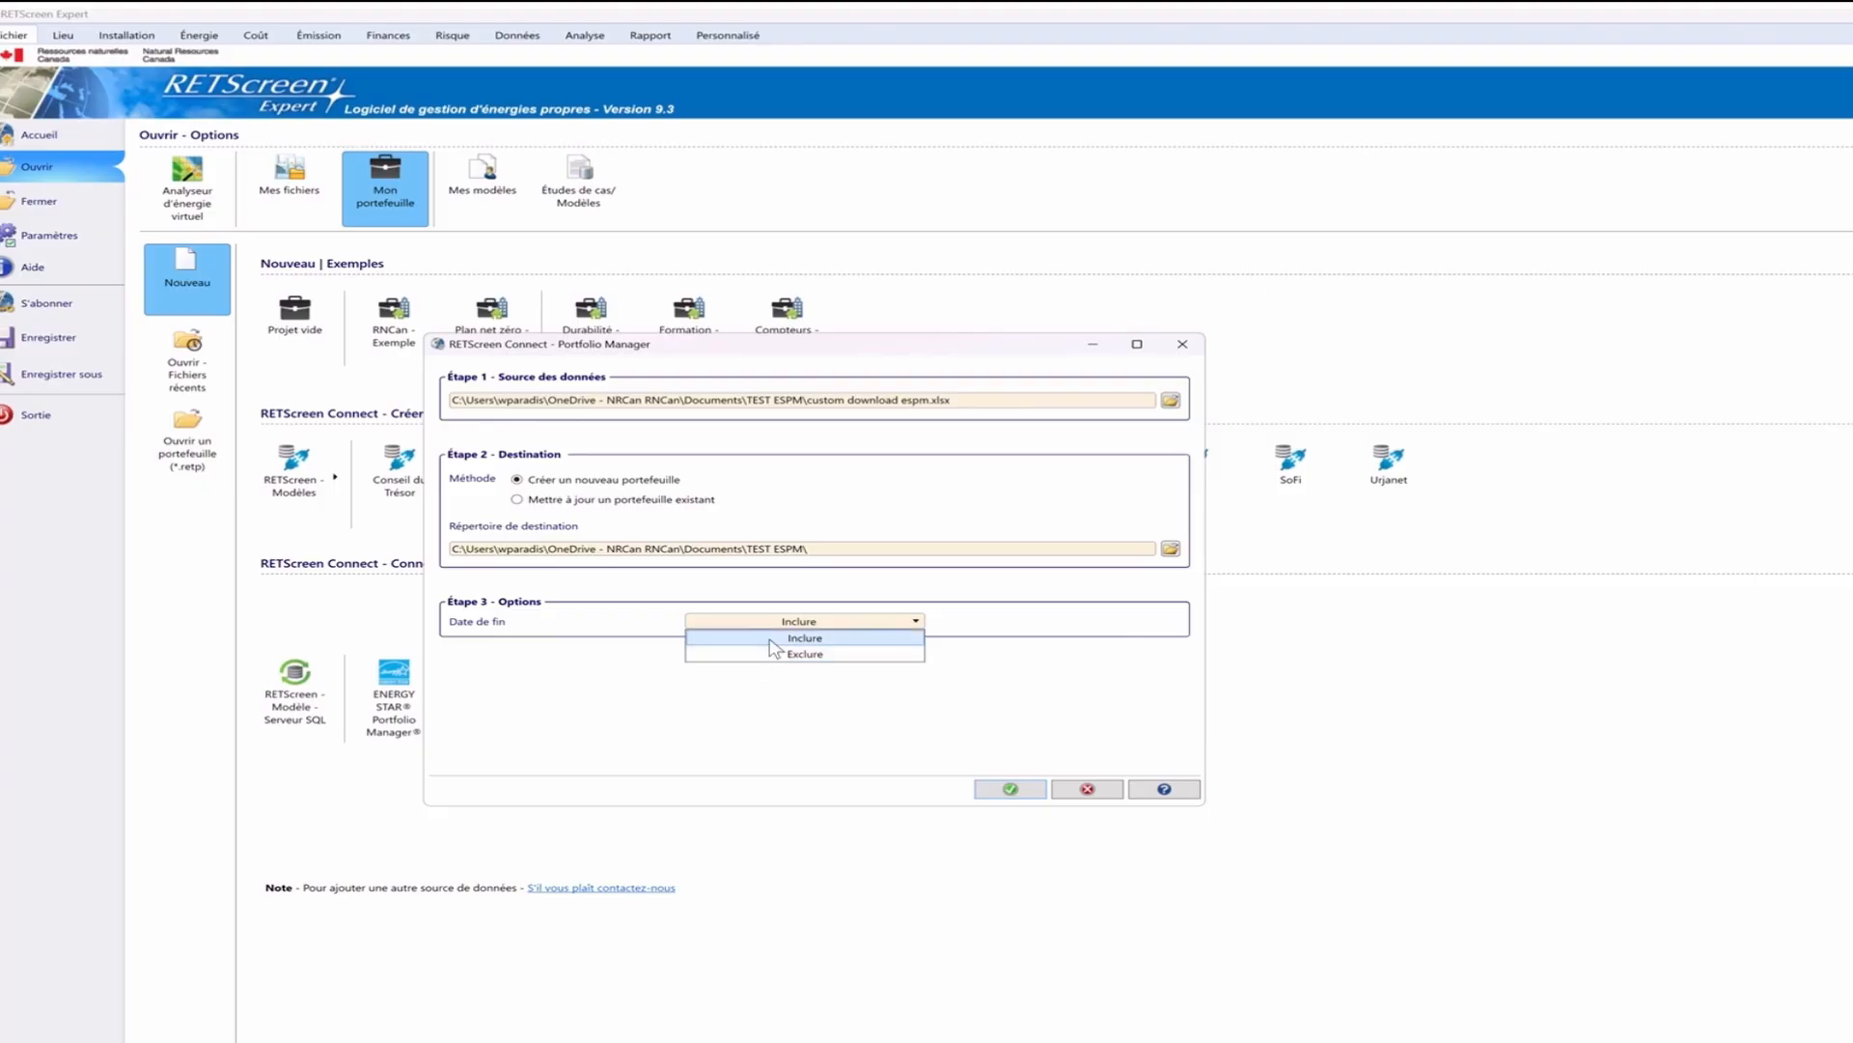
{"action": "left_click", "coordinate": [771, 639]}
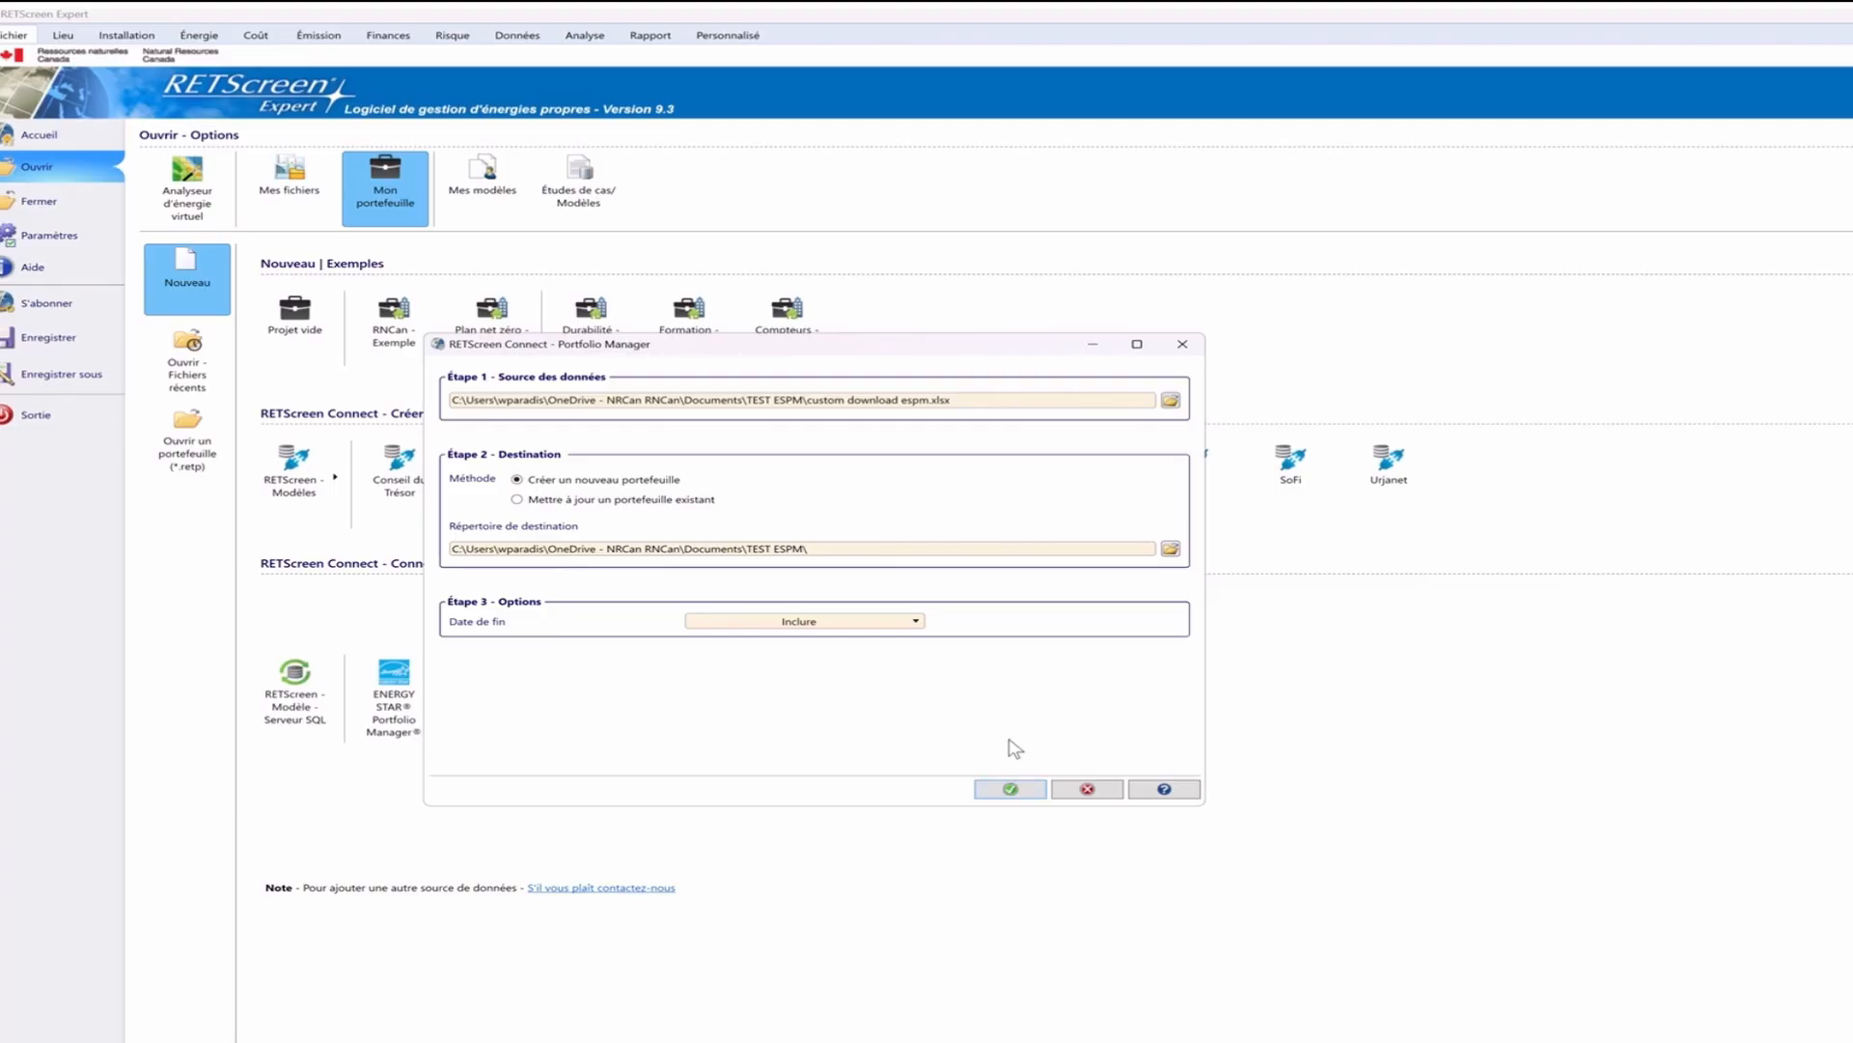
{"action": "left_click", "coordinate": [1010, 789]}
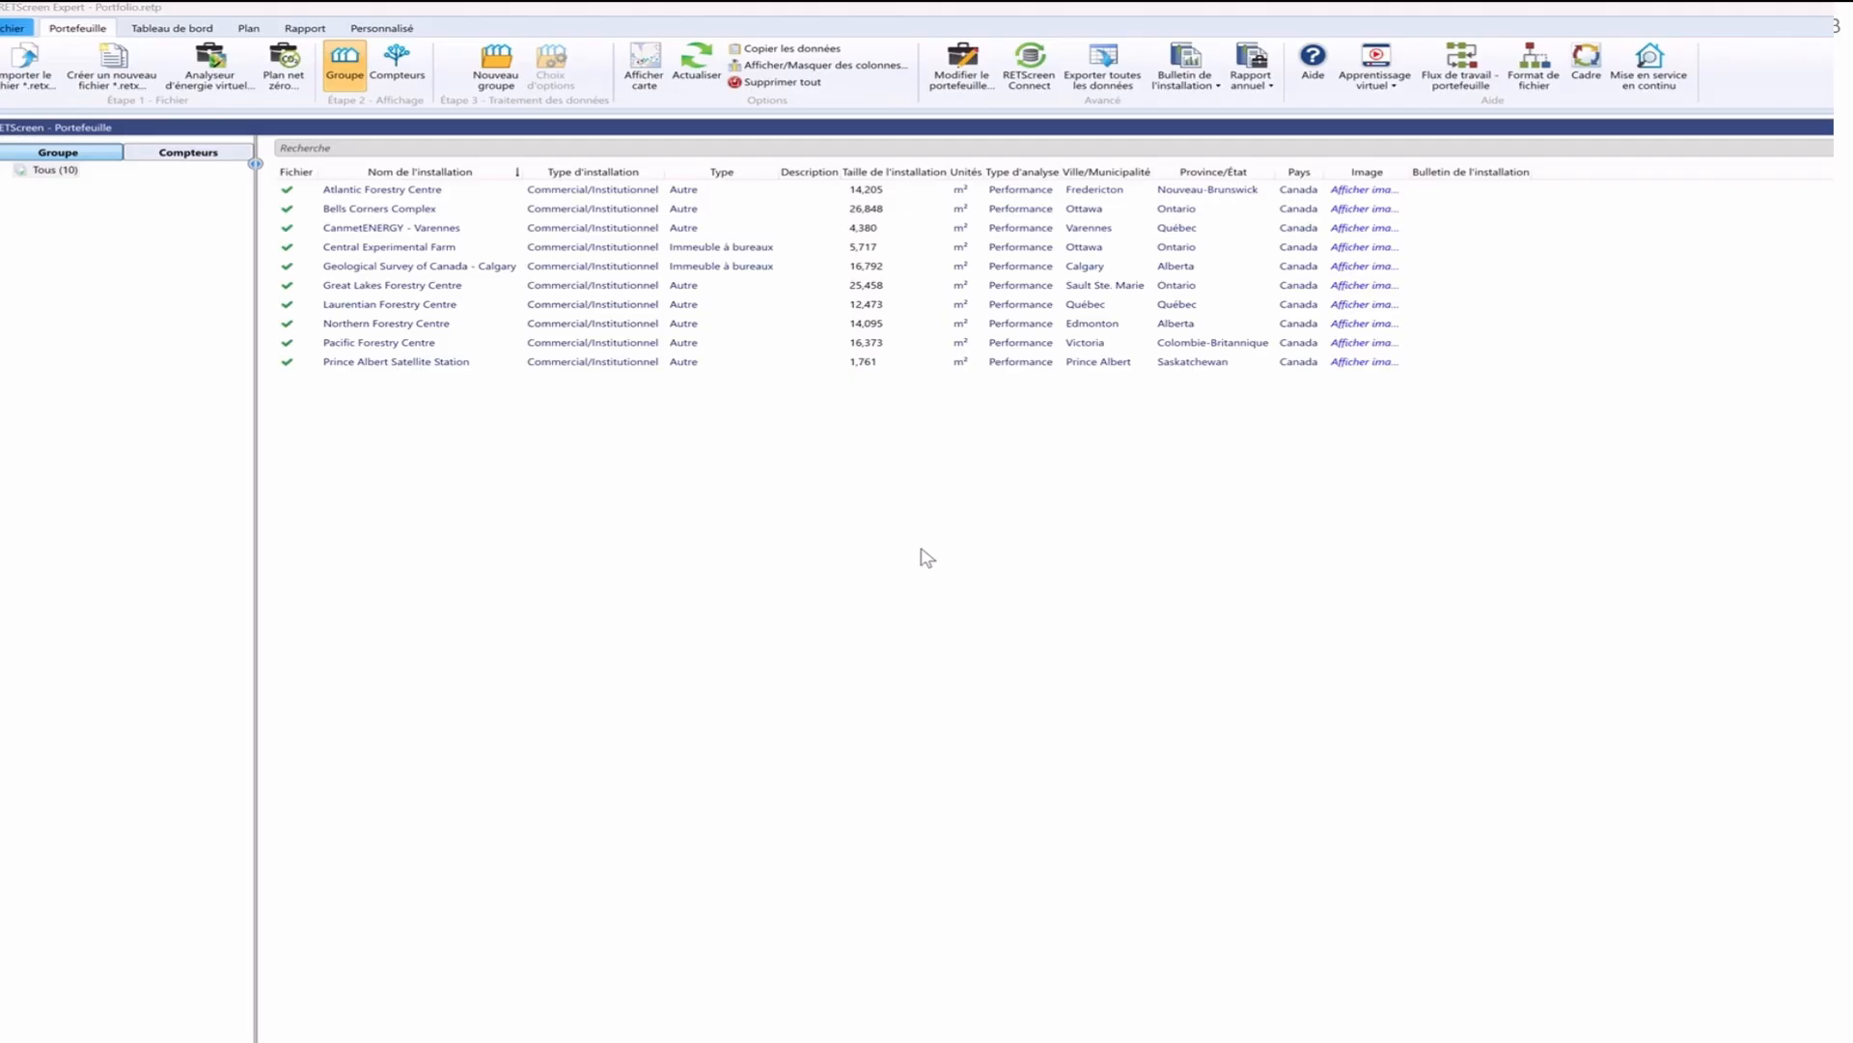
Set up a RETScreen Connect update with Map.xml and Telechargement_personnalise.xlsx, using the Entrées de compteur worksheet
{"action": "left_click", "coordinate": [1041, 90]}
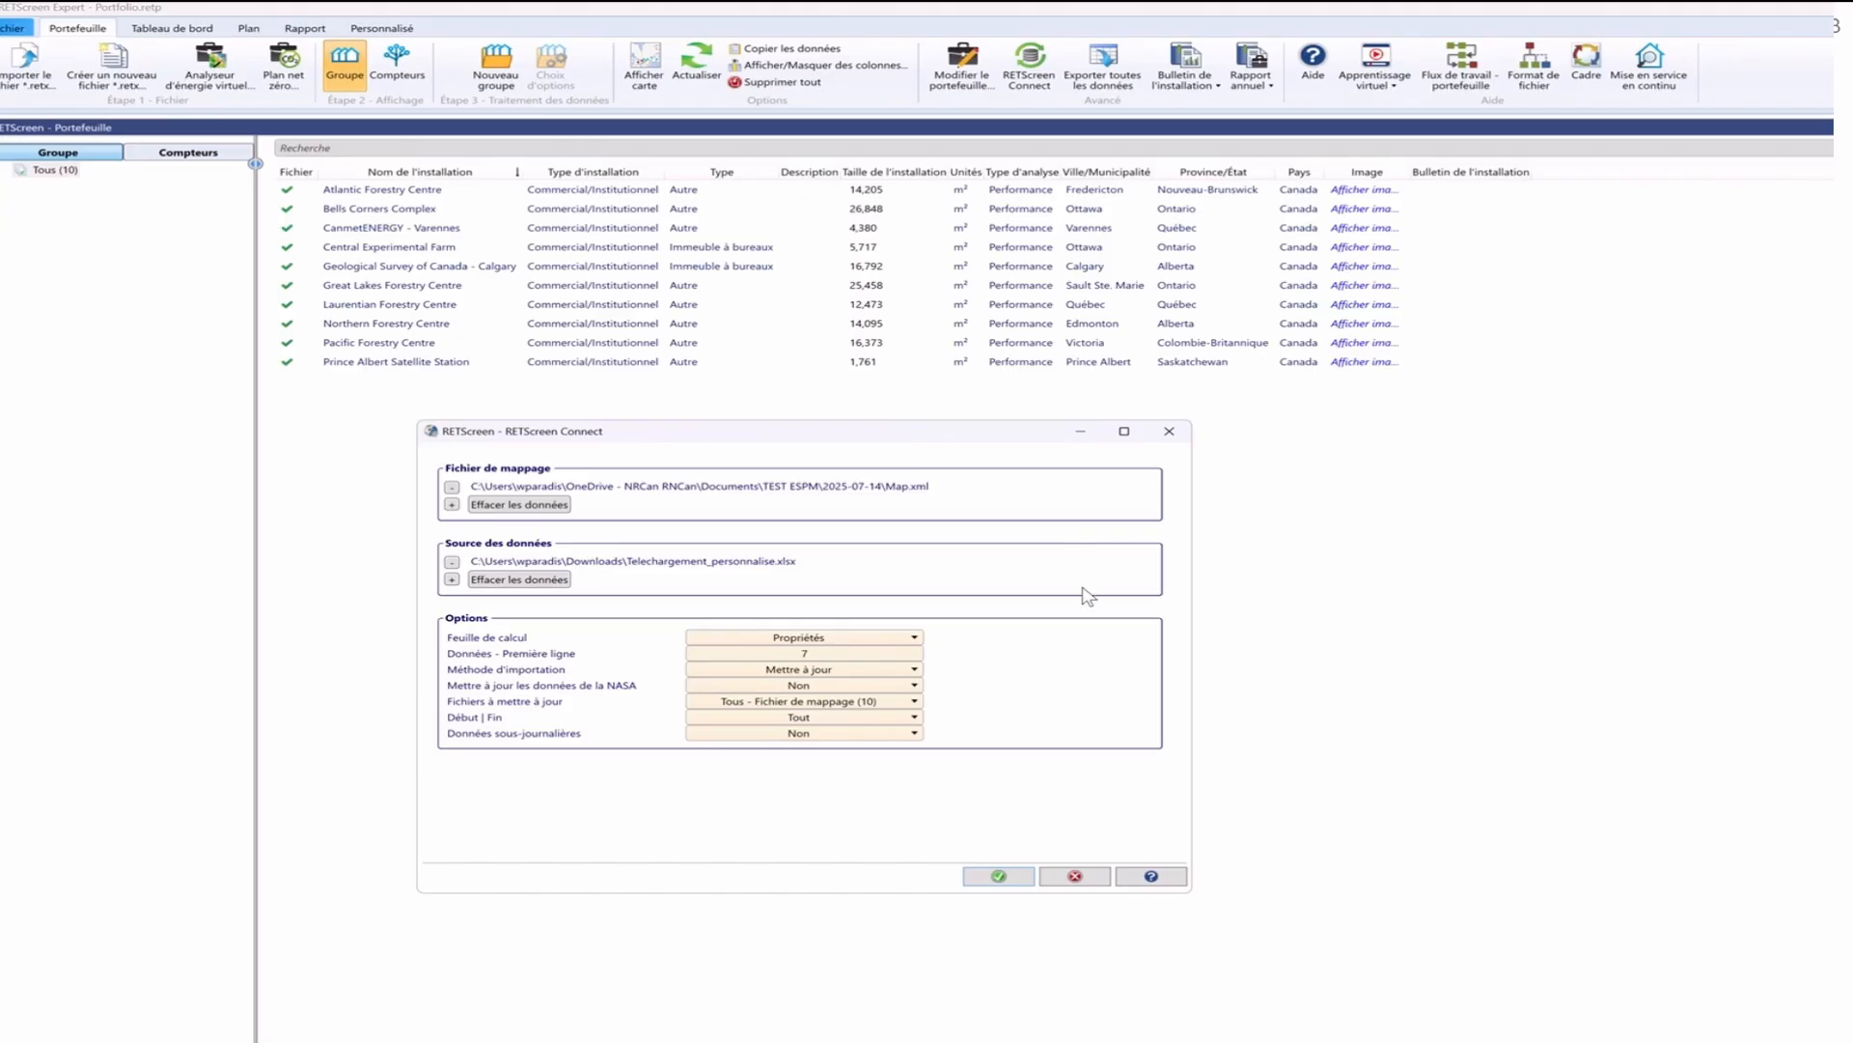
{"action": "left_click", "coordinate": [911, 640]}
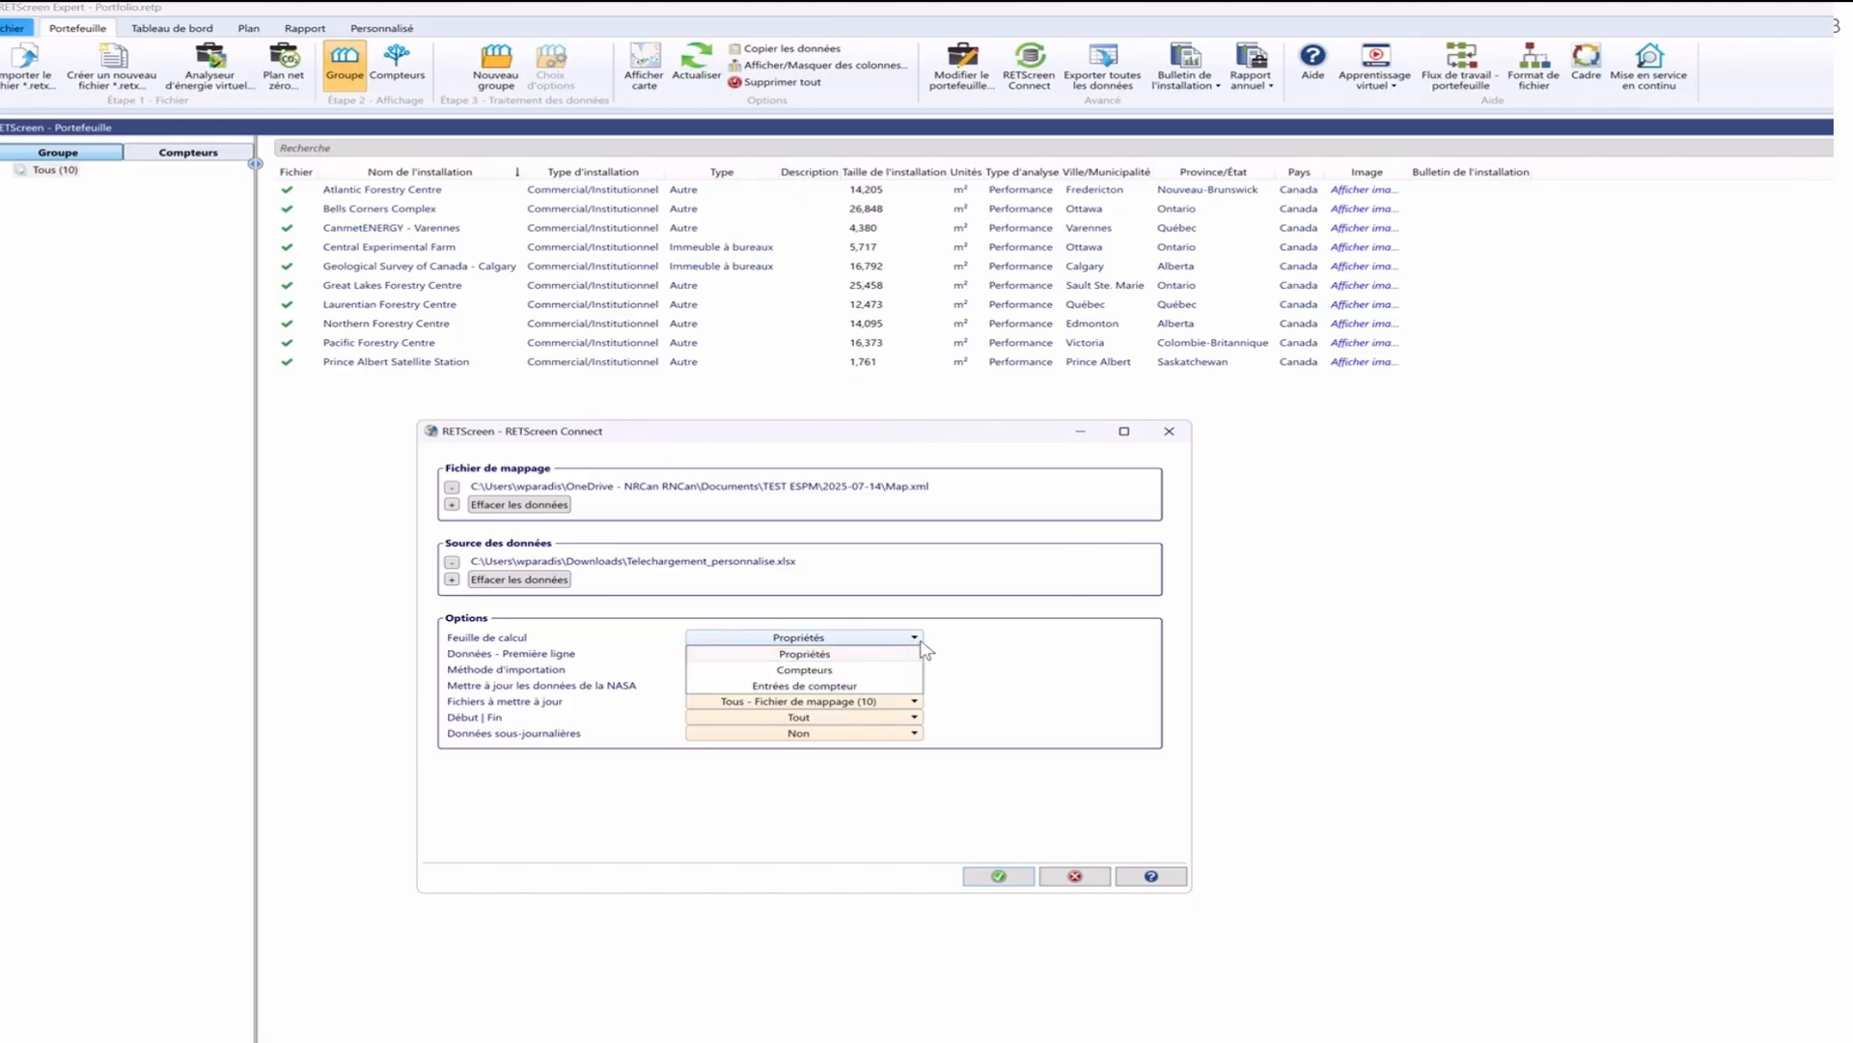
{"action": "left_click", "coordinate": [915, 686]}
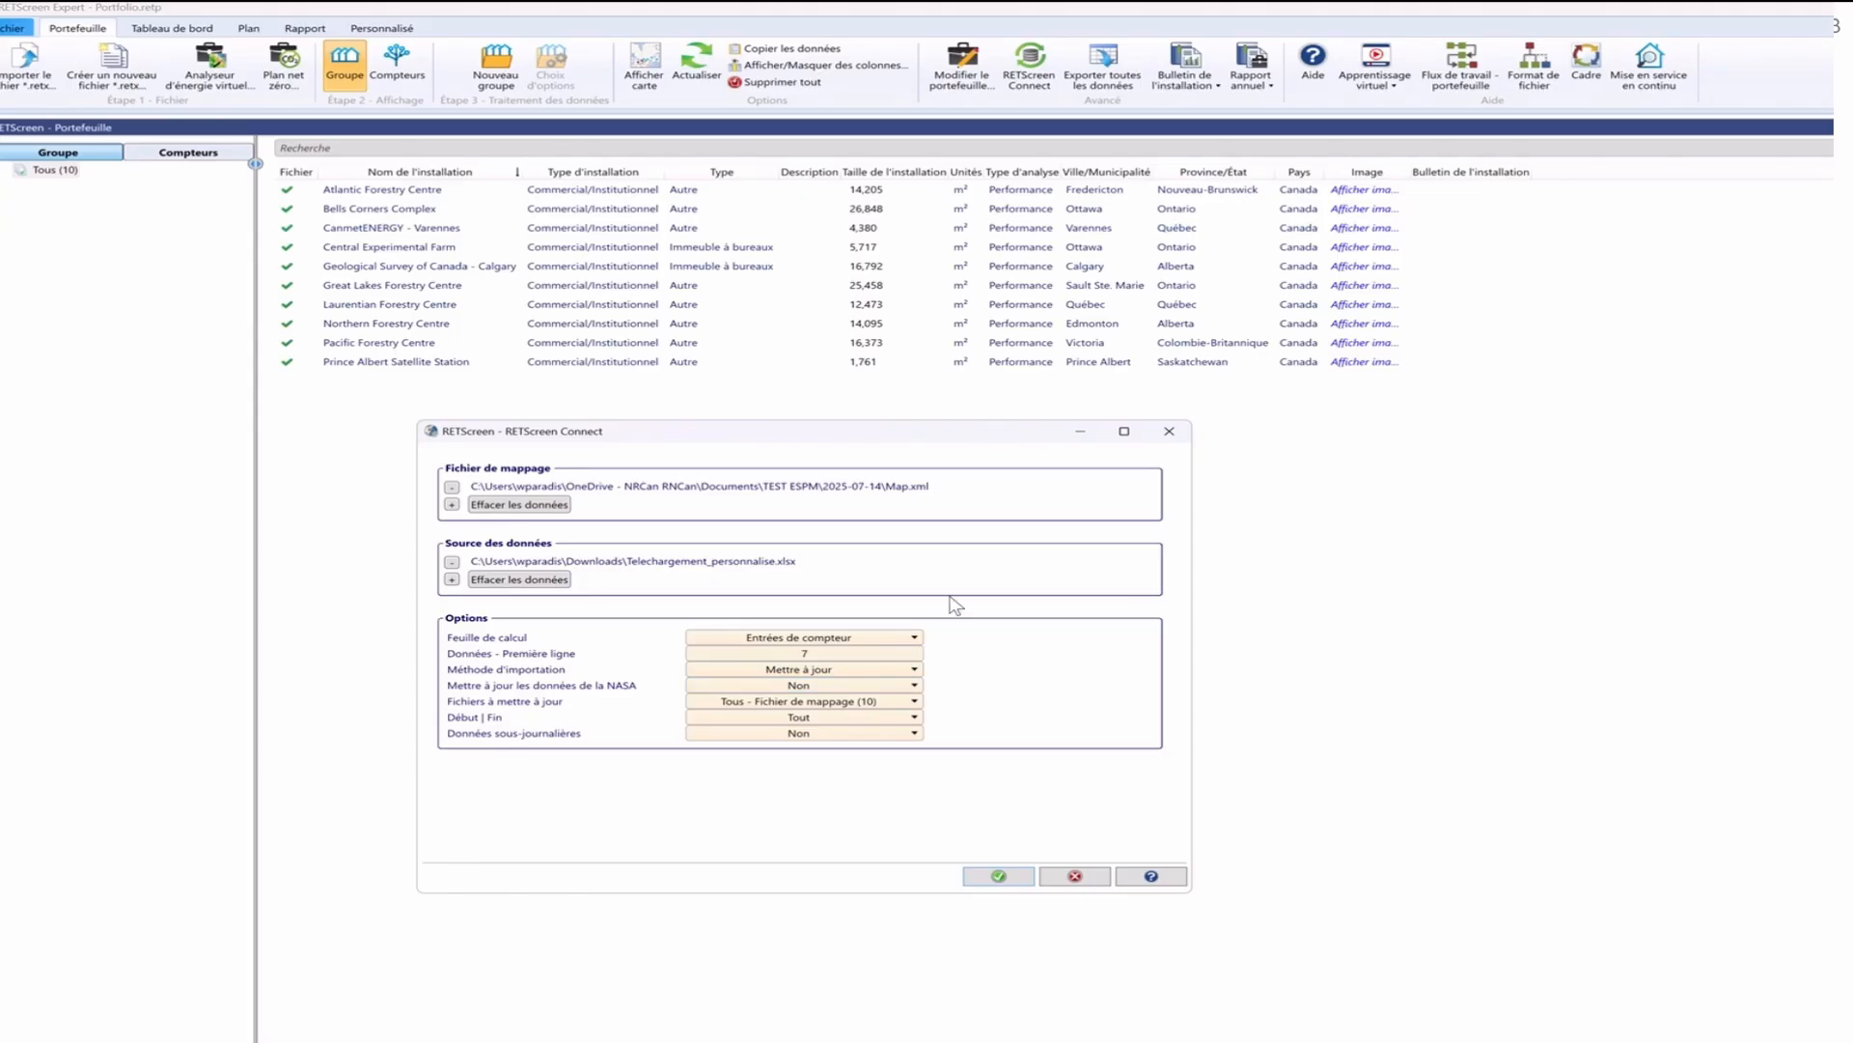
Check the first property row in the Telechargement_personnalise spreadsheet in Excel against the Données - Première ligne value of 7 in RETScreen Connect
{"action": "left_click", "coordinate": [1631, 1023]}
{"action": "left_click", "coordinate": [1254, 302]}
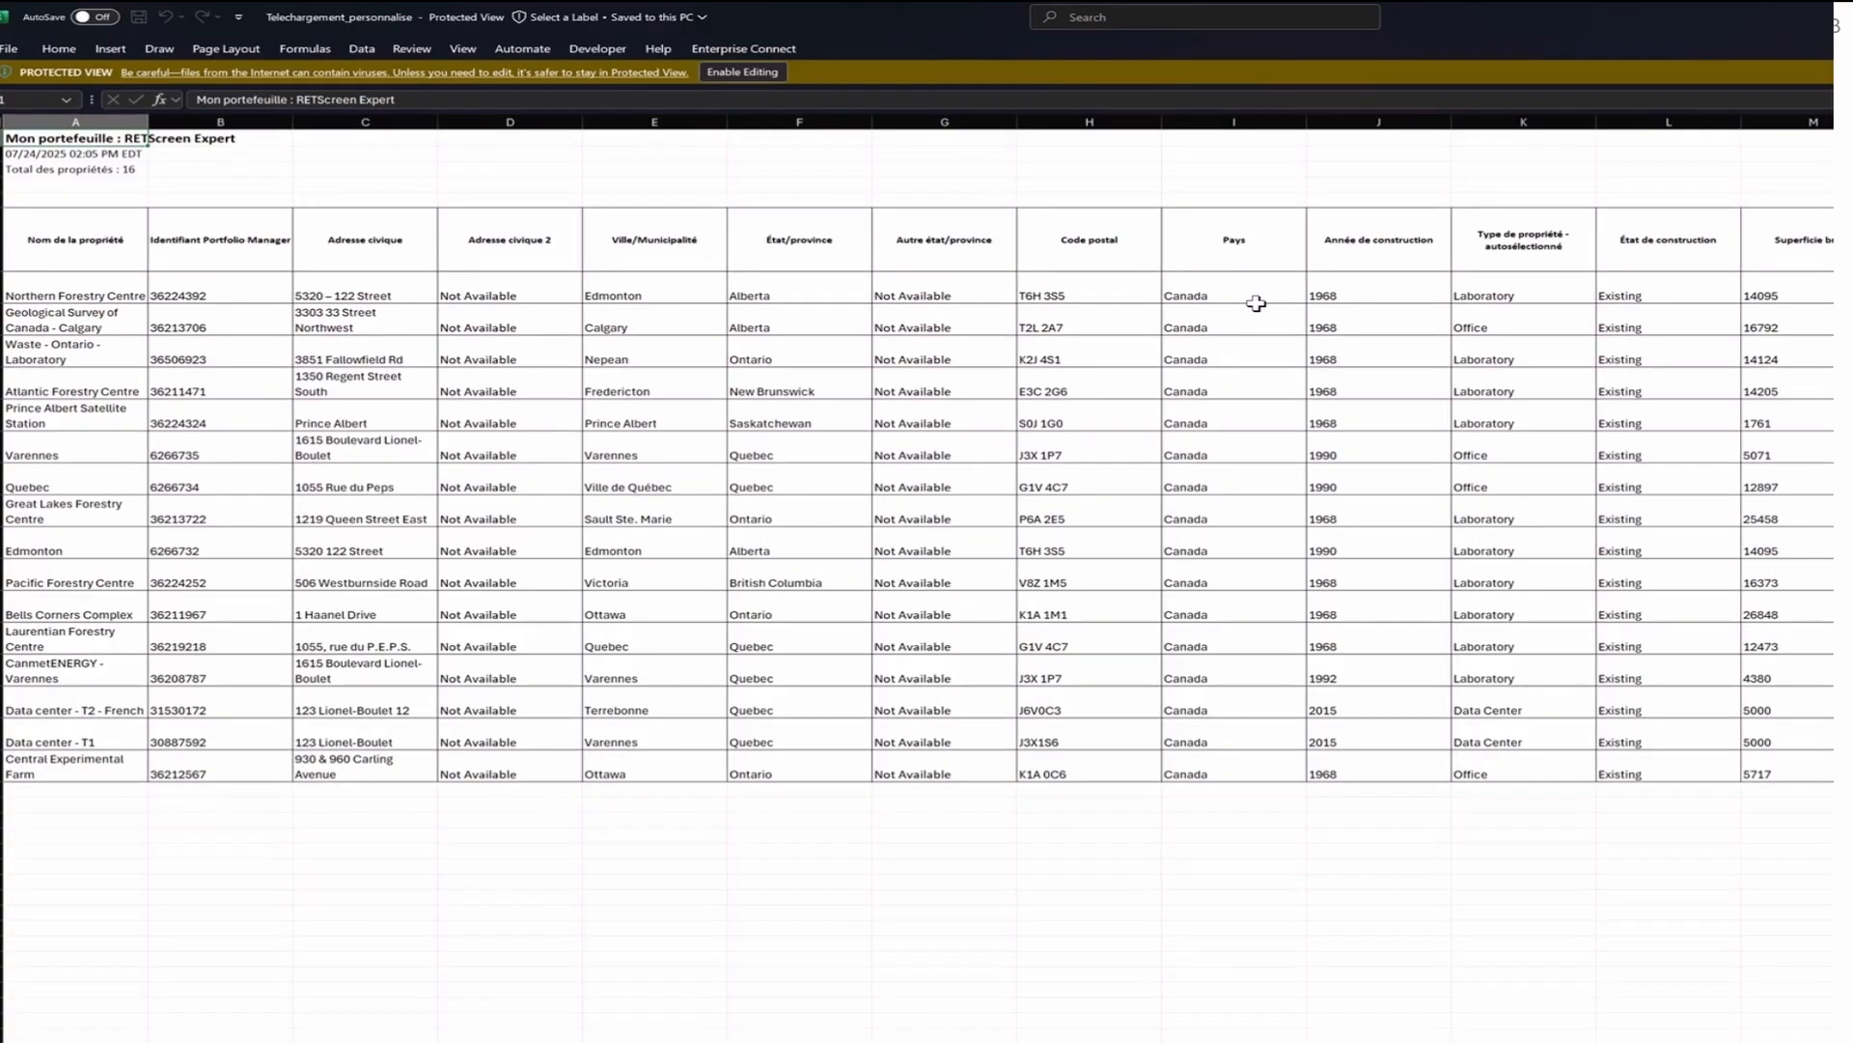
{"action": "left_click", "coordinate": [5, 295]}
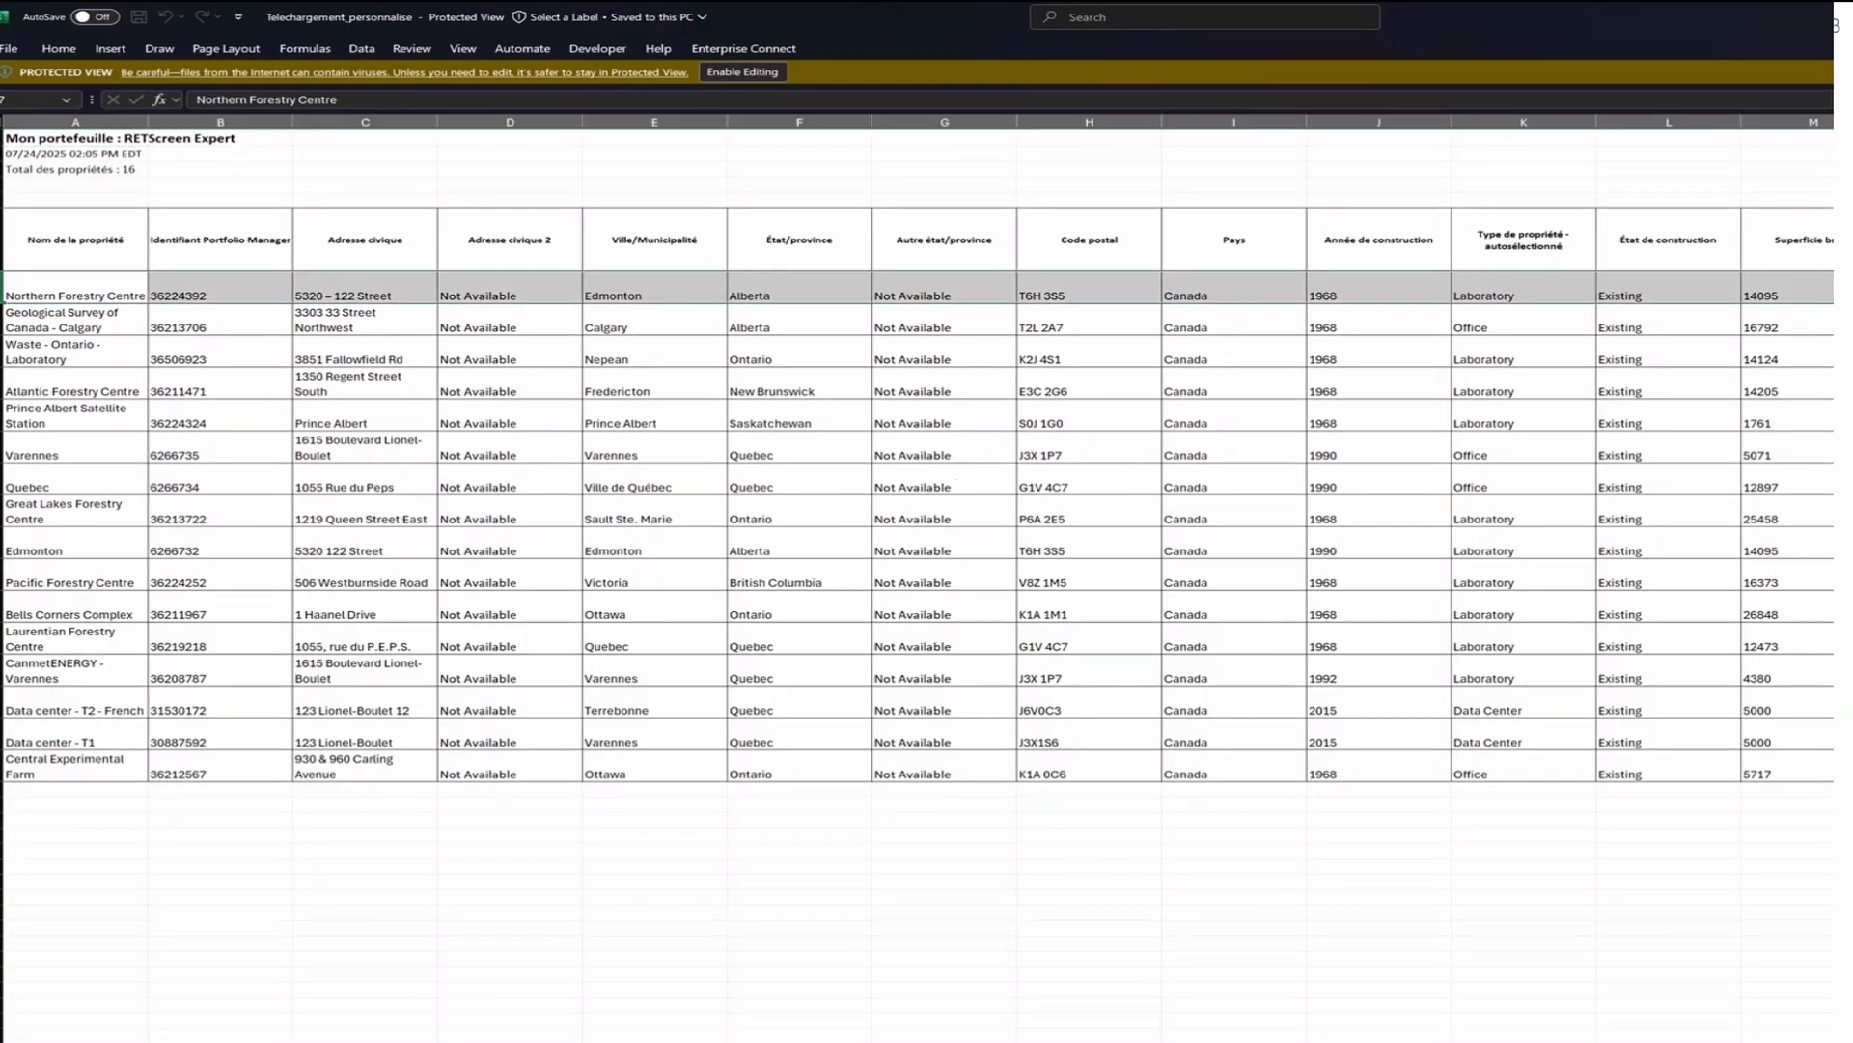
{"action": "key", "text": "alt+Tab"}
{"action": "left_click", "coordinate": [804, 652]}
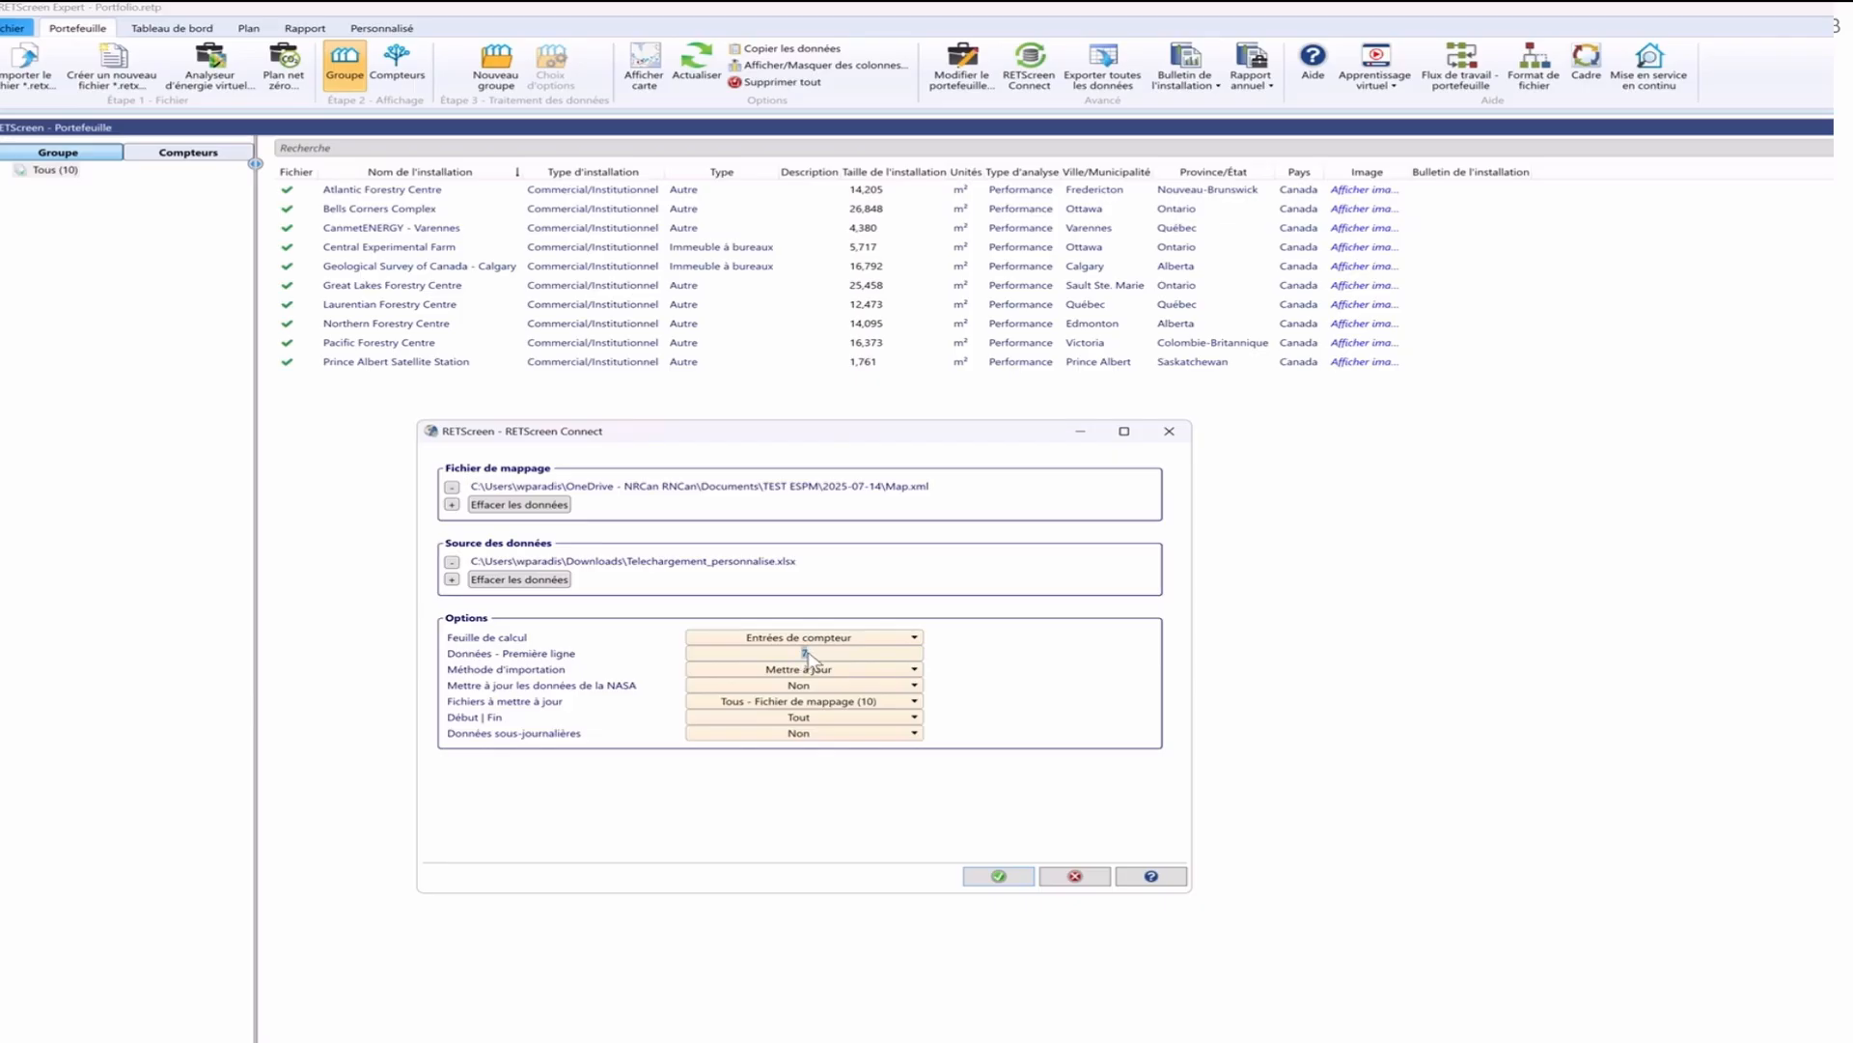
{"action": "left_click", "coordinate": [1131, 651]}
Choose Mettre à jour as the RETScreen Connect import method and Non for updating the NASA data
{"action": "left_click", "coordinate": [898, 672]}
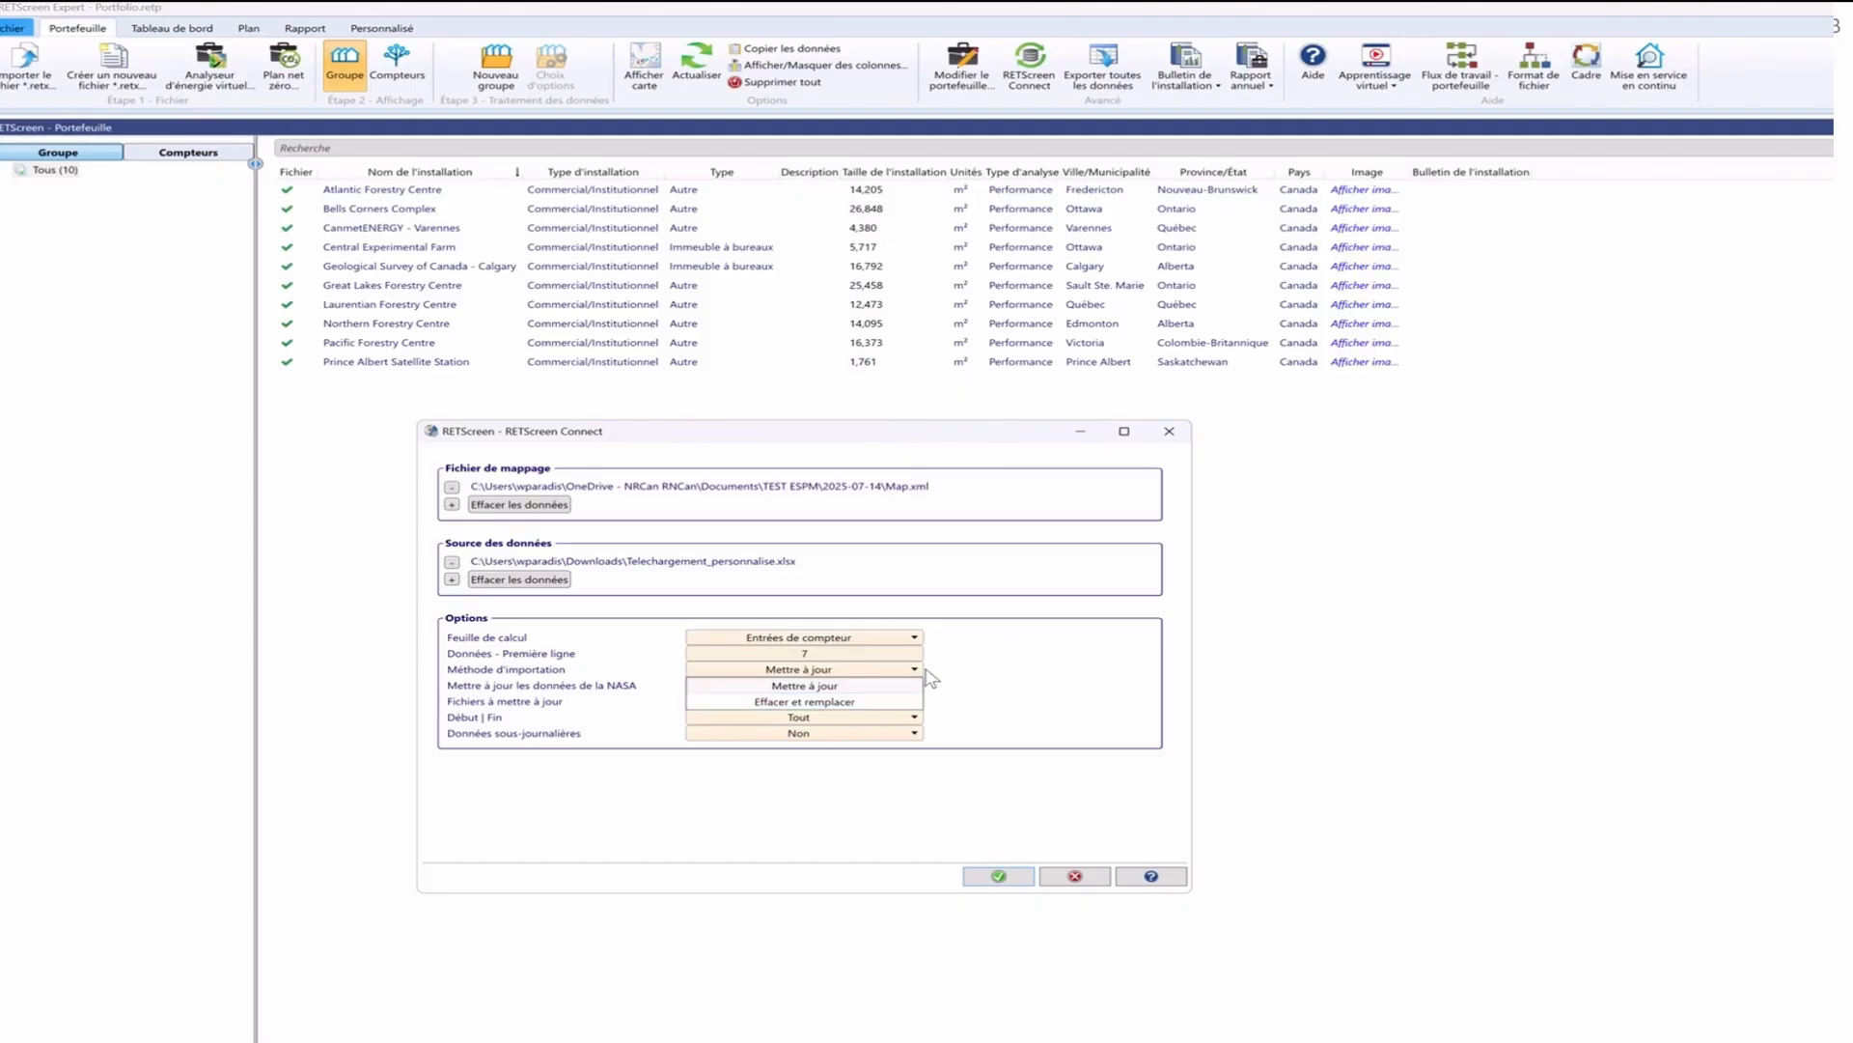
{"action": "left_click", "coordinate": [874, 686]}
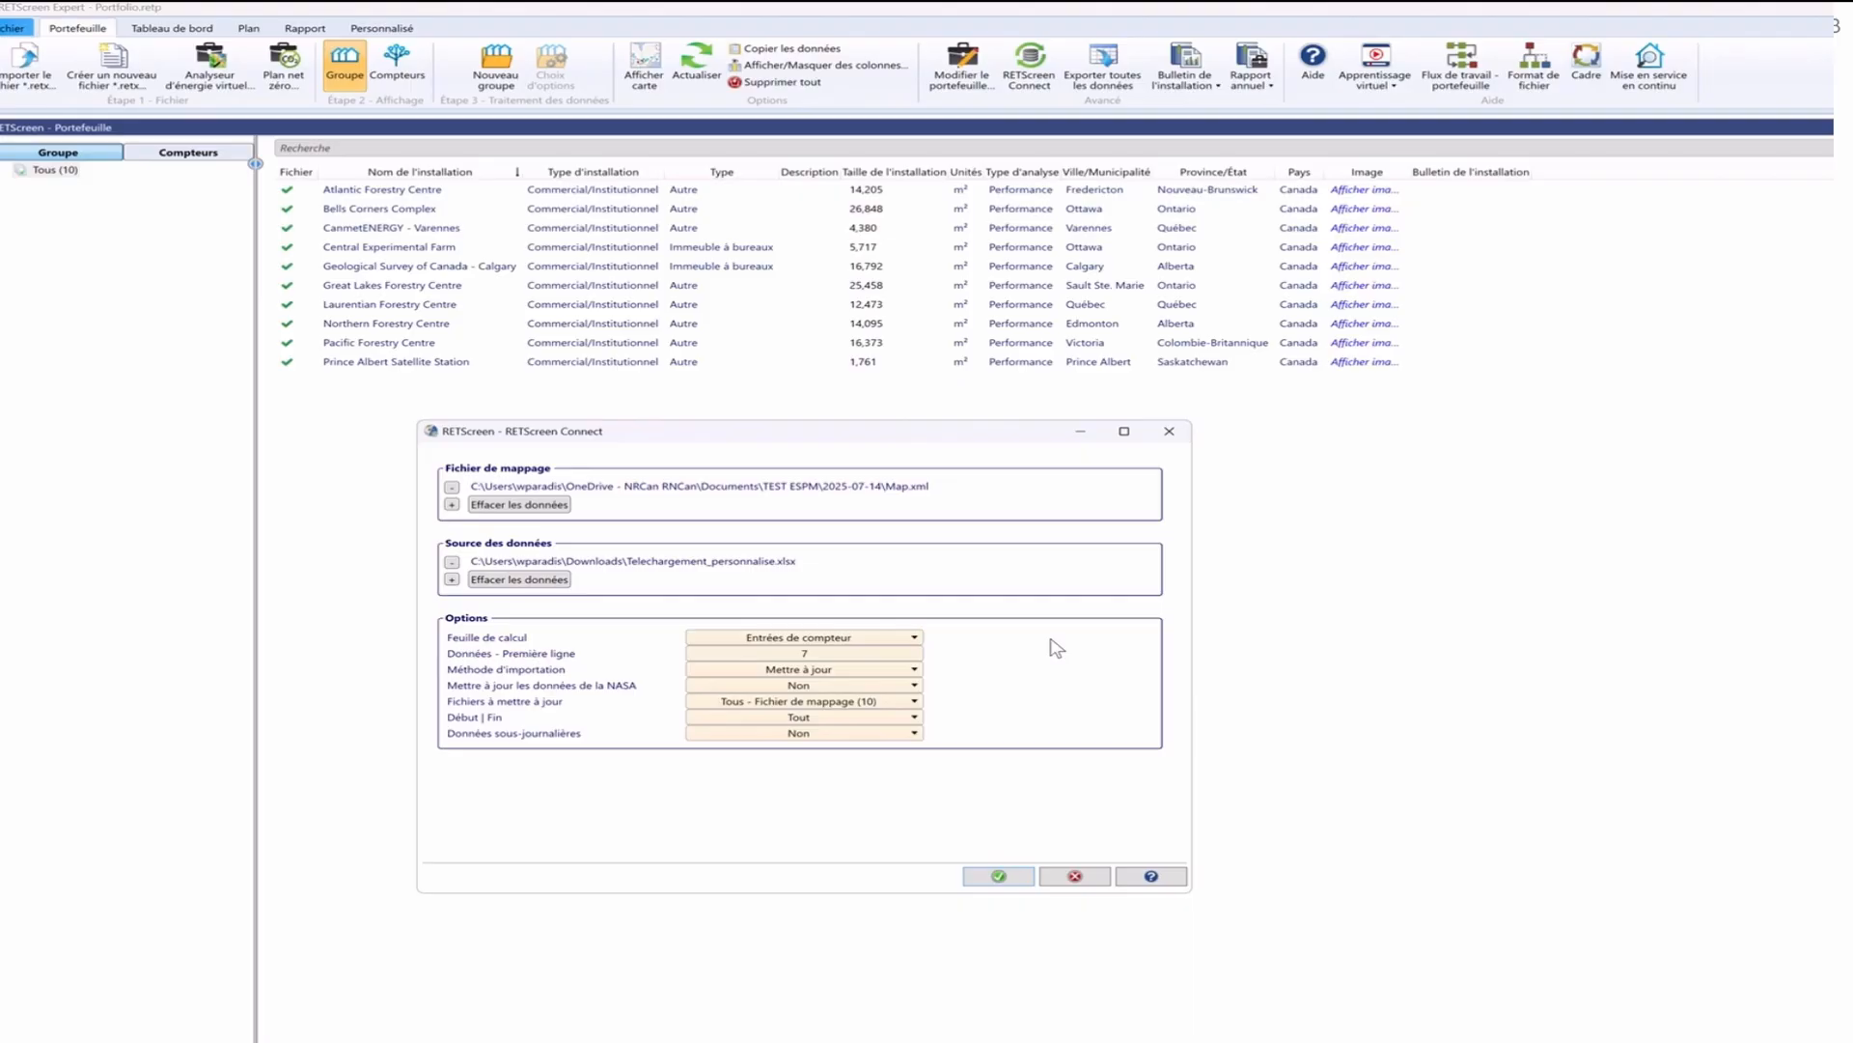
{"action": "left_click", "coordinate": [915, 686]}
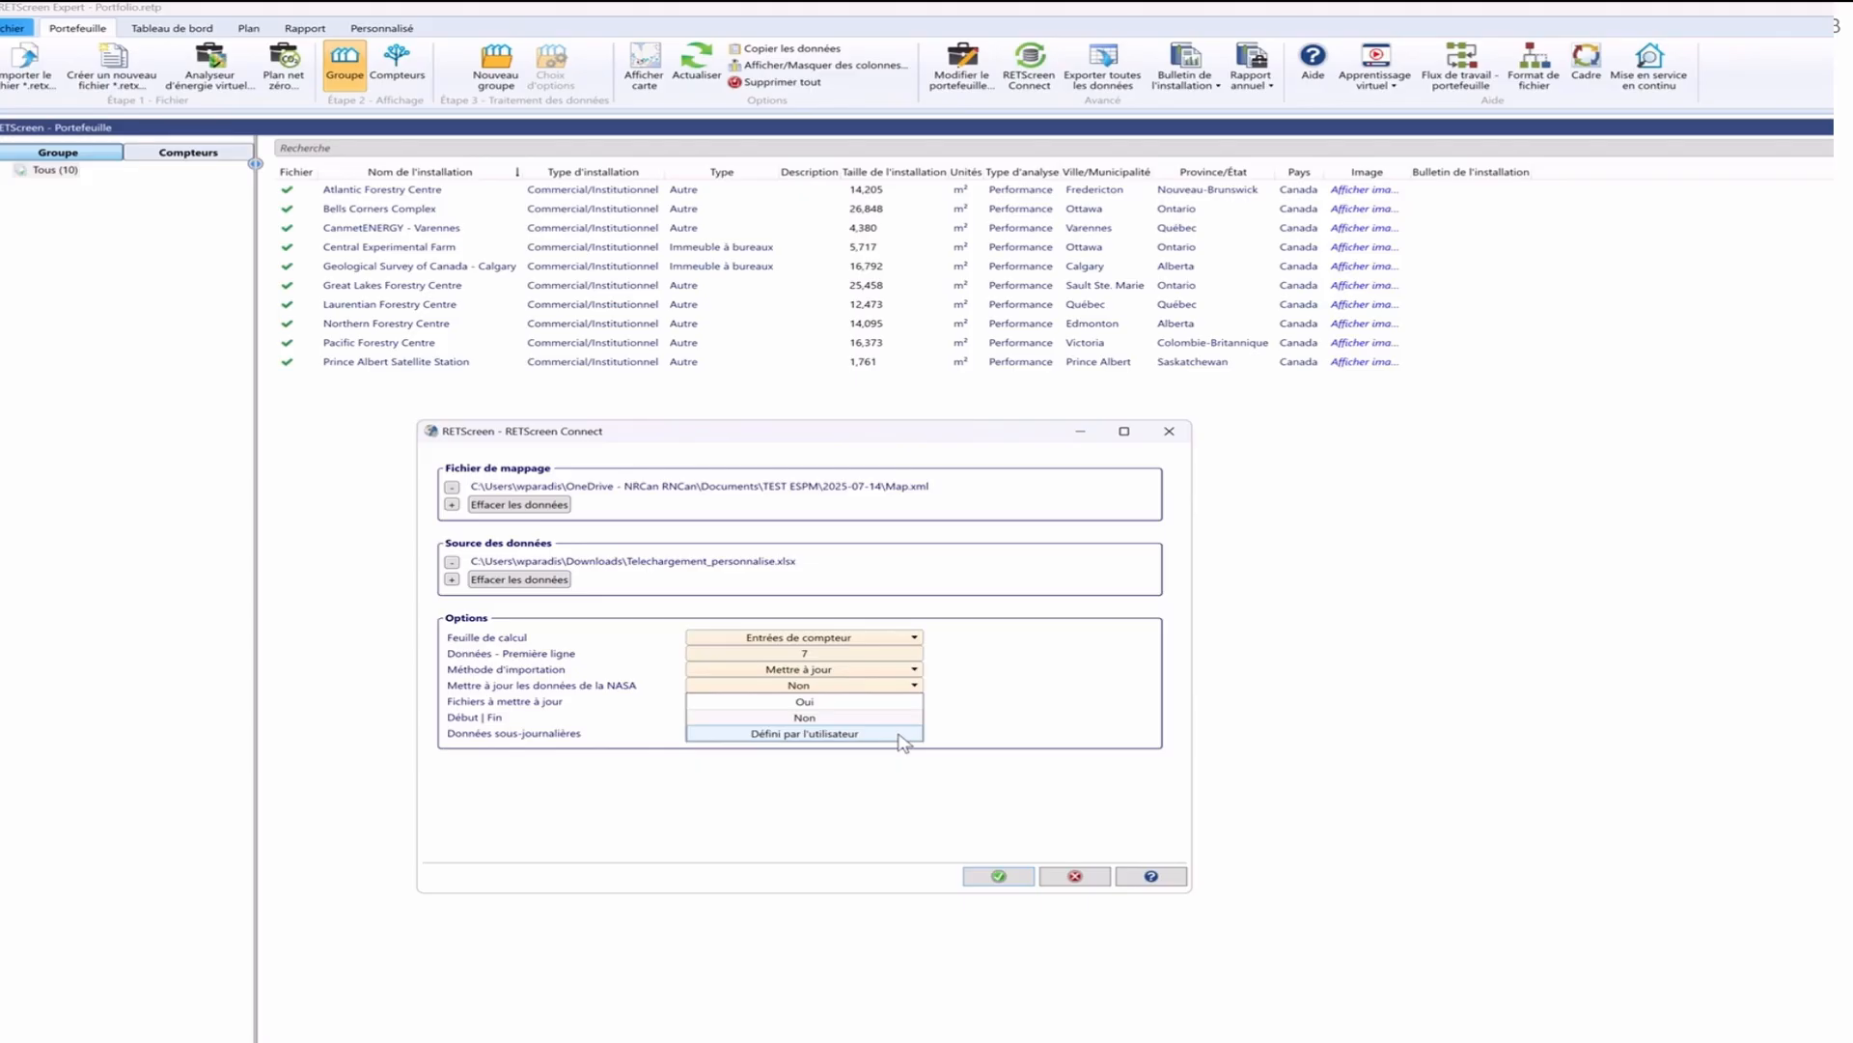
{"action": "left_click", "coordinate": [883, 718]}
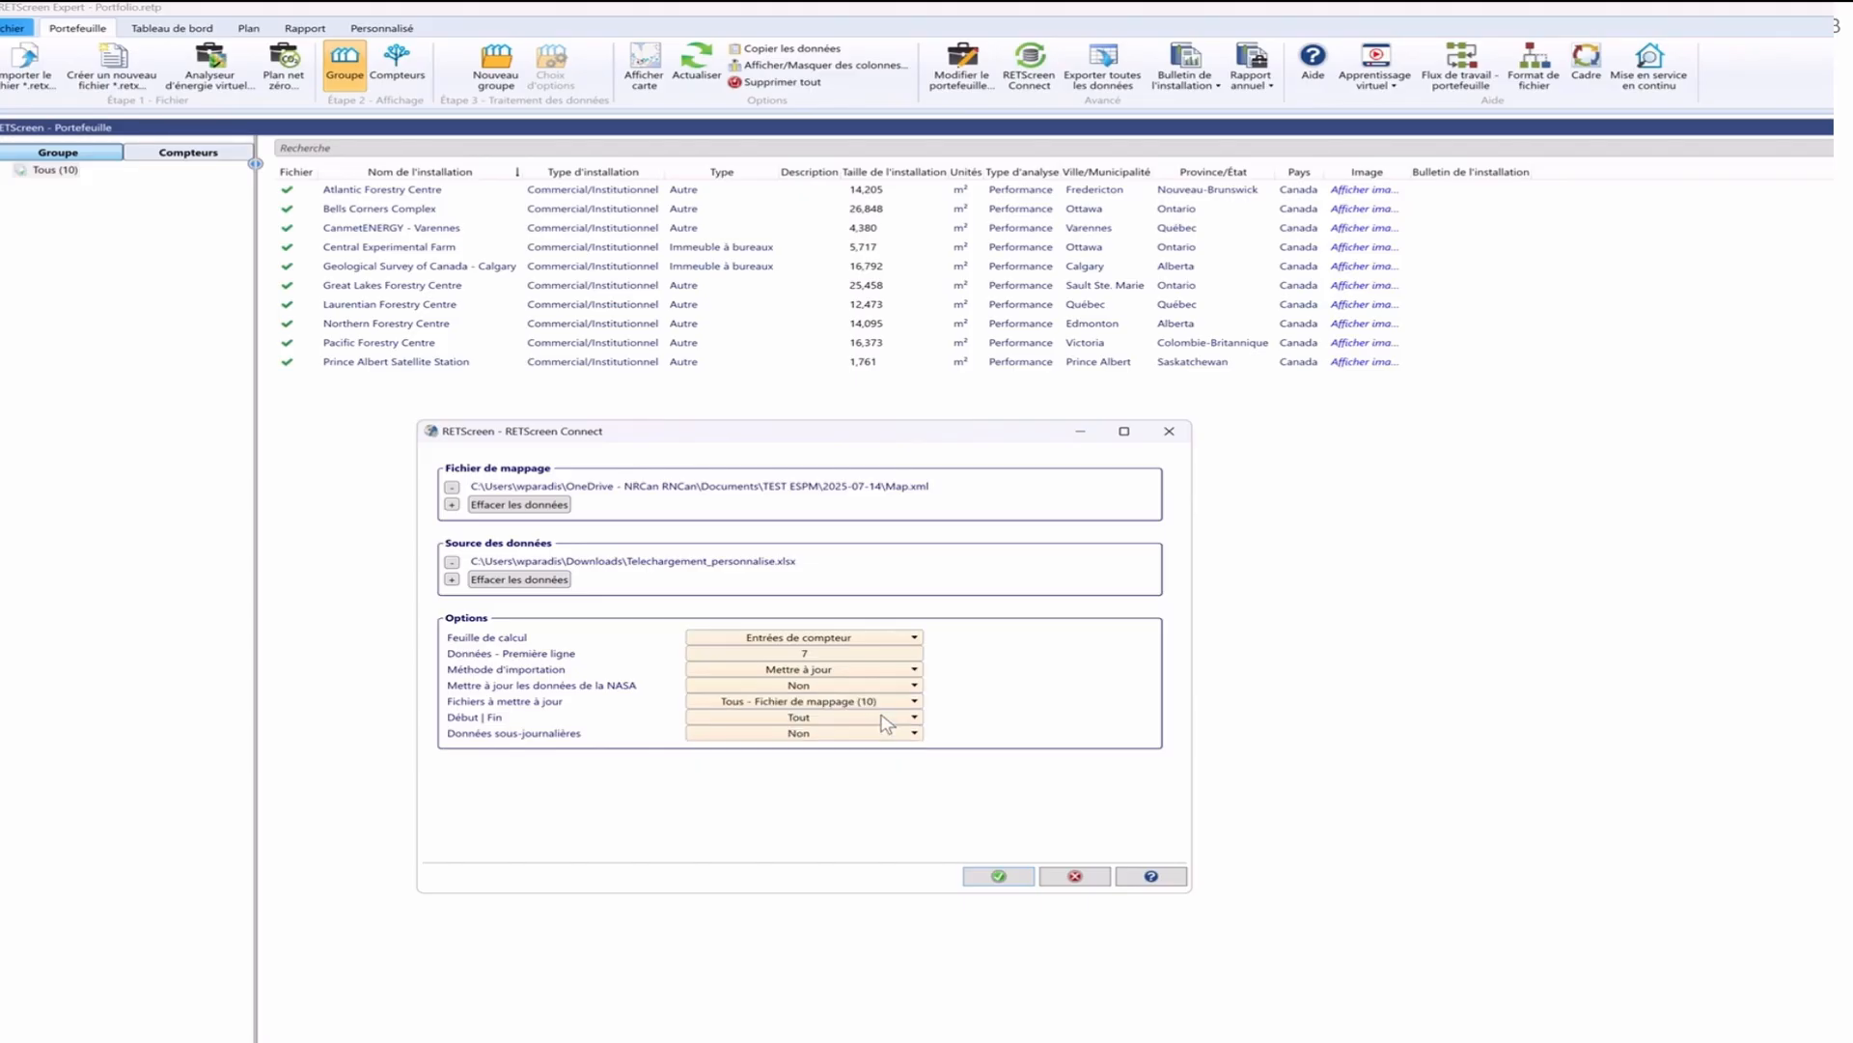
Set the files to update to Défini par l'utilisateur, leaving all facility files selected
{"action": "left_click", "coordinate": [895, 699]}
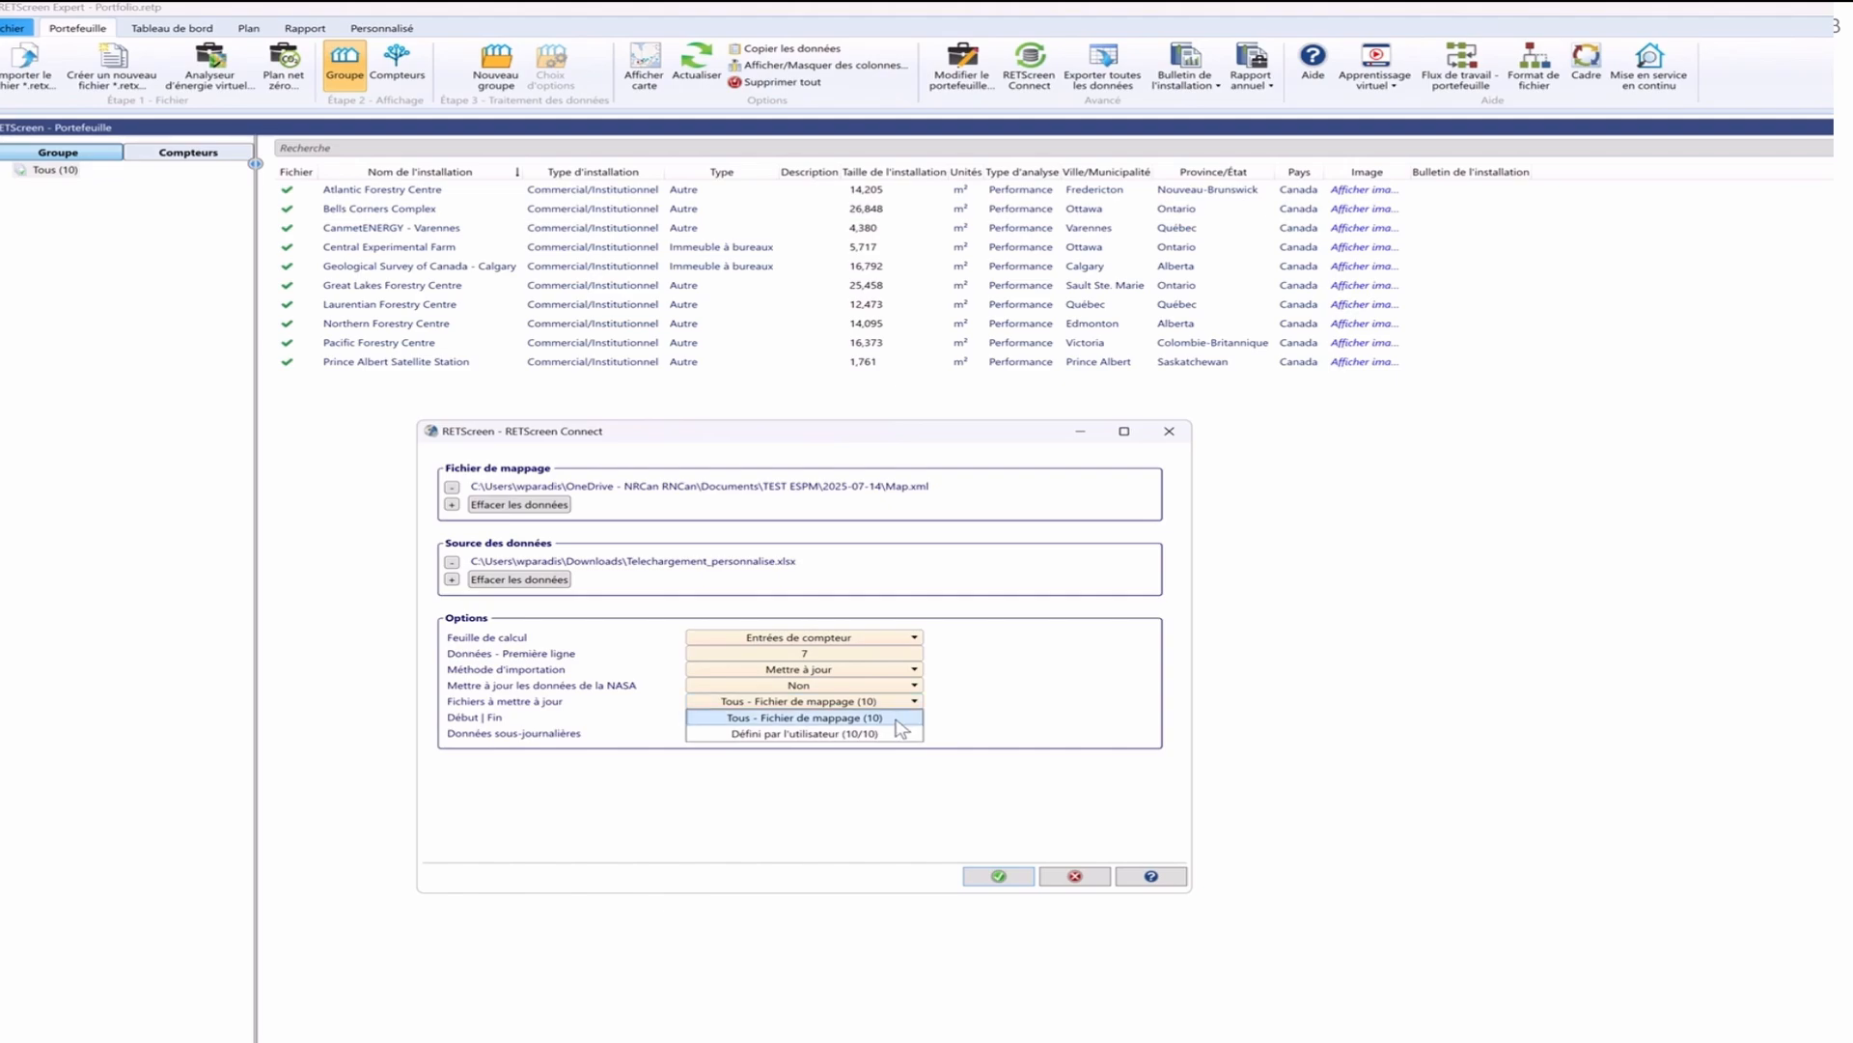
{"action": "left_click", "coordinate": [883, 733]}
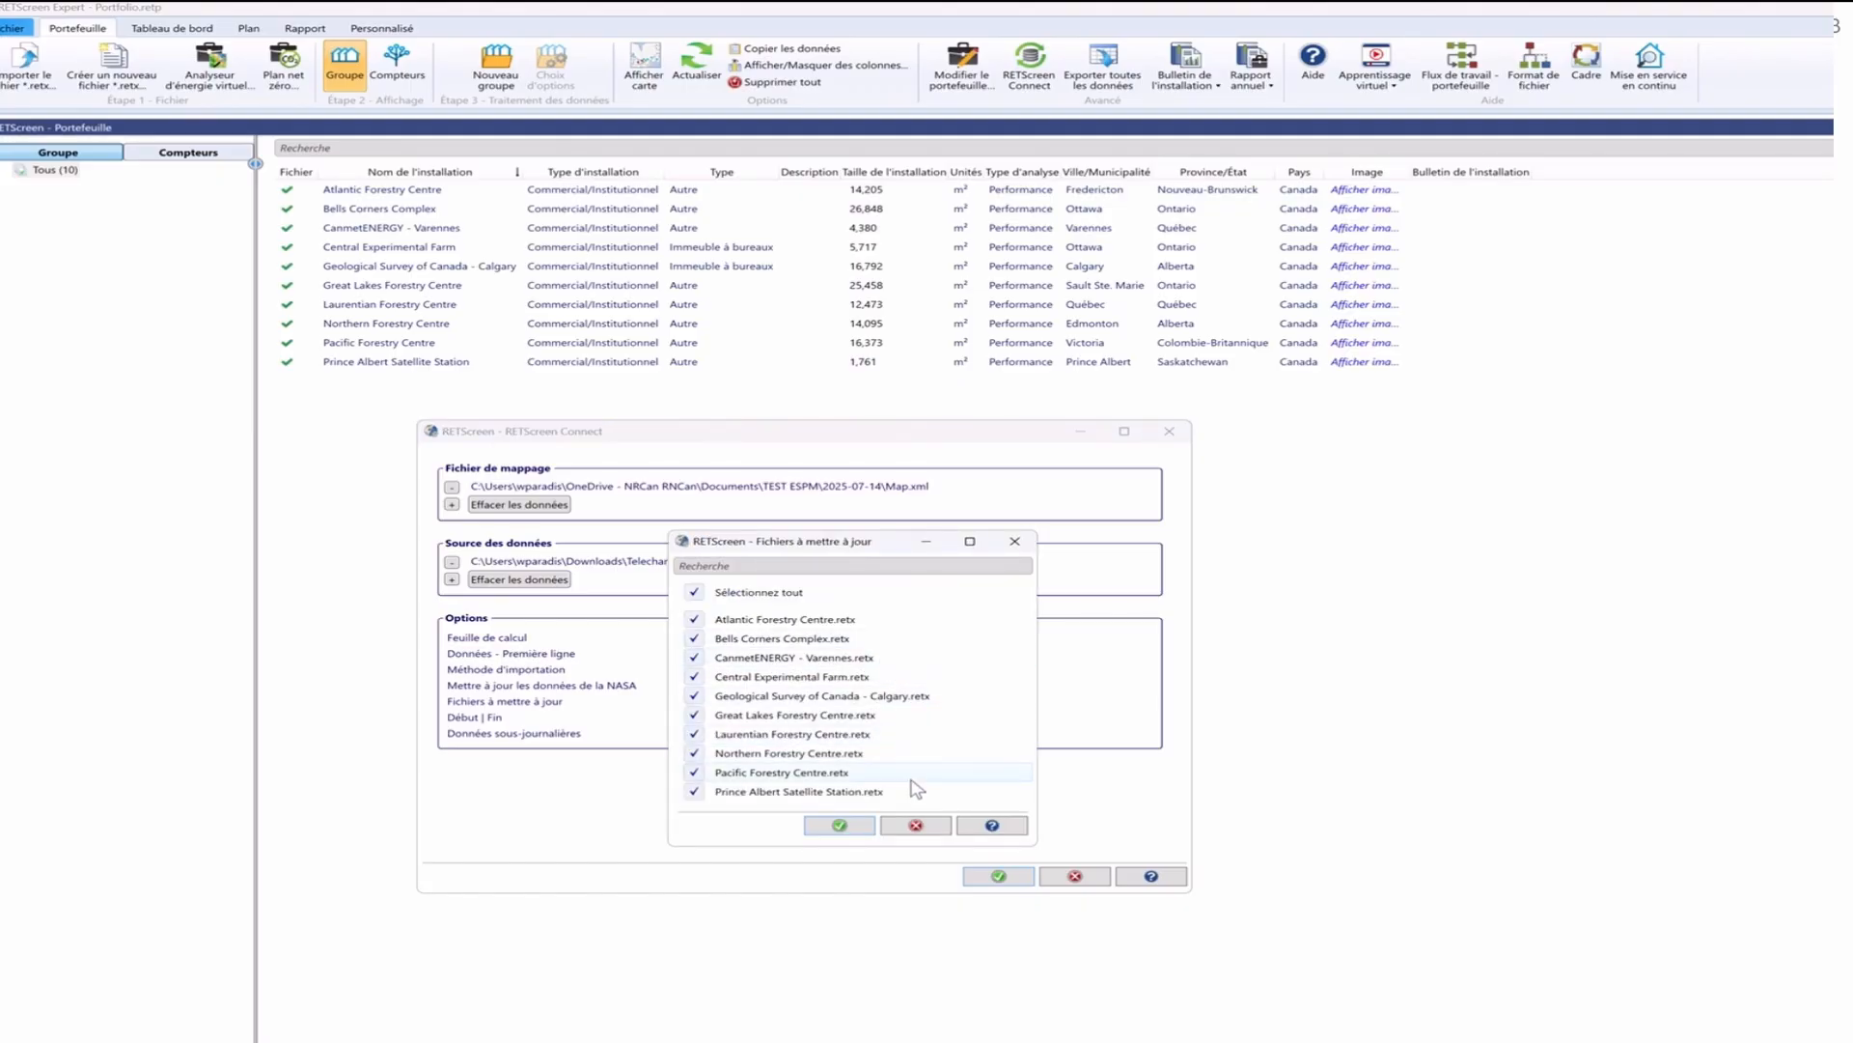
{"action": "left_click", "coordinate": [916, 824]}
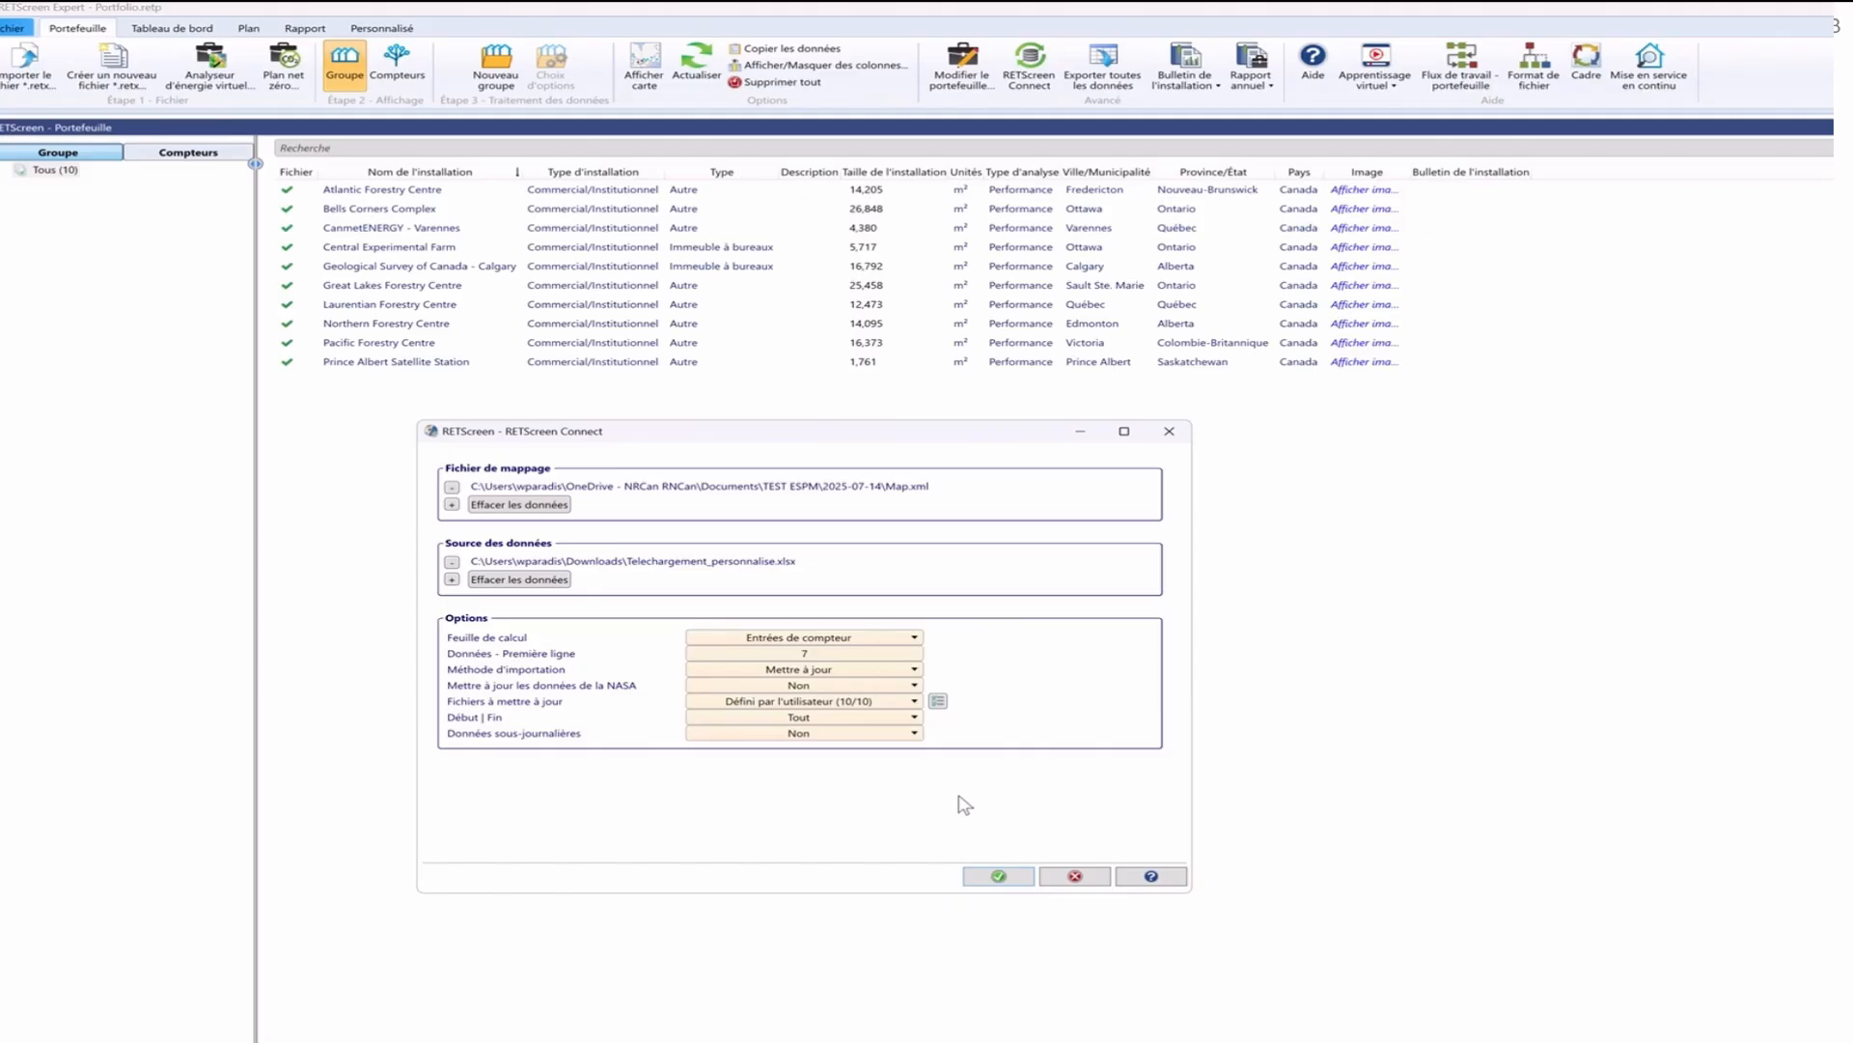
Leave the Début | Fin period at Tout and run the RETScreen Connect update
{"action": "left_click", "coordinate": [913, 718]}
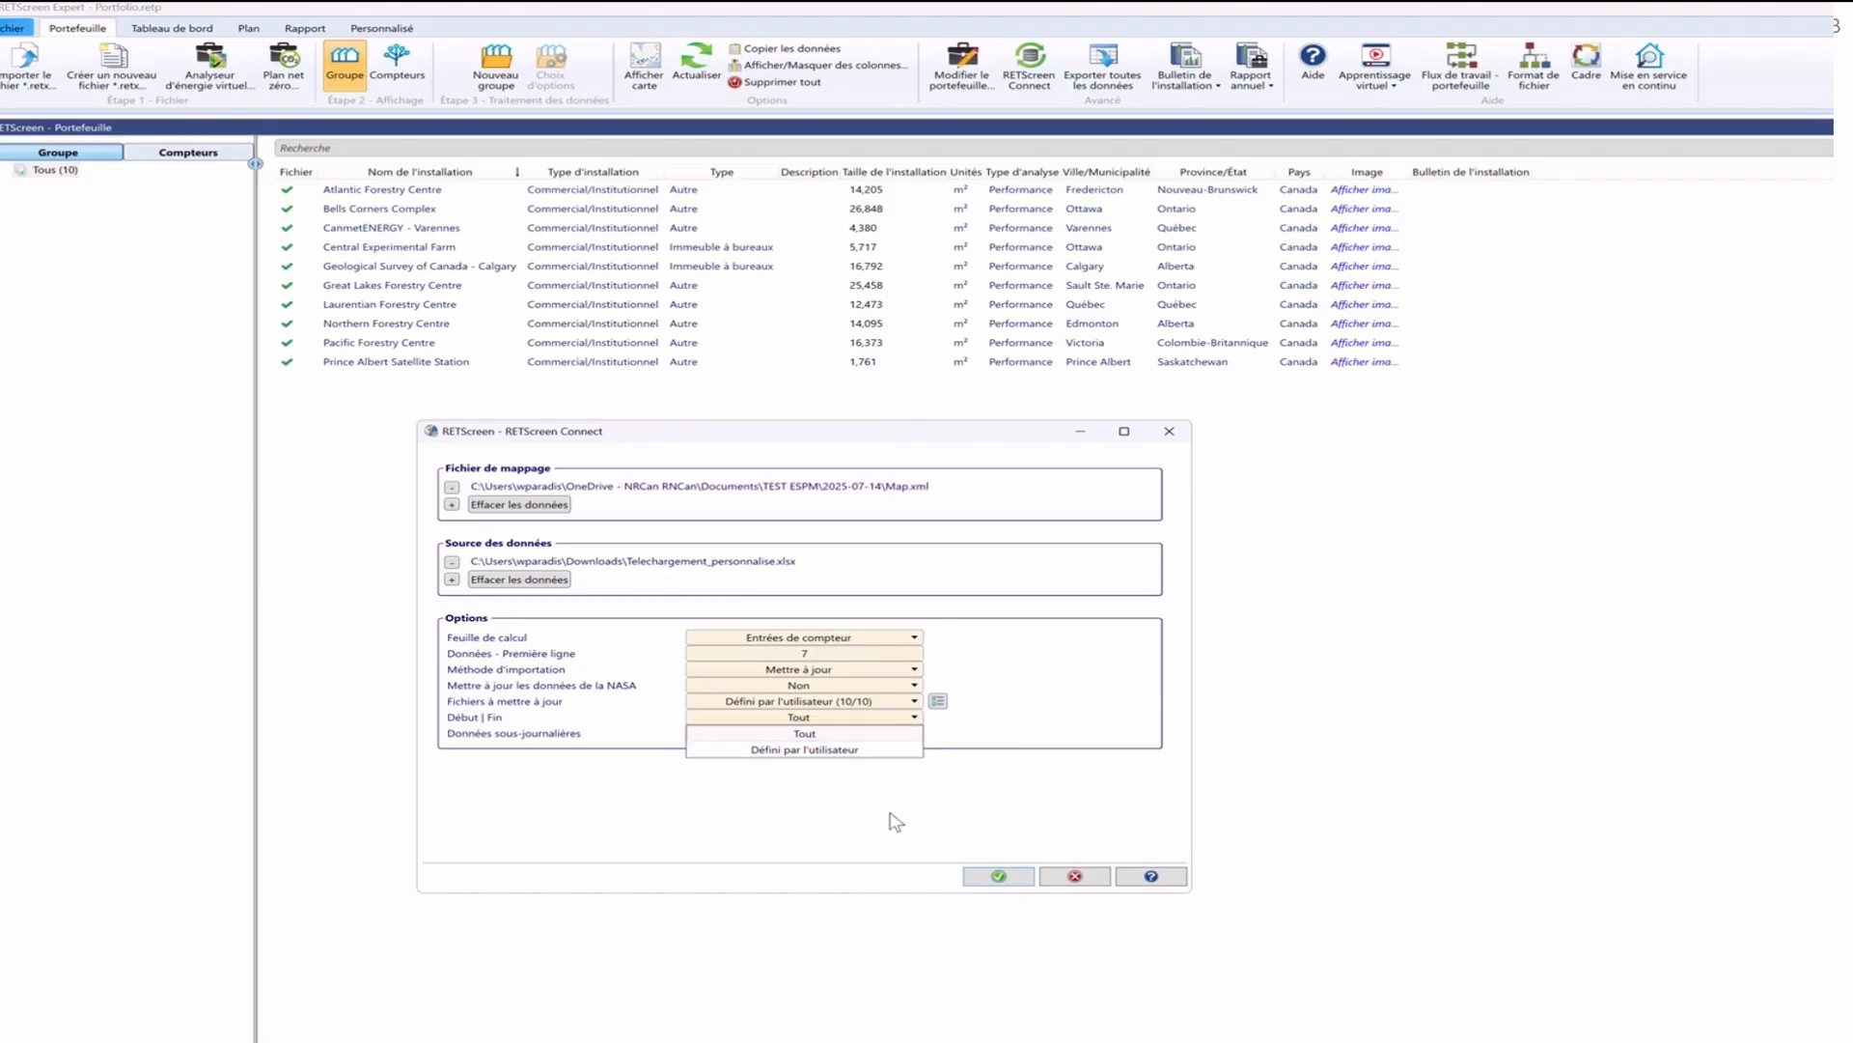
{"action": "left_click", "coordinate": [874, 782]}
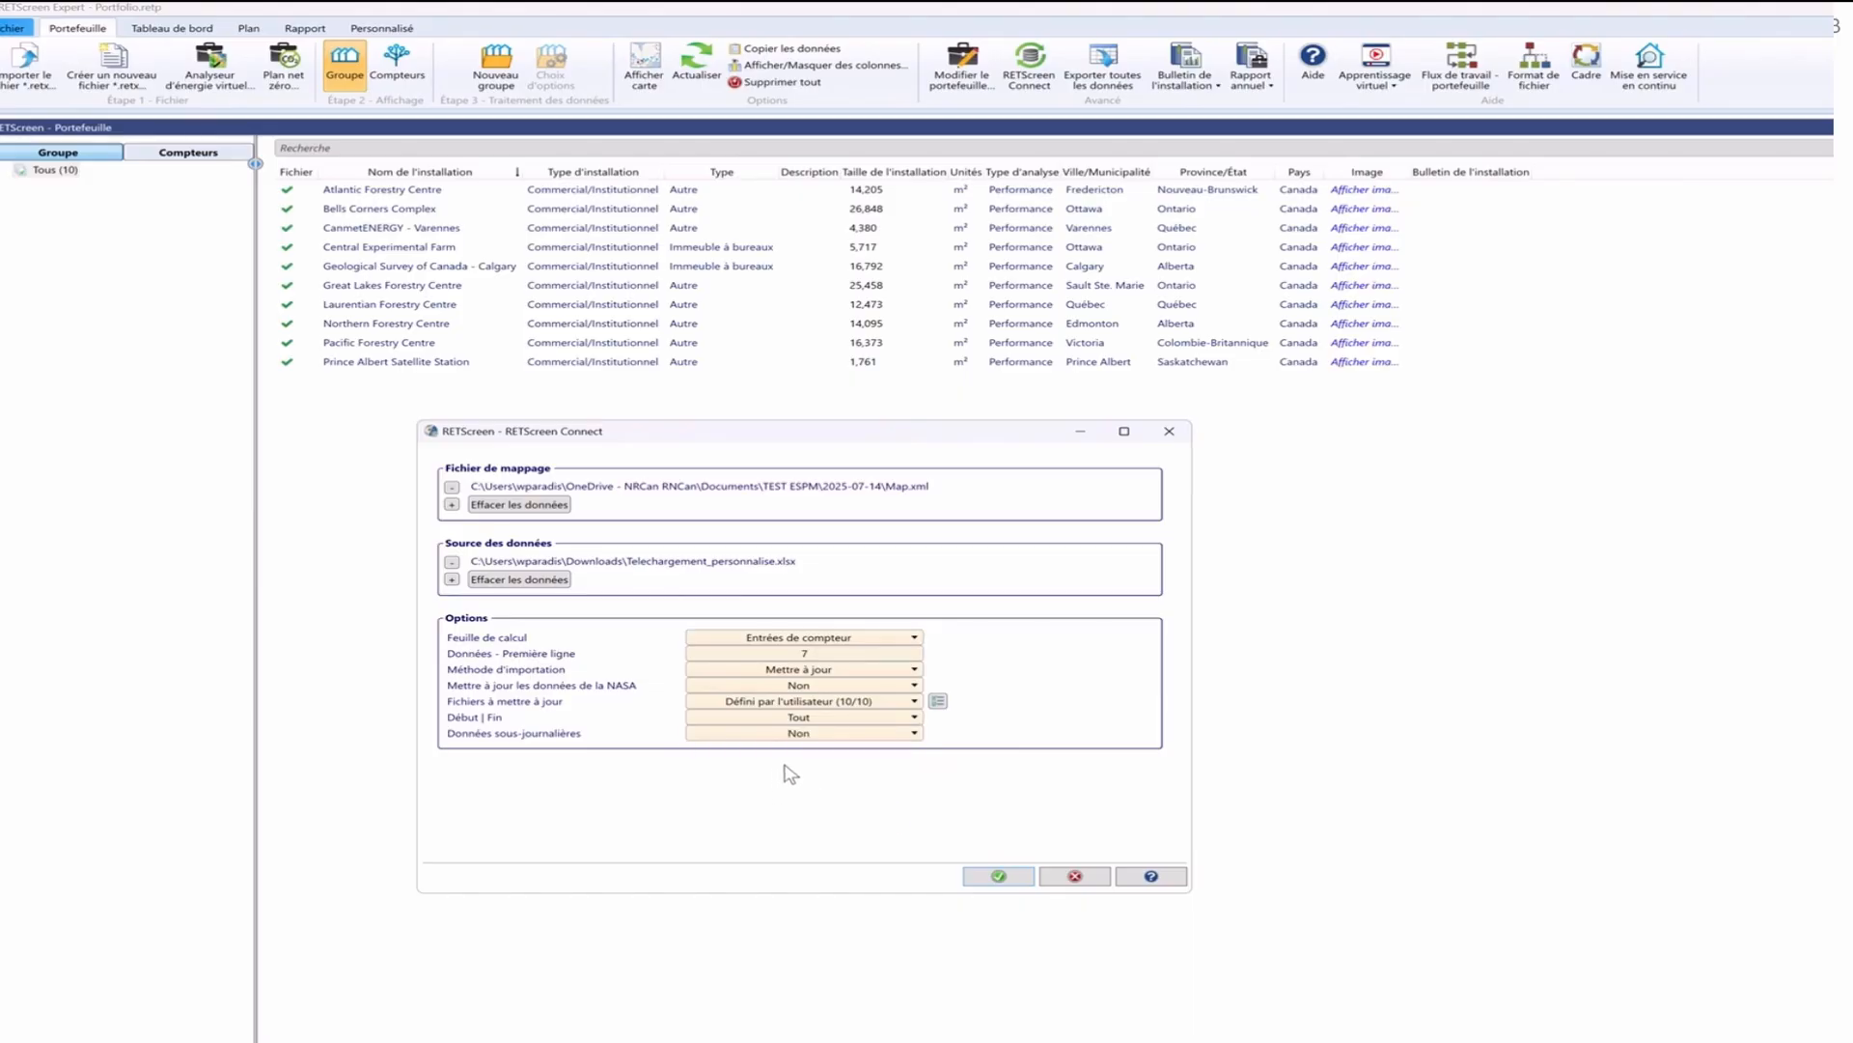
{"action": "left_click", "coordinate": [999, 876]}
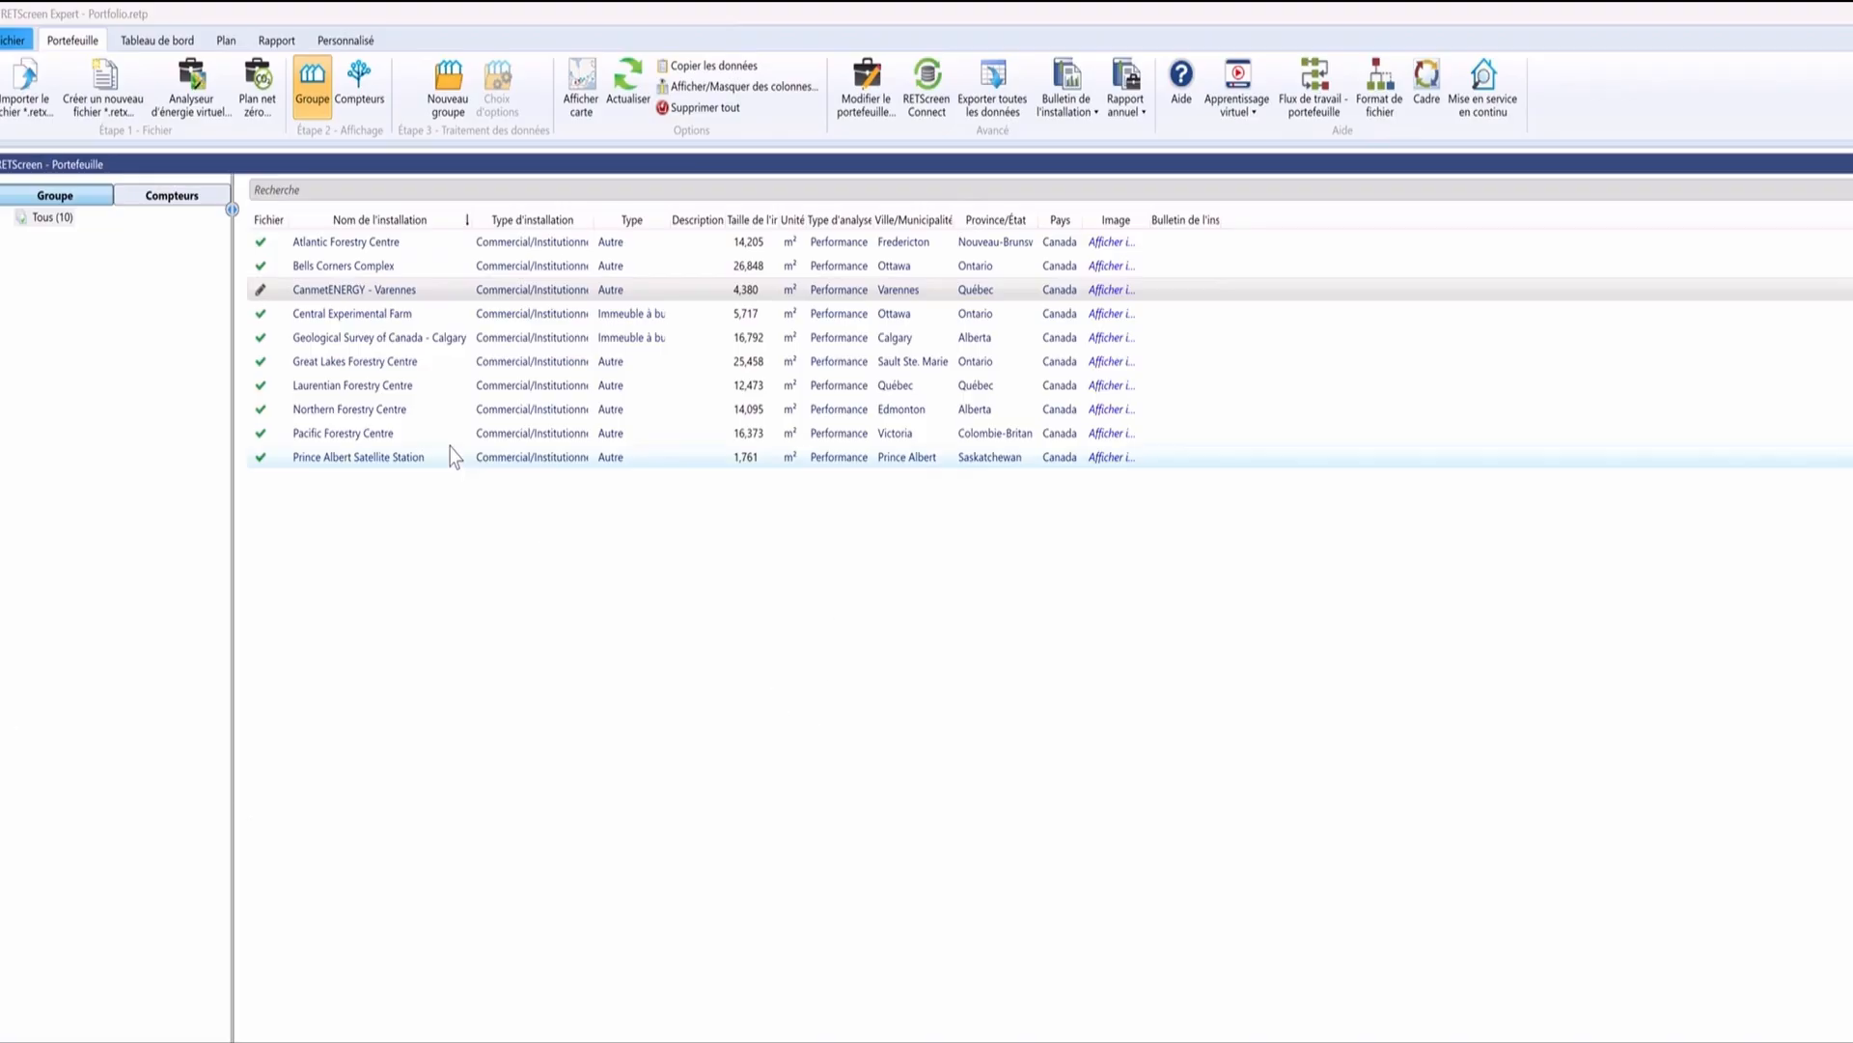
Open the CanmetENERGY - Varennes facility file and start an ENERGY STAR Portfolio Manager import for its electricity consumption data
{"action": "double_click", "coordinate": [394, 292]}
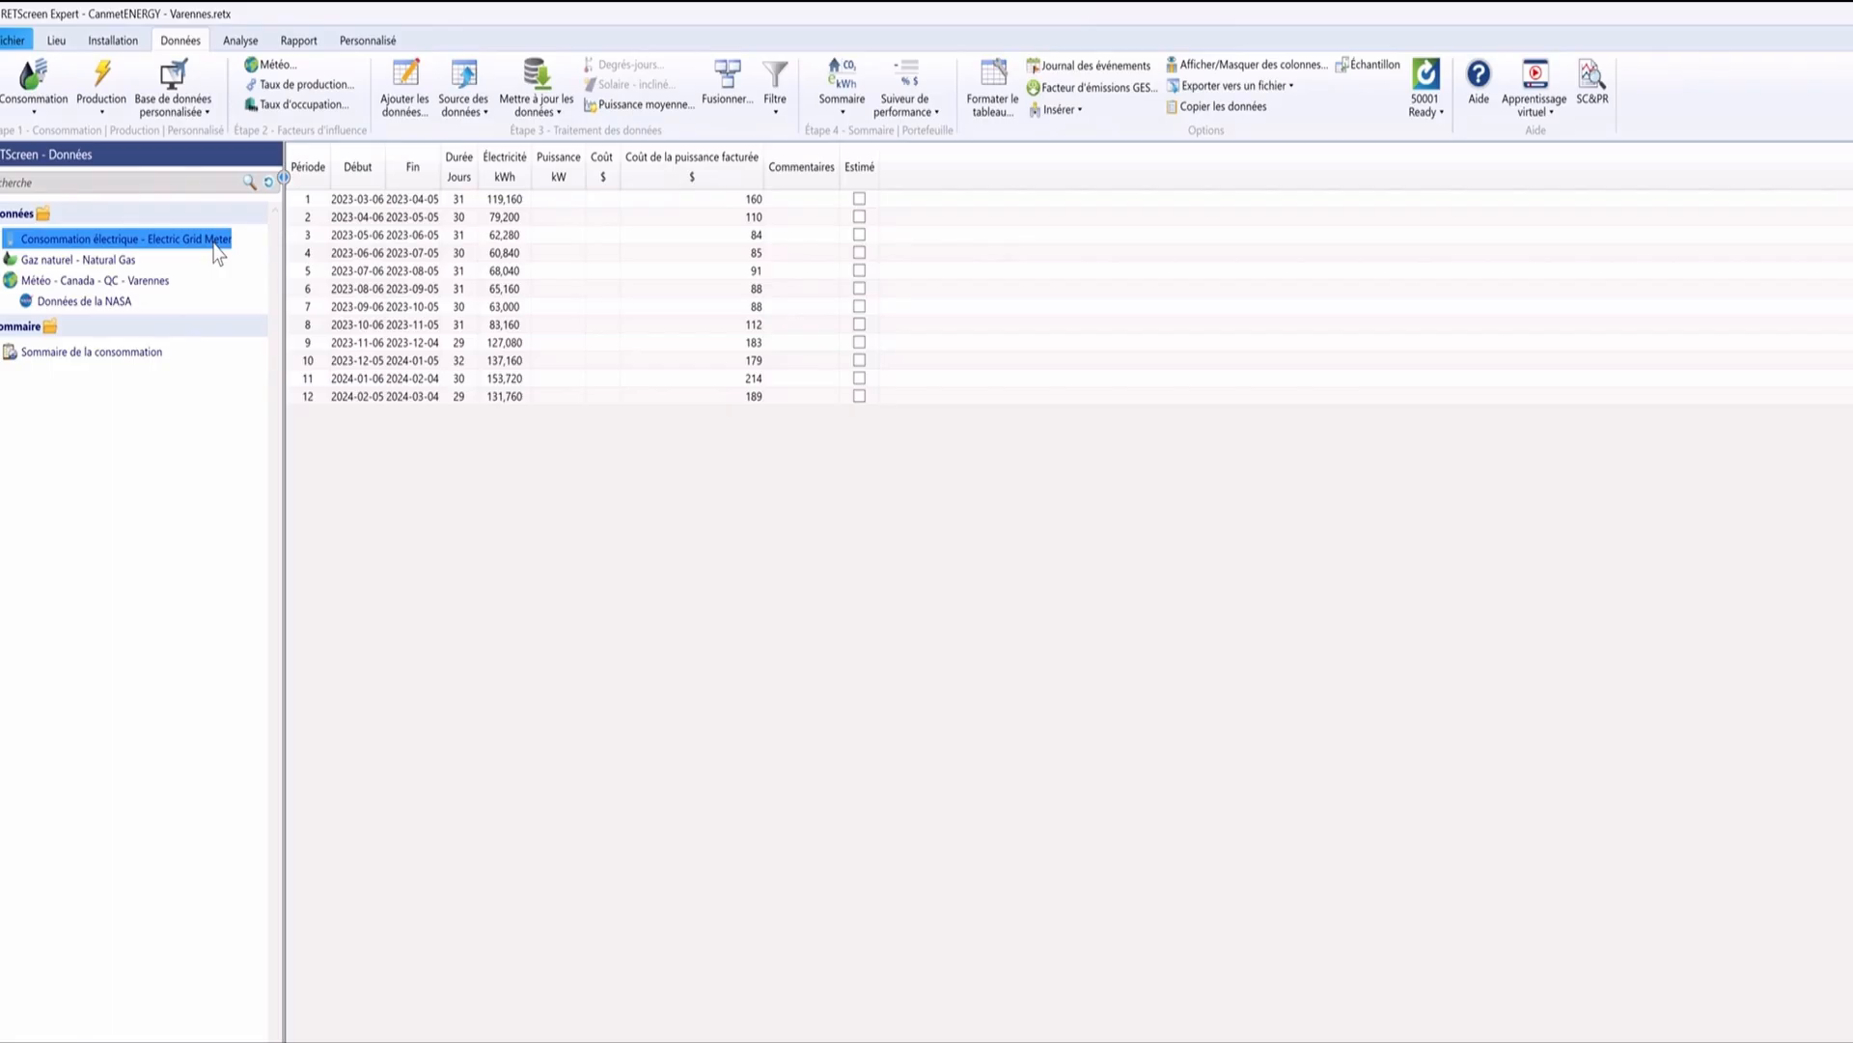
{"action": "left_click", "coordinate": [457, 112]}
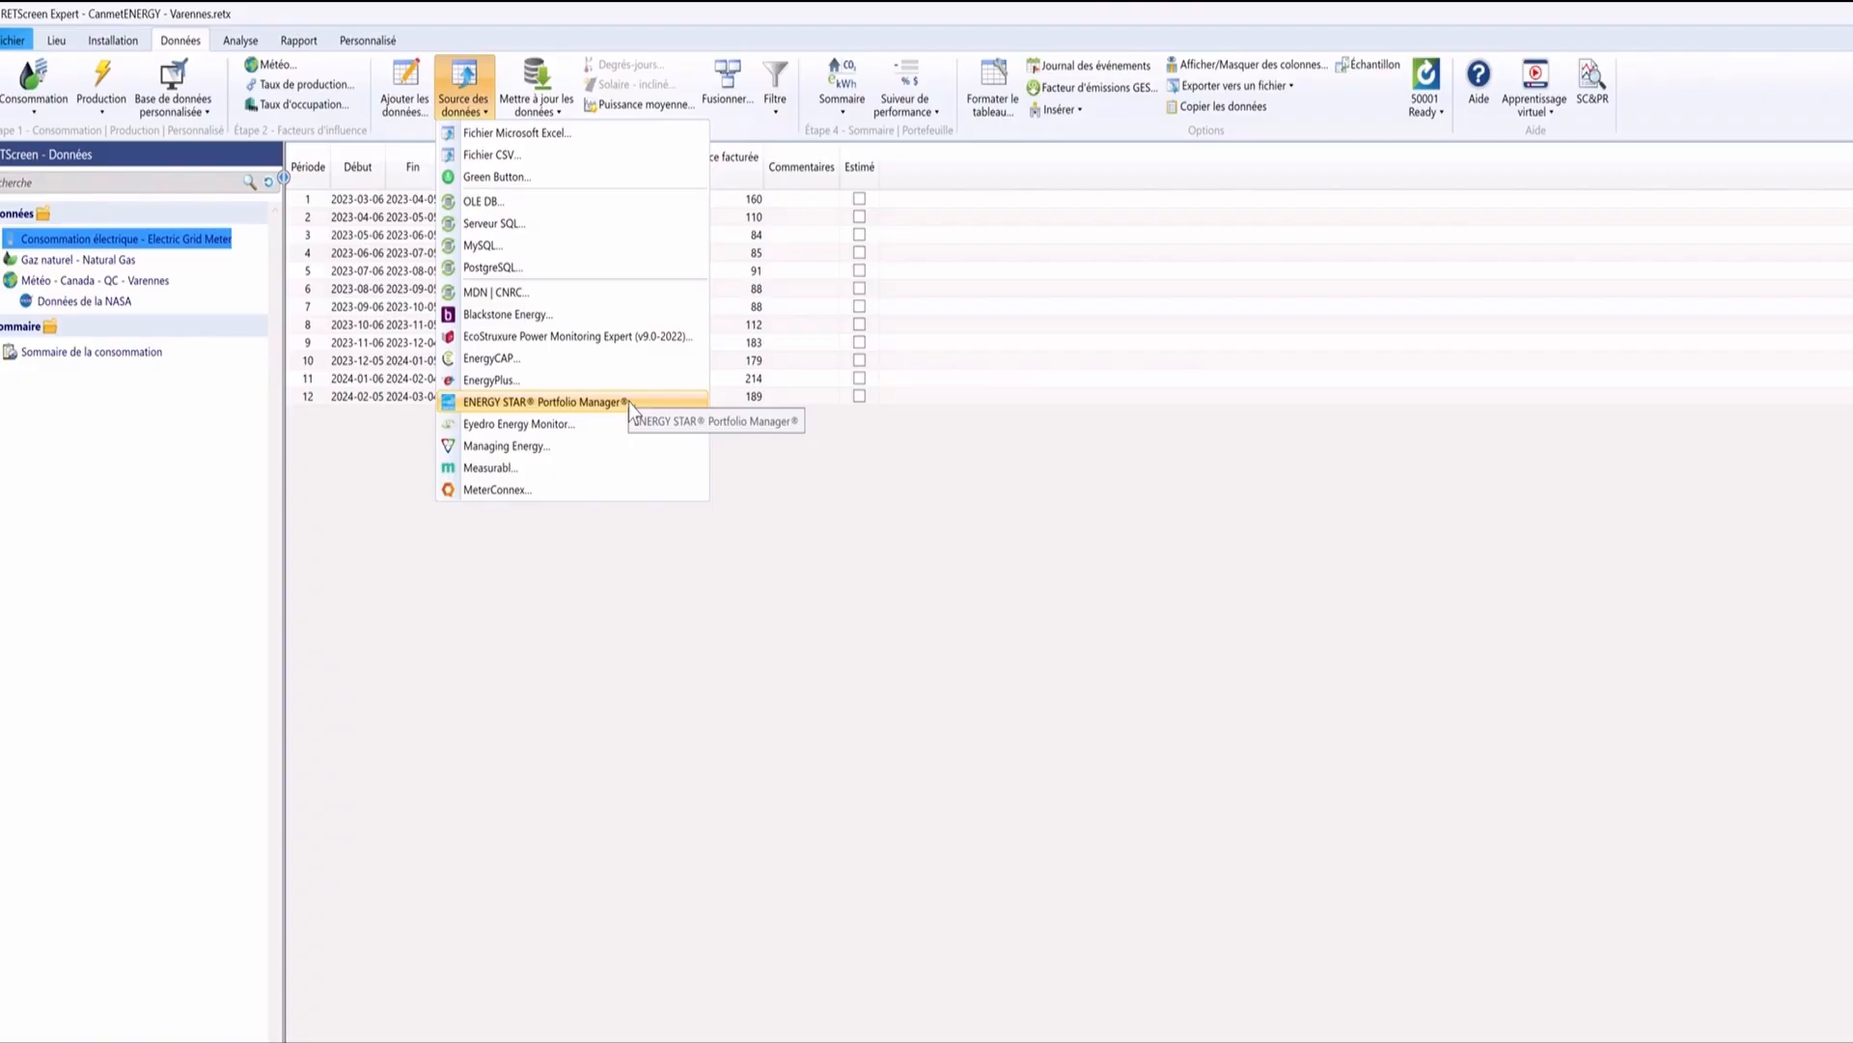
{"action": "left_click", "coordinate": [579, 402]}
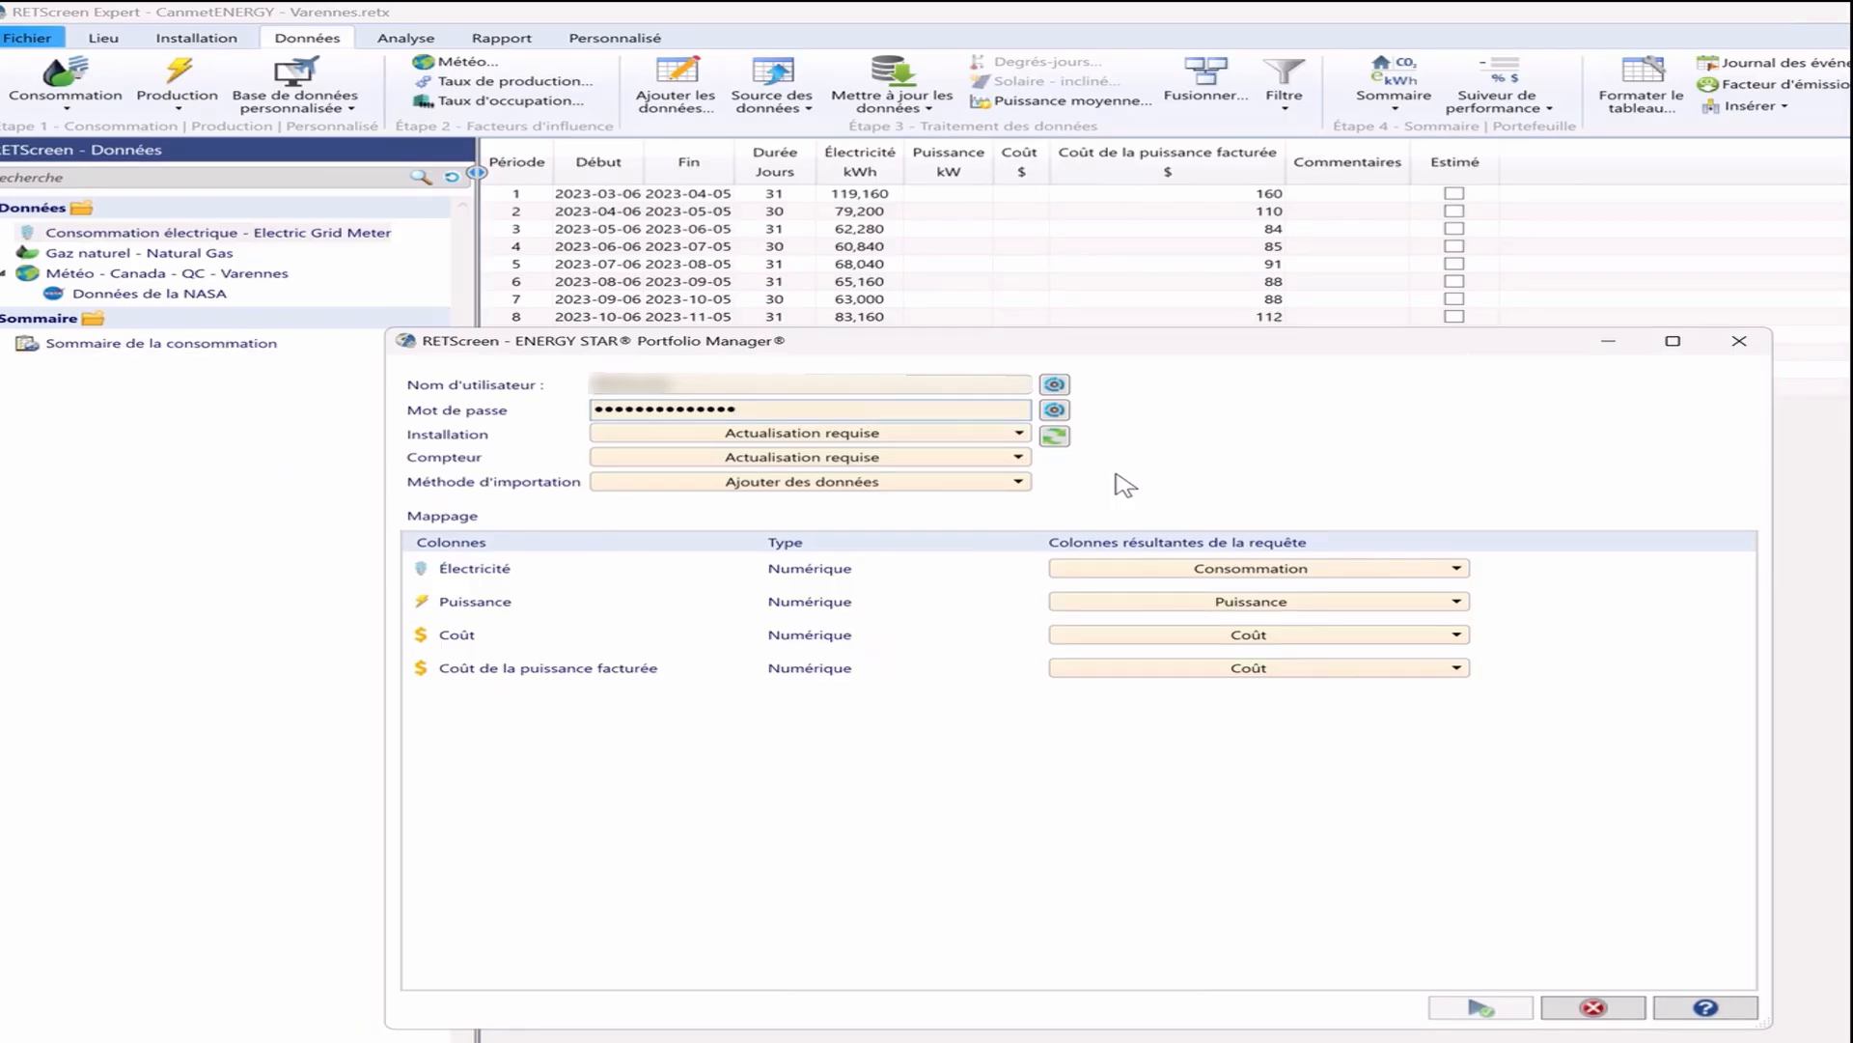
Refresh the Portfolio Manager account data and select the CanmetENERGY - Varennes installation with its Electric Grid Meter
{"action": "left_click", "coordinate": [1055, 436]}
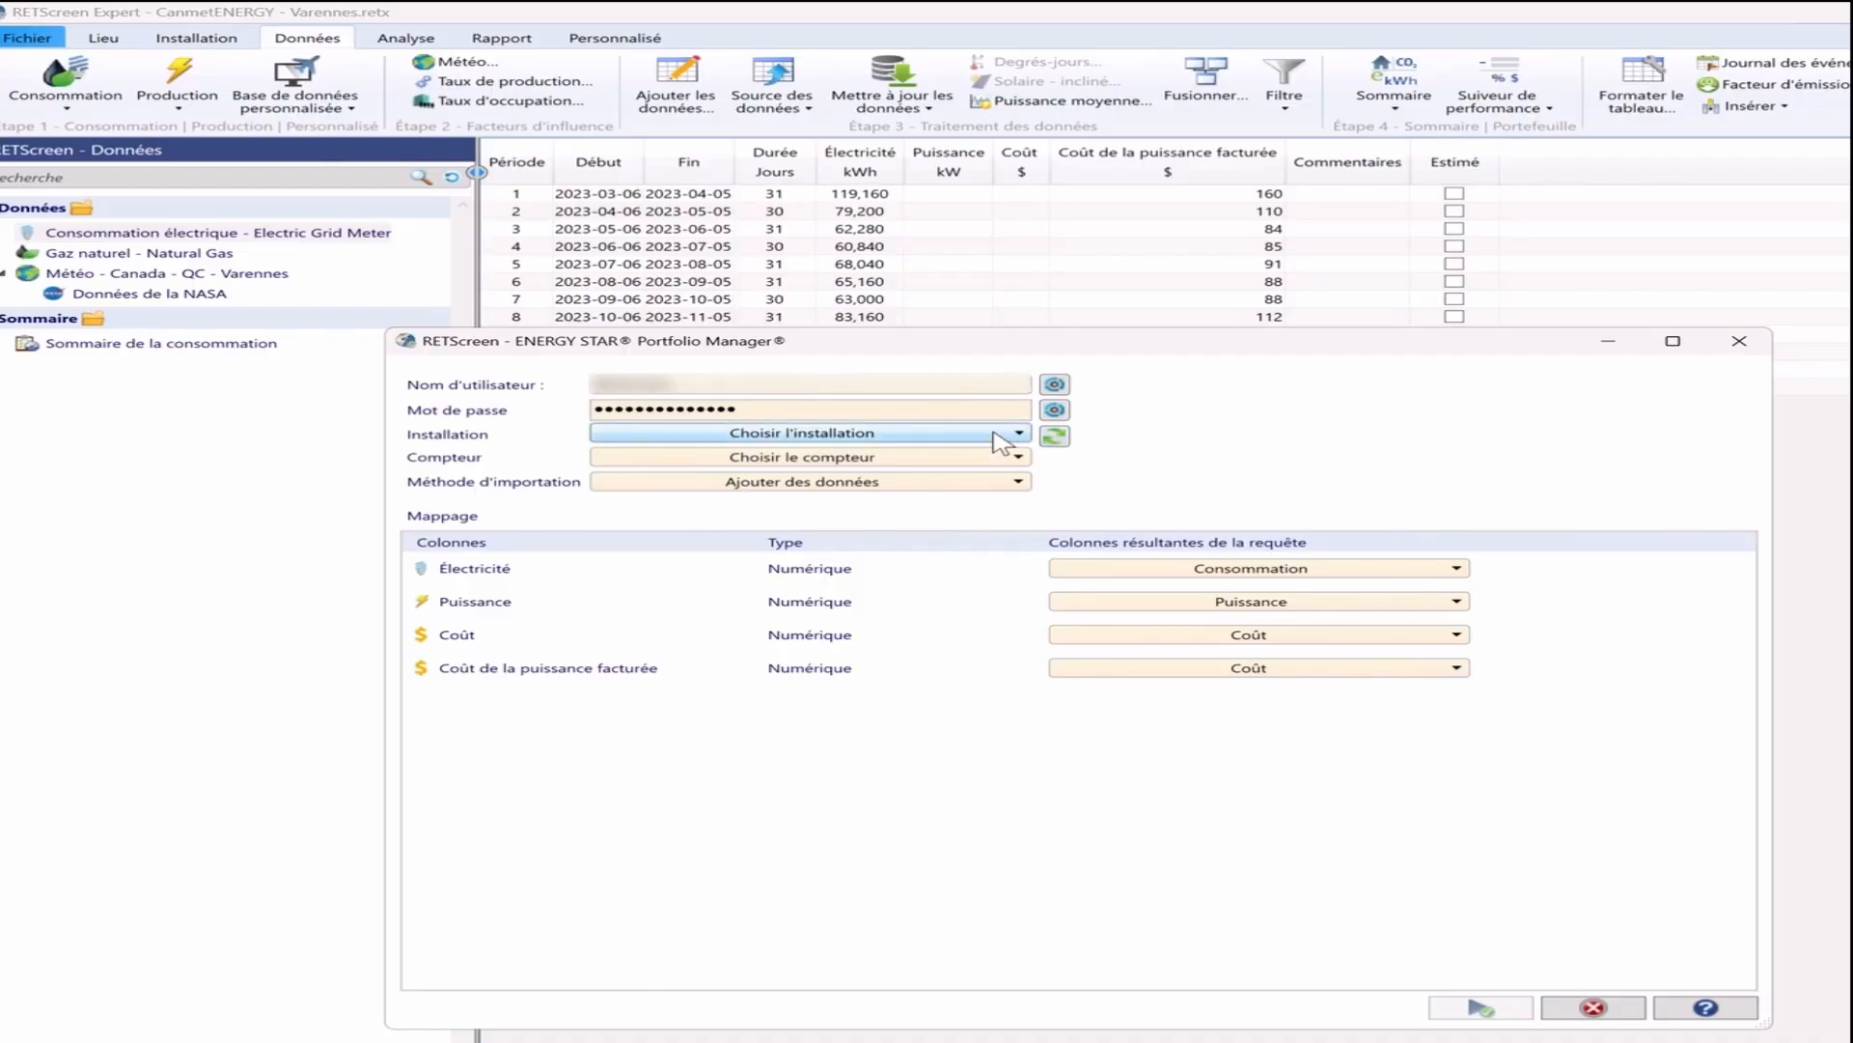
{"action": "left_click", "coordinate": [1002, 442]}
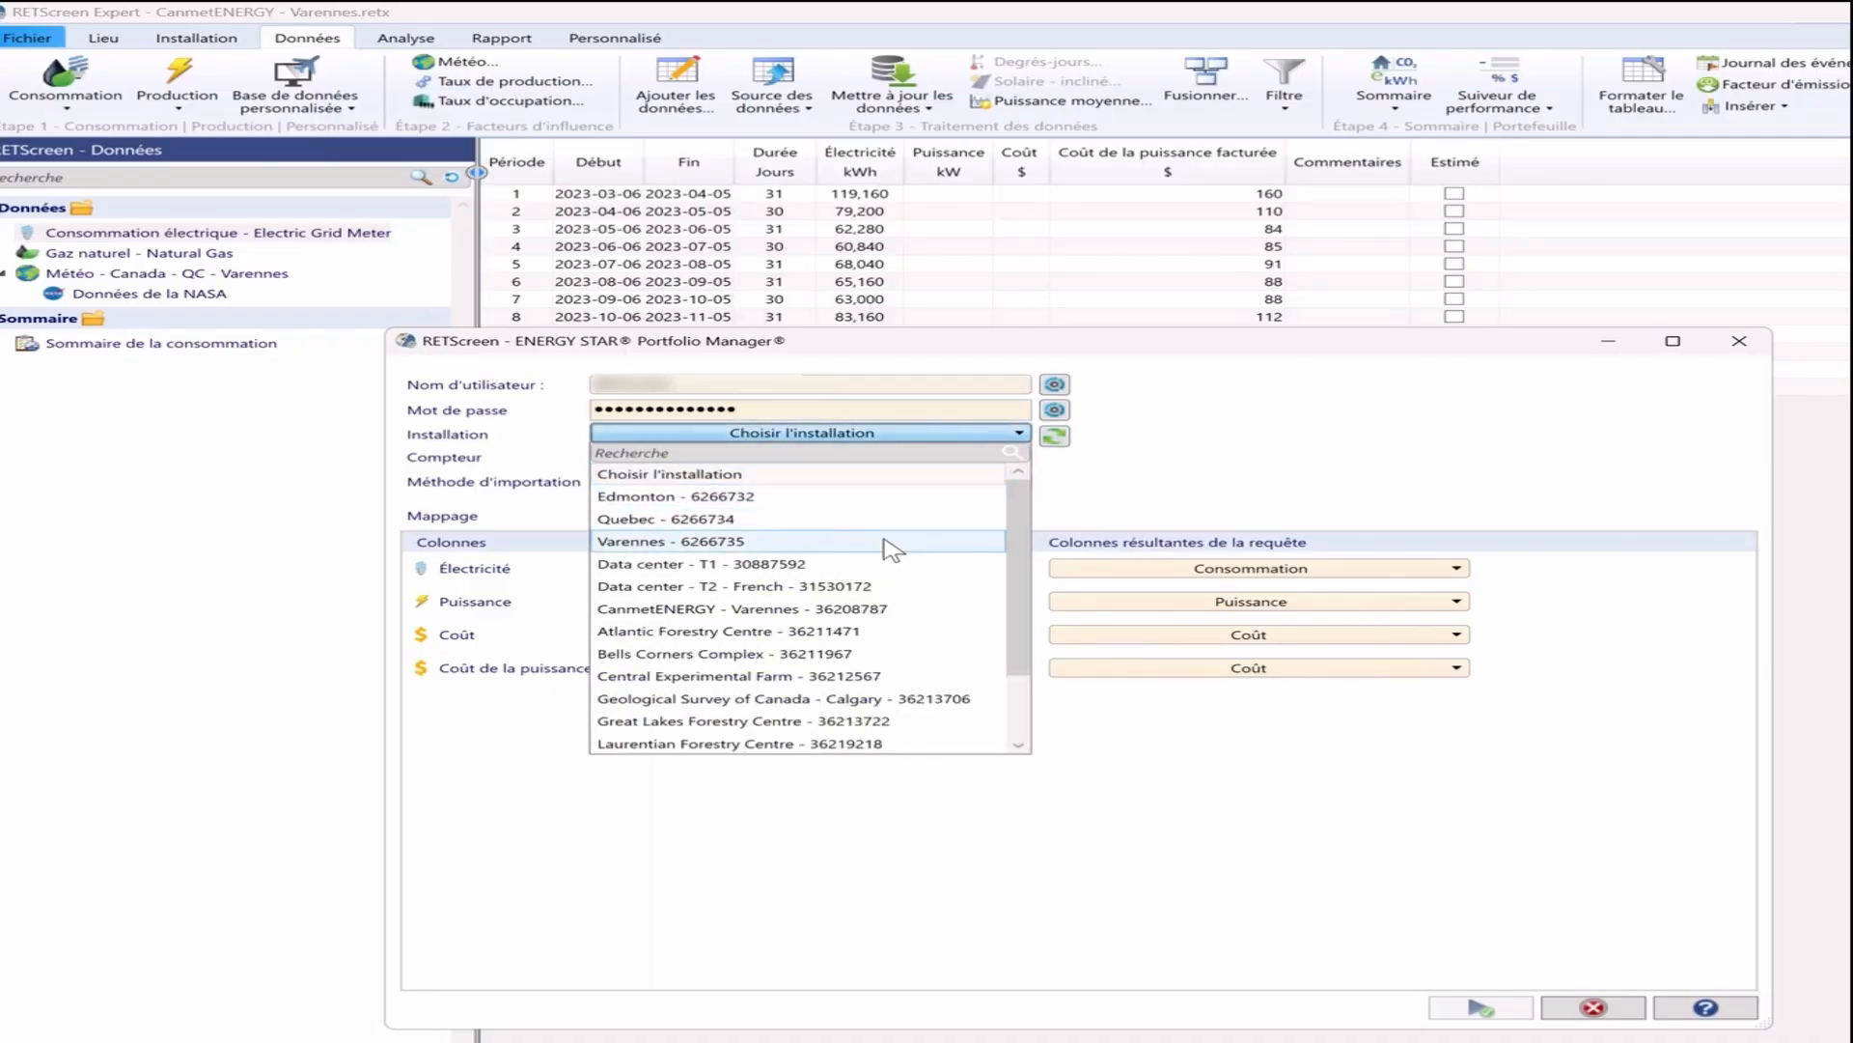
{"action": "left_click", "coordinate": [886, 614]}
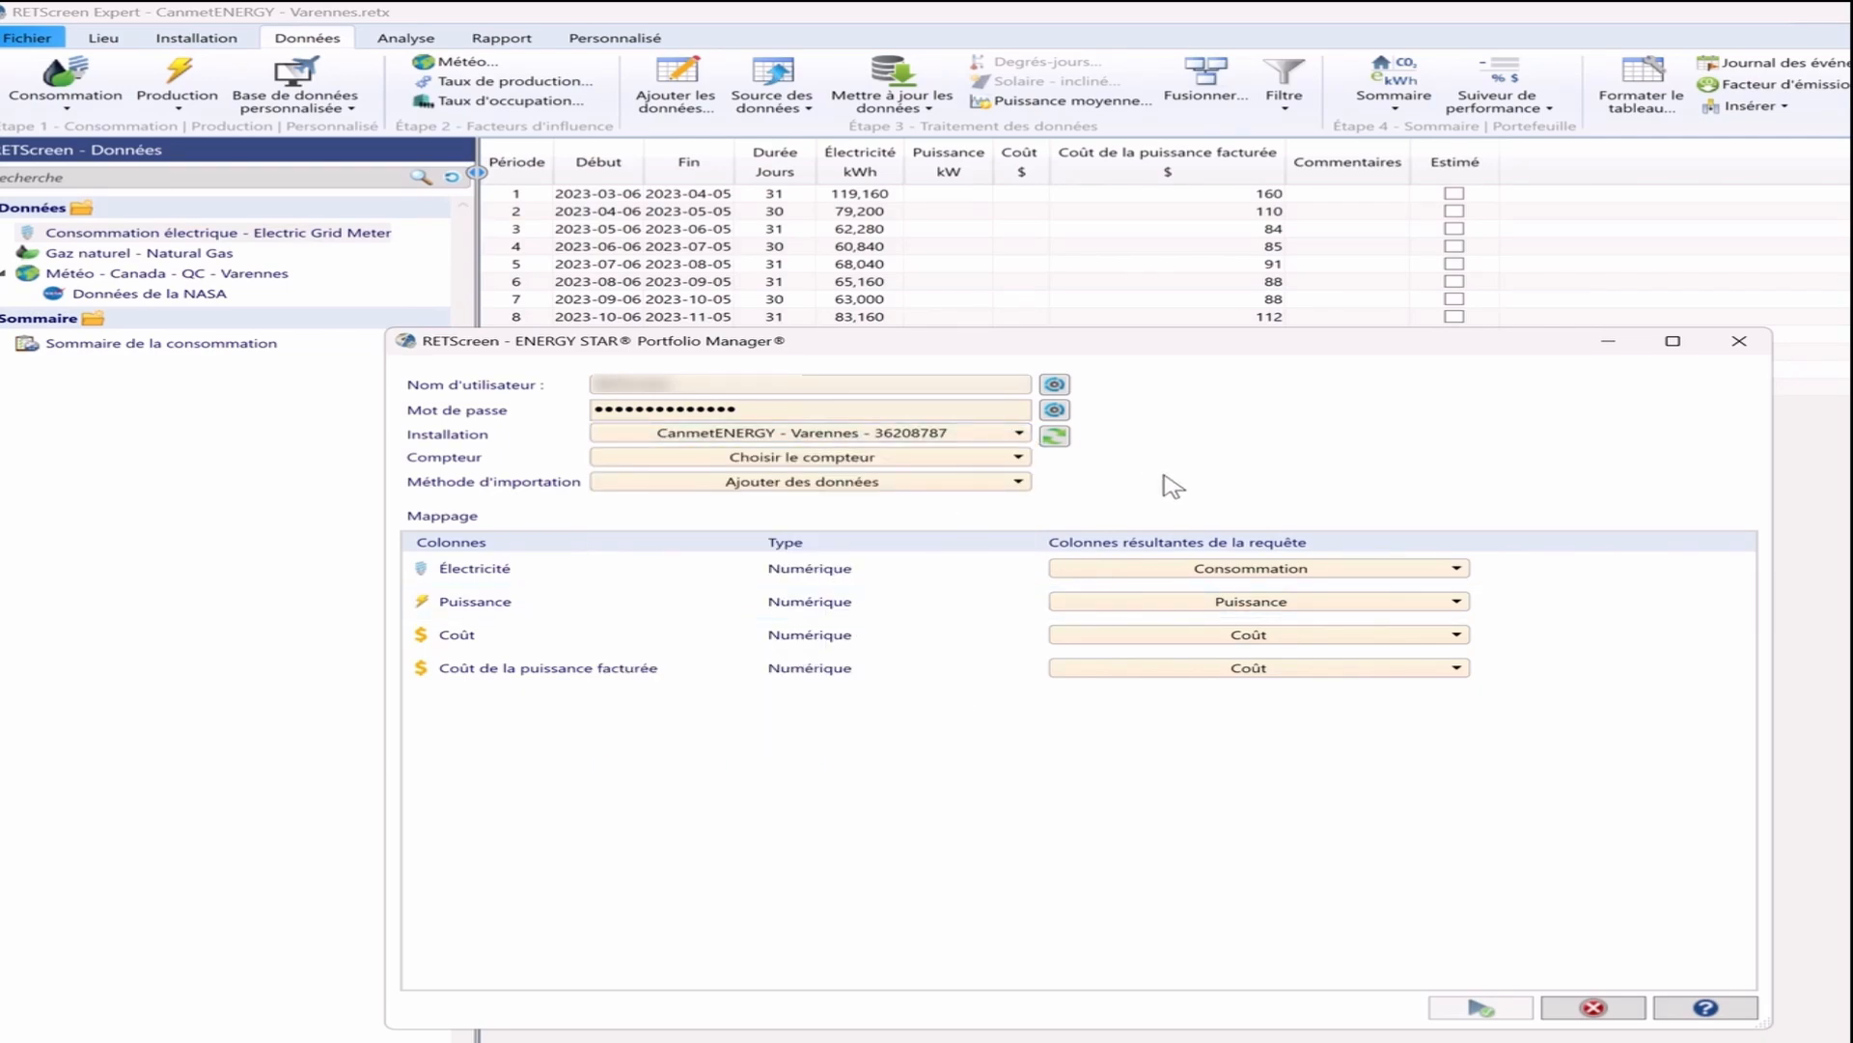
{"action": "left_click", "coordinate": [925, 460]}
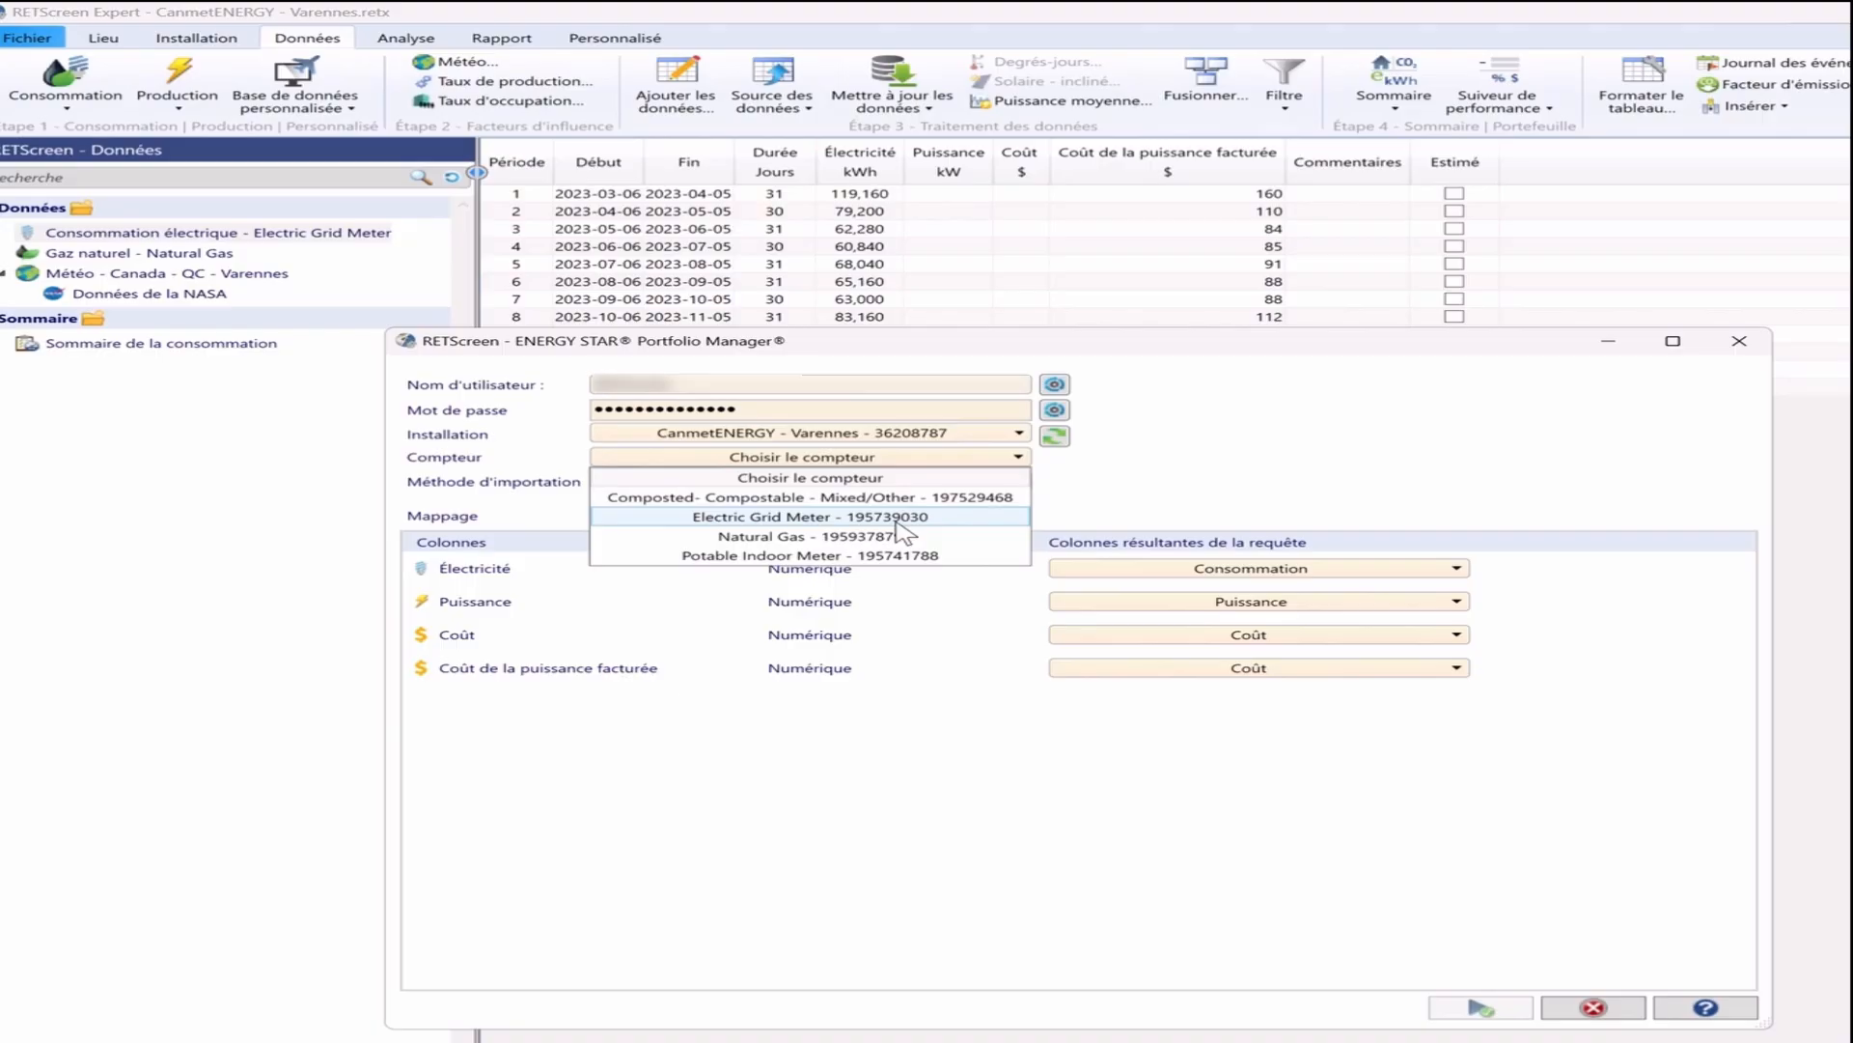
{"action": "left_click", "coordinate": [868, 516]}
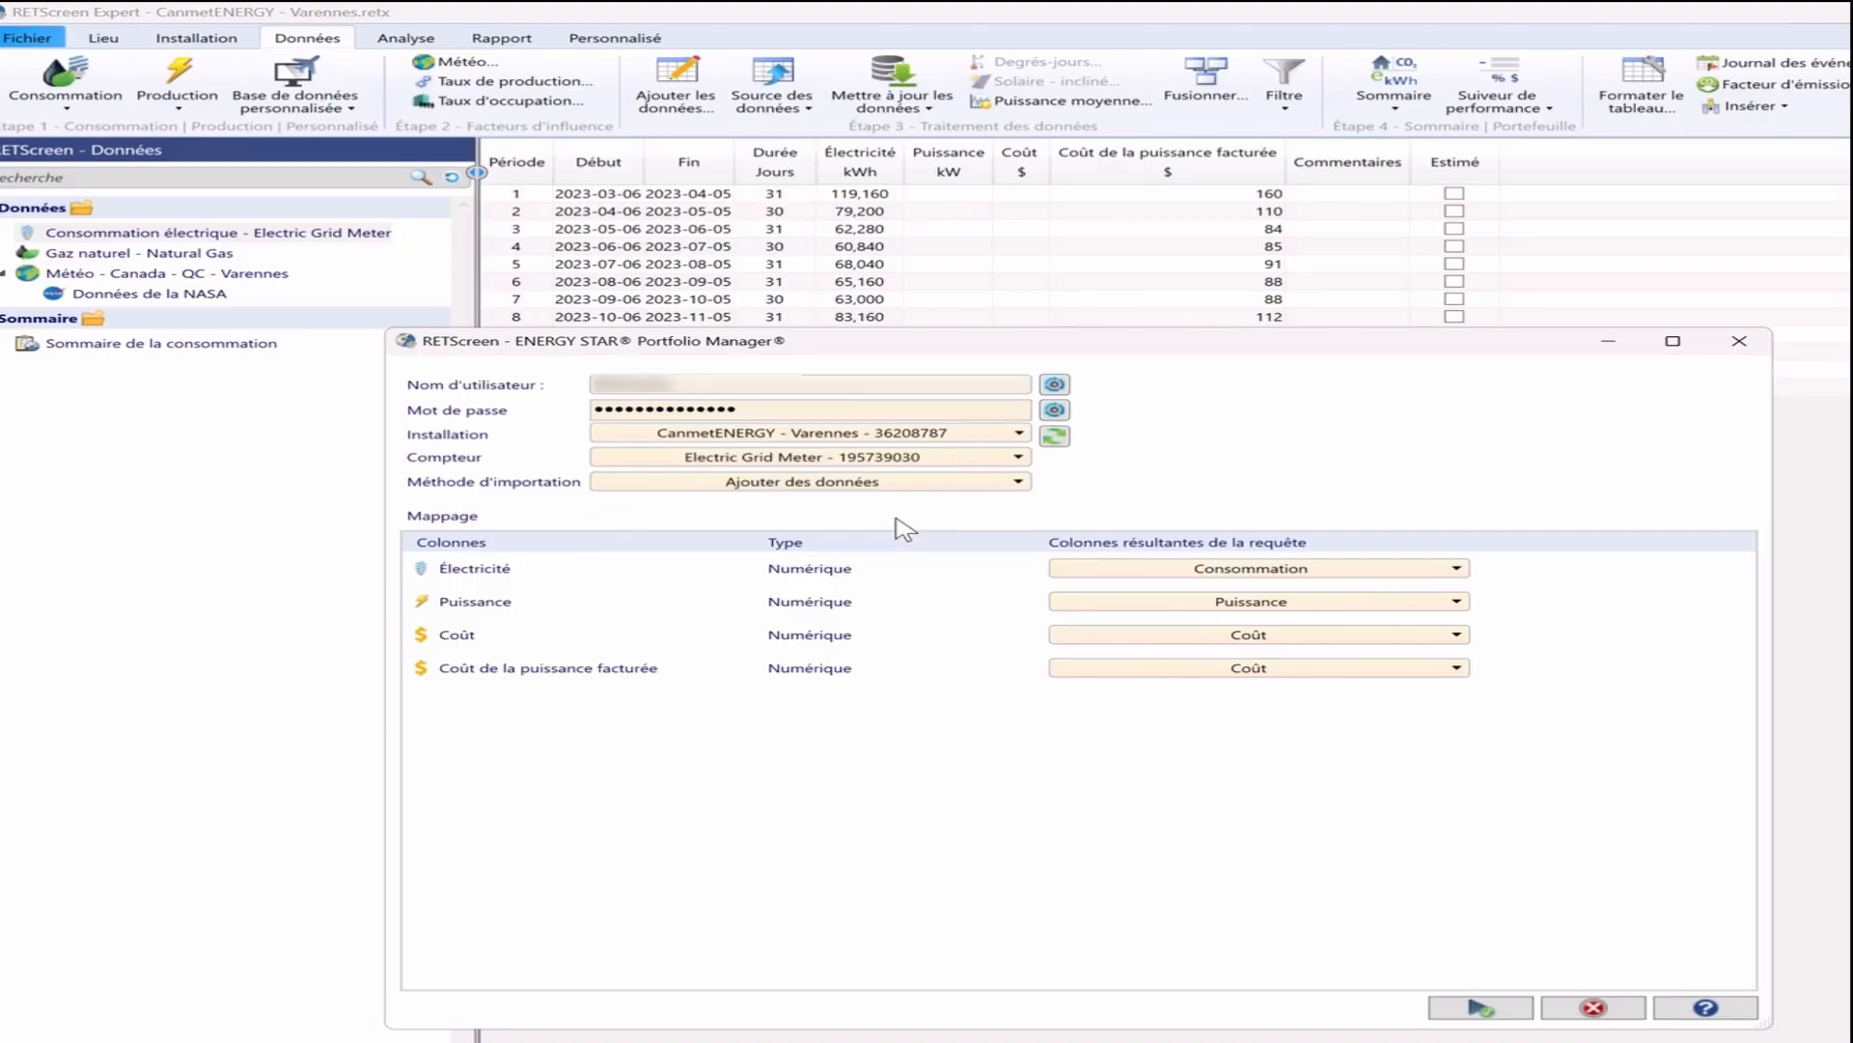
Import the meter data using Ajouter des données, with the Coût de la puissance facturée column mapped to Coût de la puissance facturée
{"action": "left_click", "coordinate": [897, 482]}
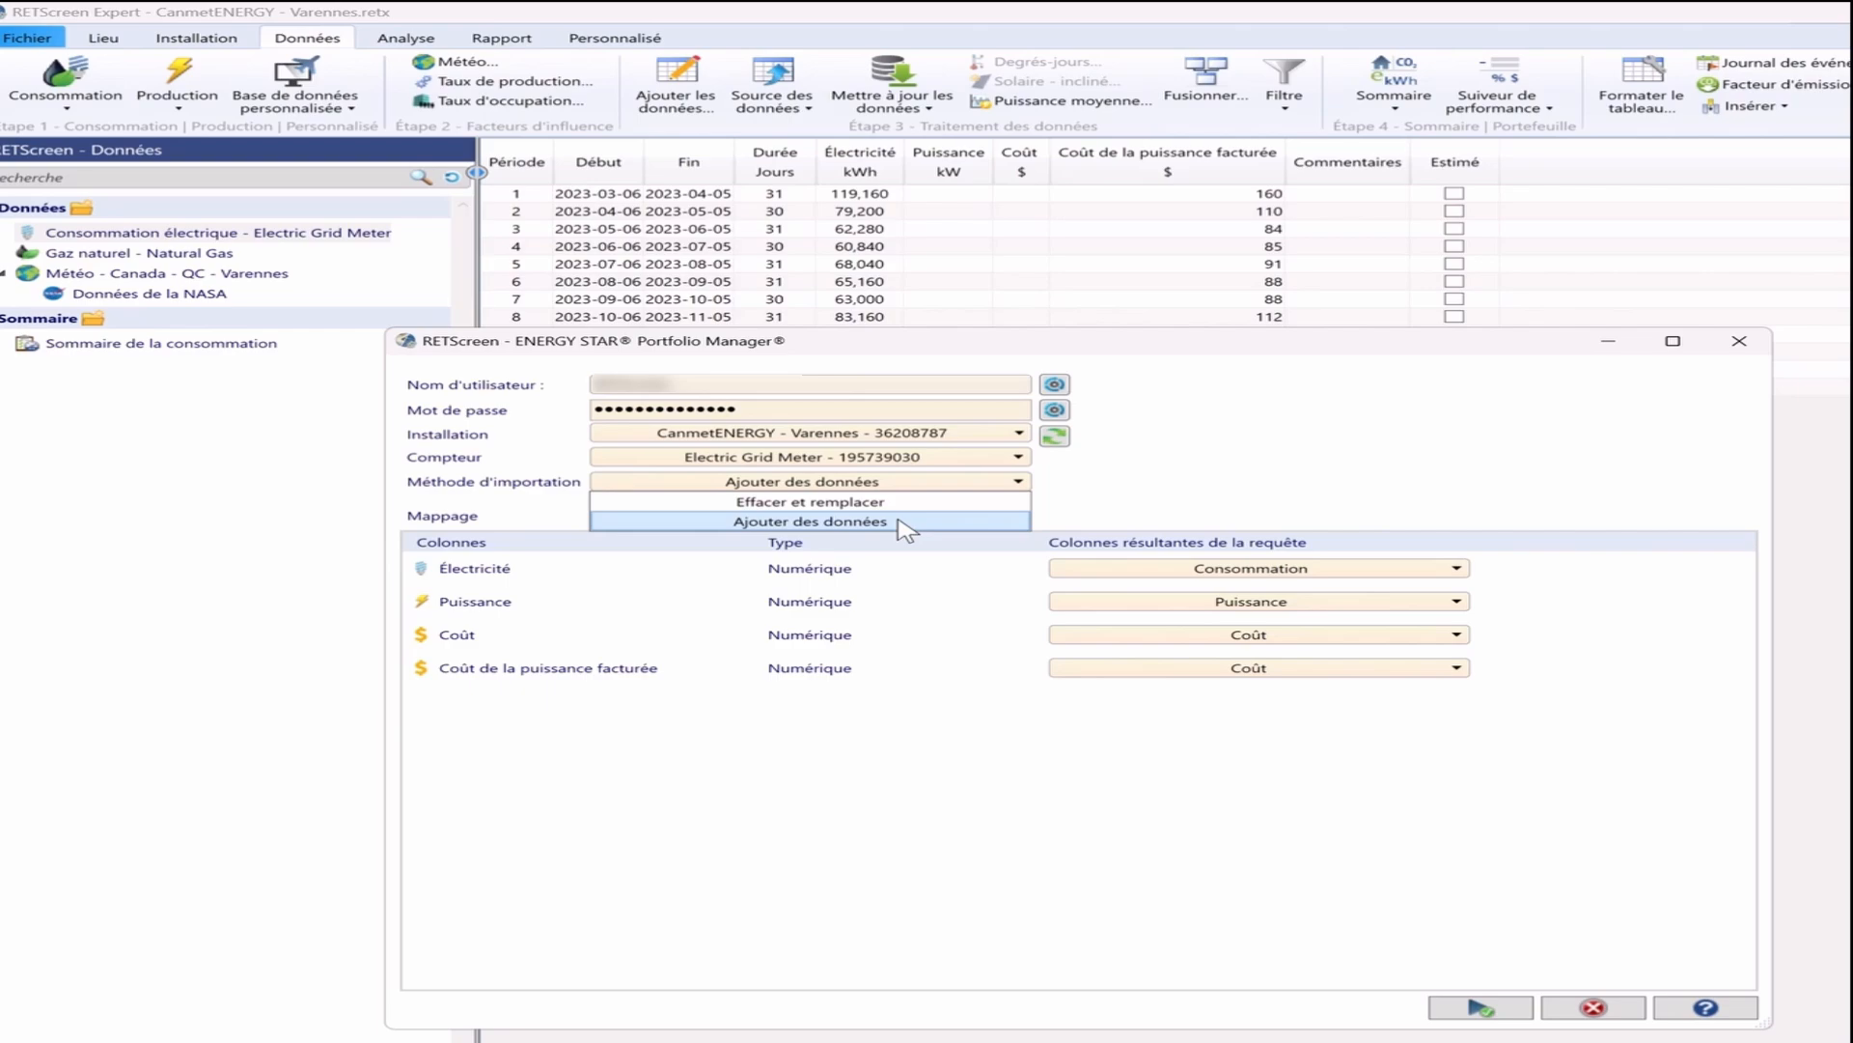
{"action": "left_click", "coordinate": [905, 522]}
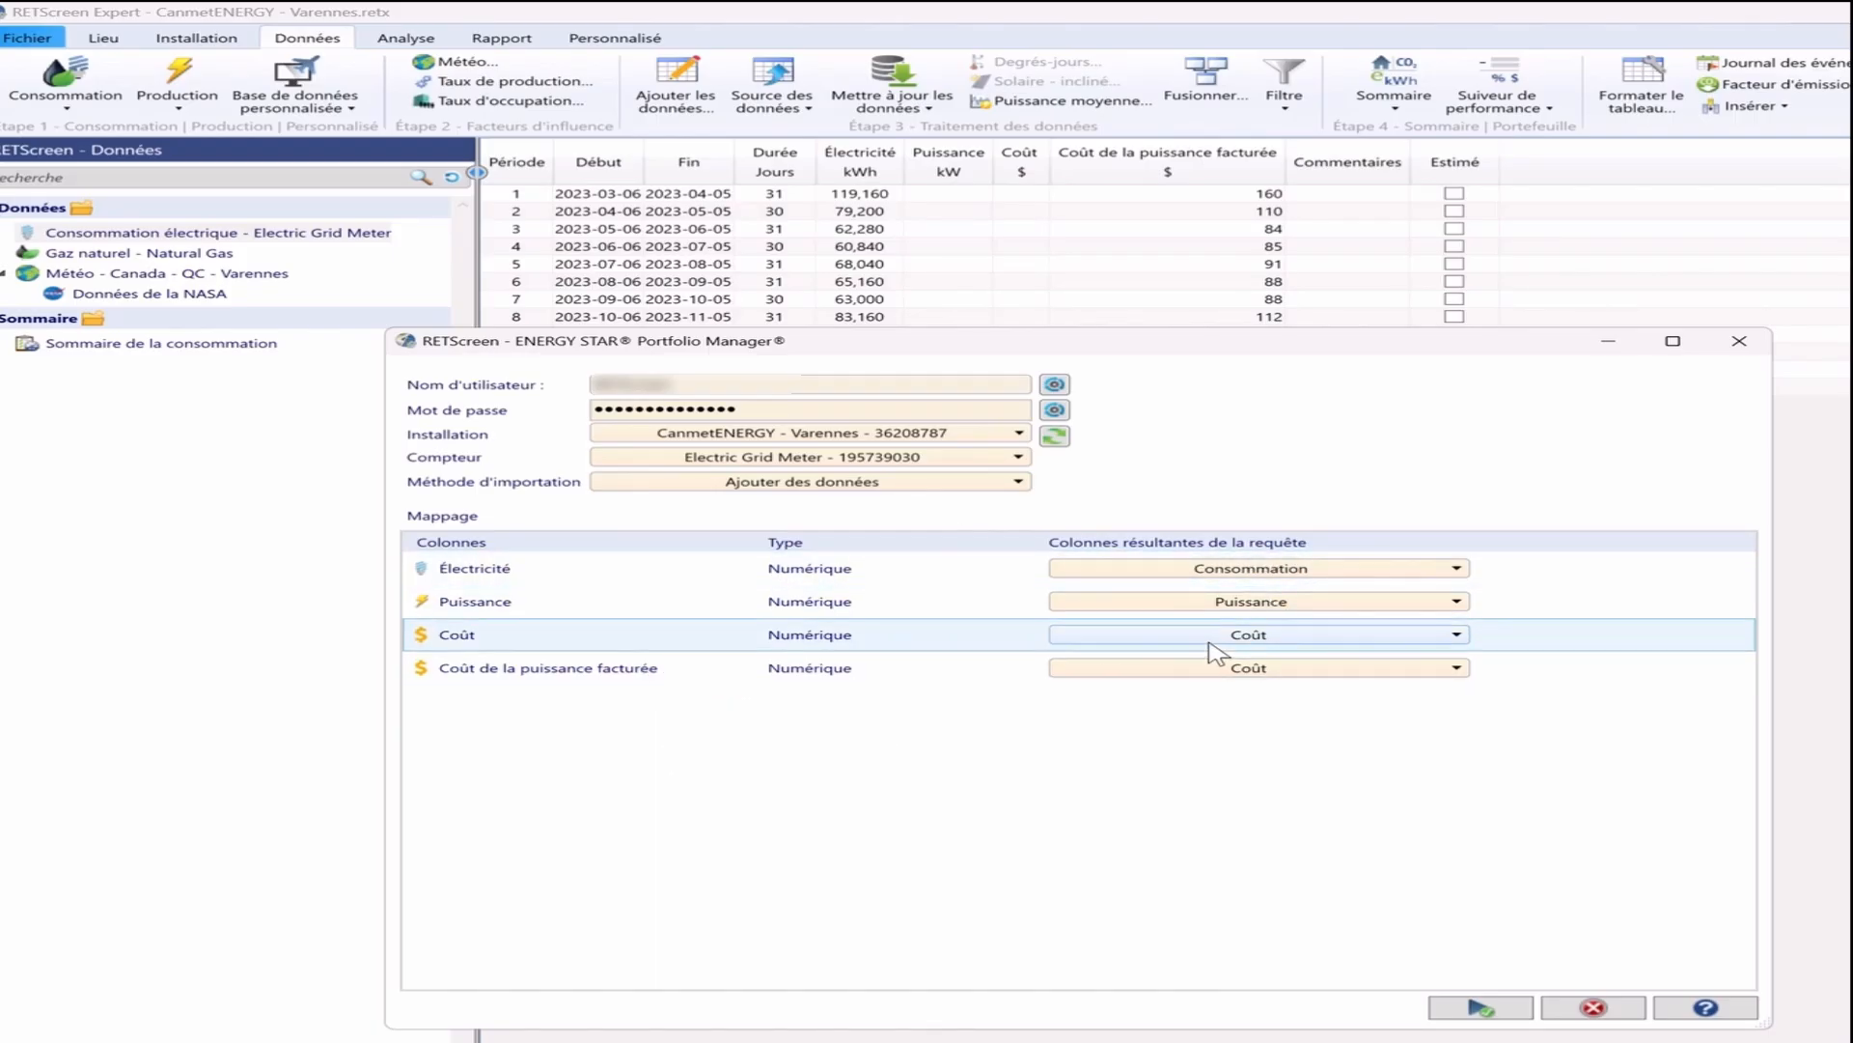
{"action": "left_click", "coordinate": [1278, 668]}
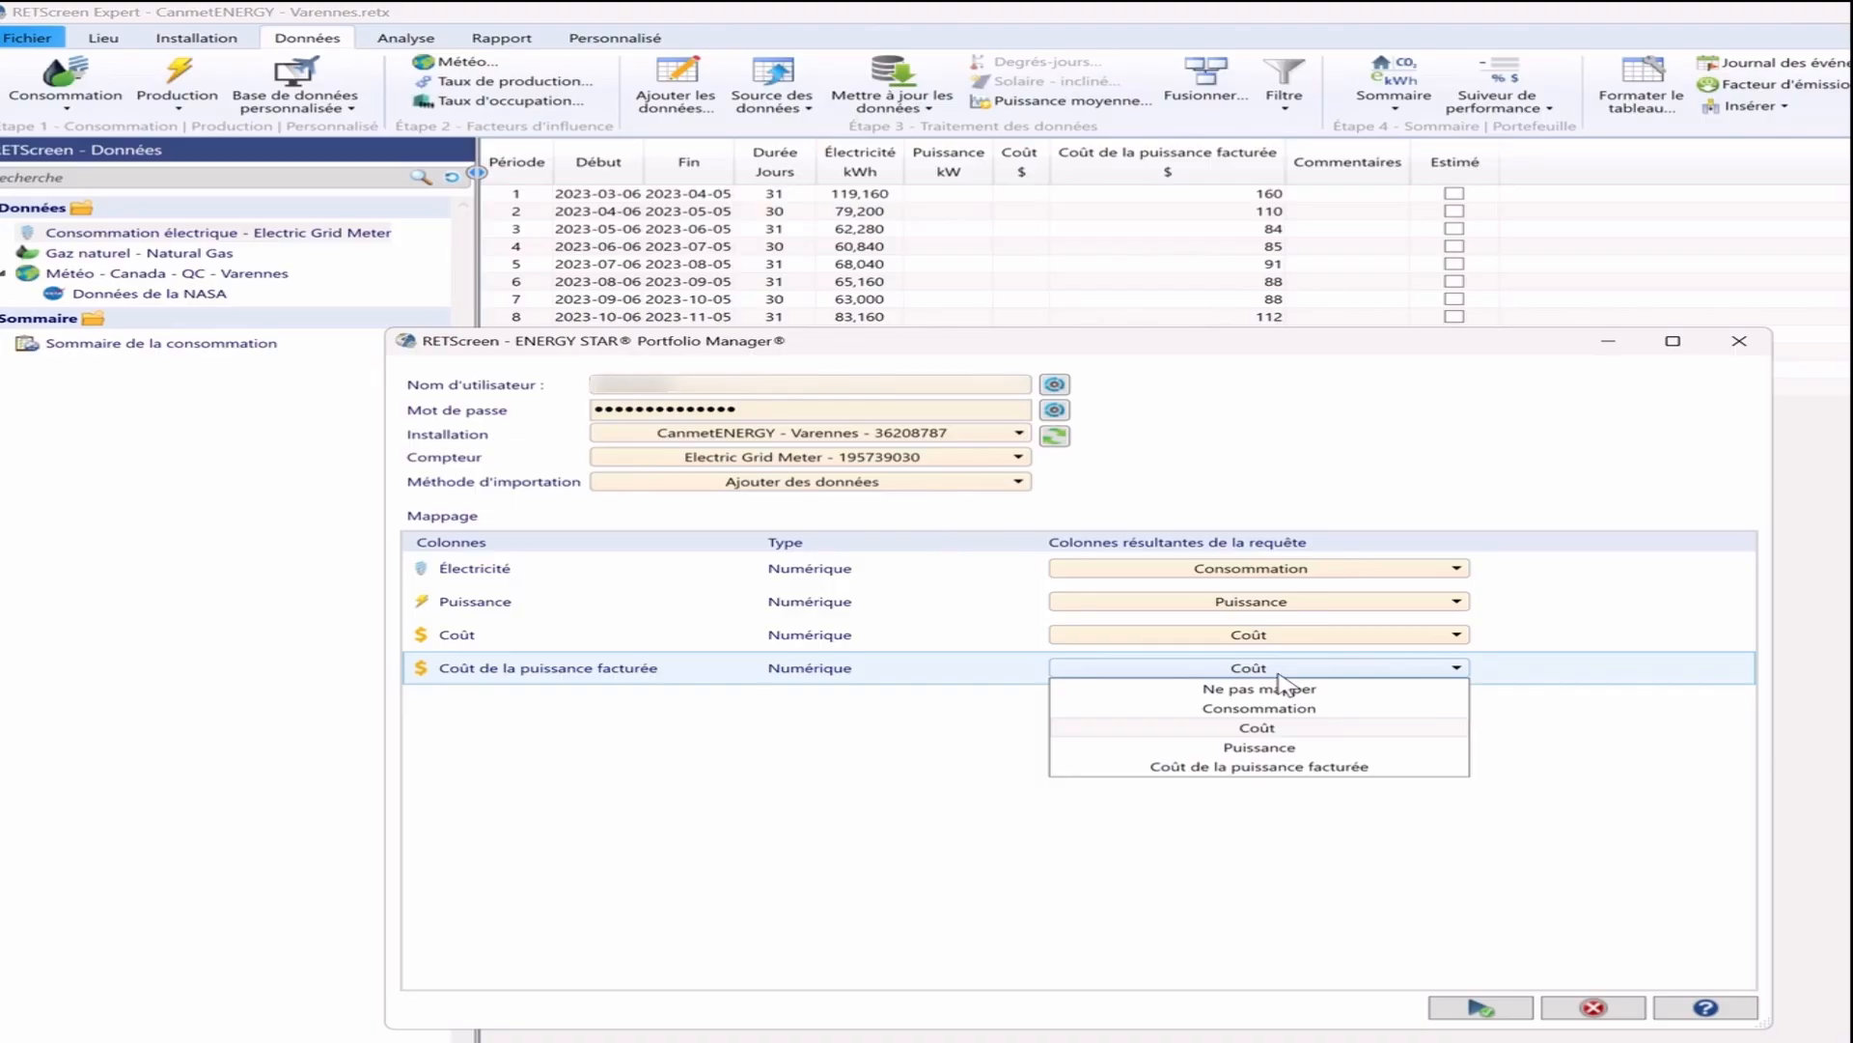
{"action": "left_click", "coordinate": [1121, 768]}
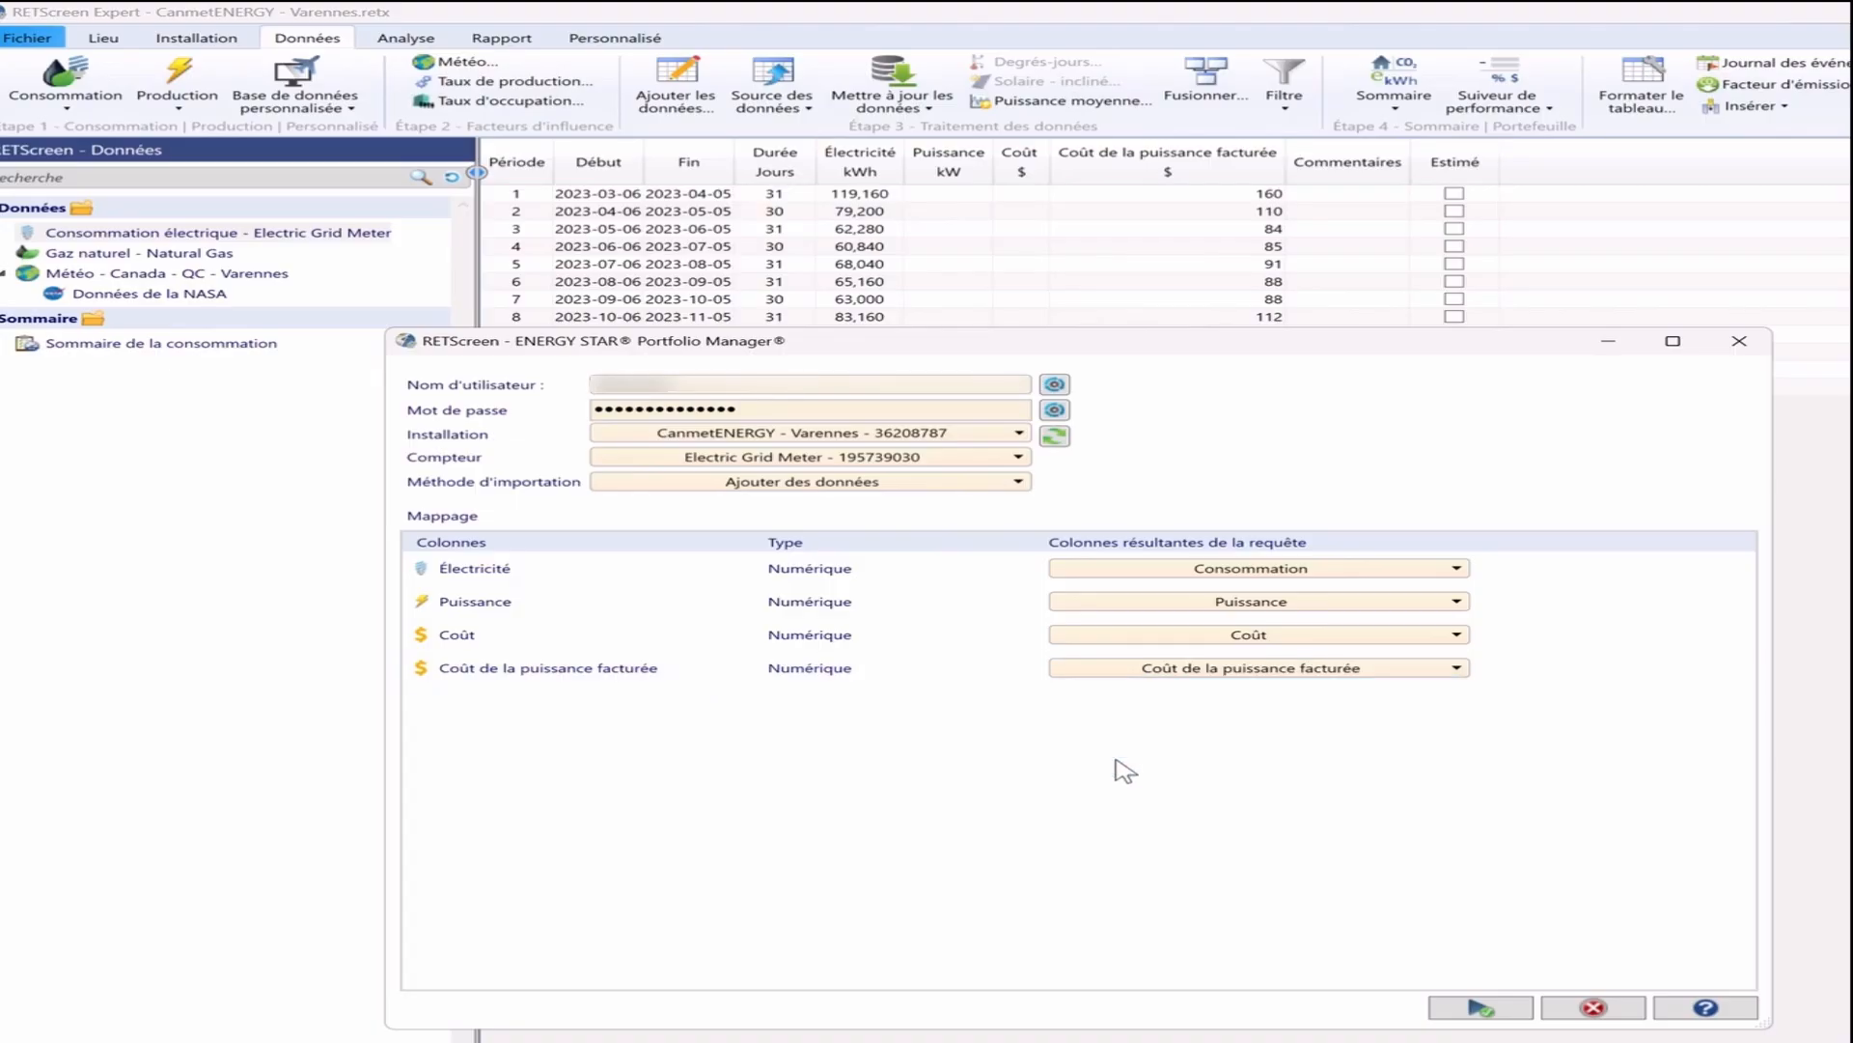
{"action": "left_click", "coordinate": [1482, 1008]}
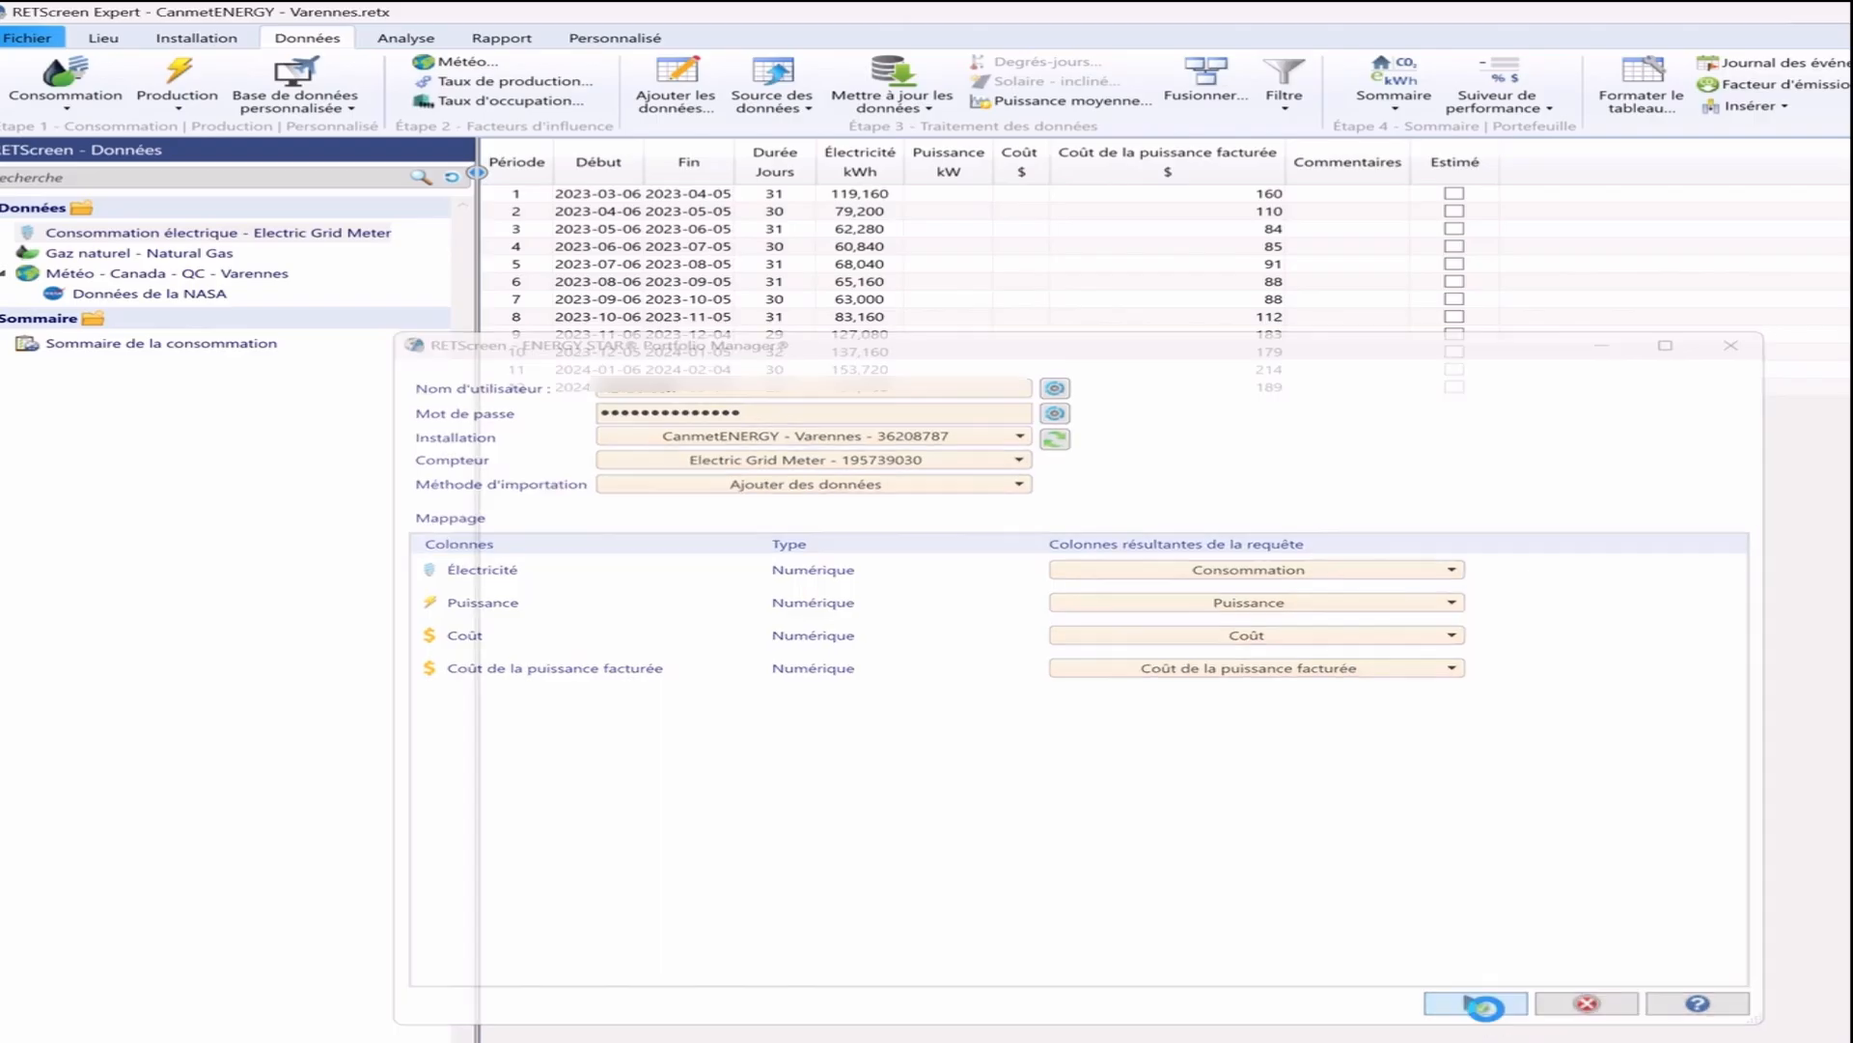